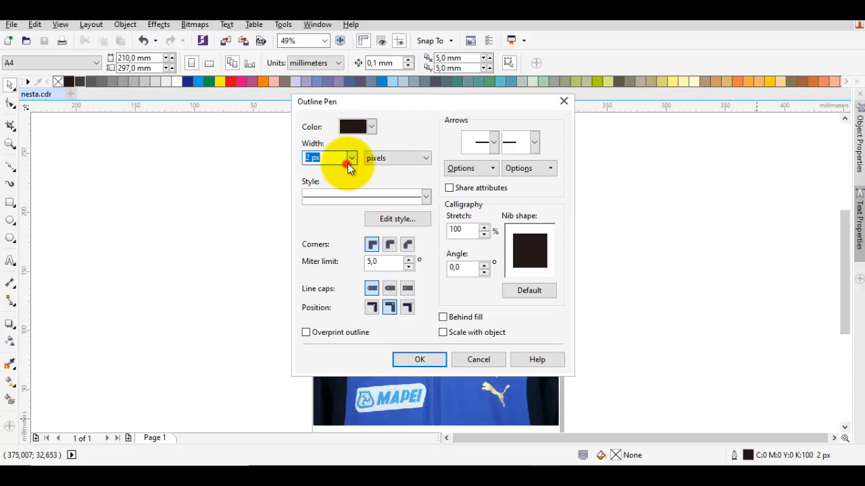
Set the default outline to 16 px wide with bevelled corners.
{"action": "left_click", "coordinate": [348, 164]}
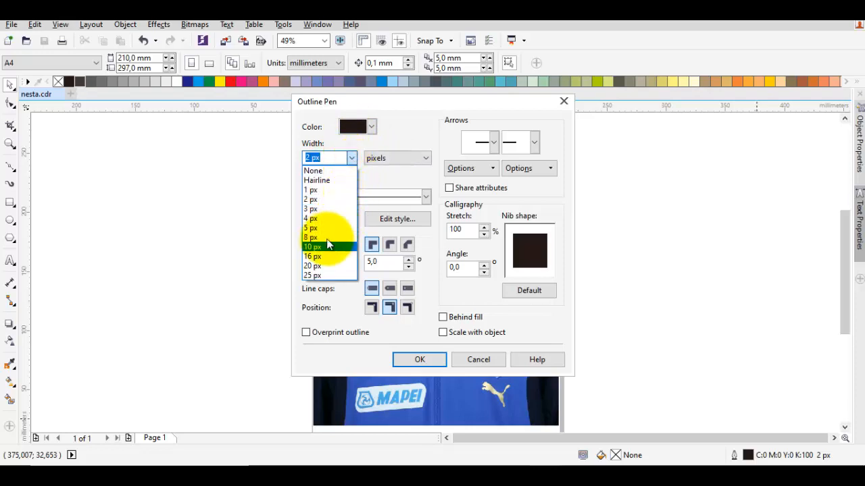
{"action": "left_click", "coordinate": [325, 258]}
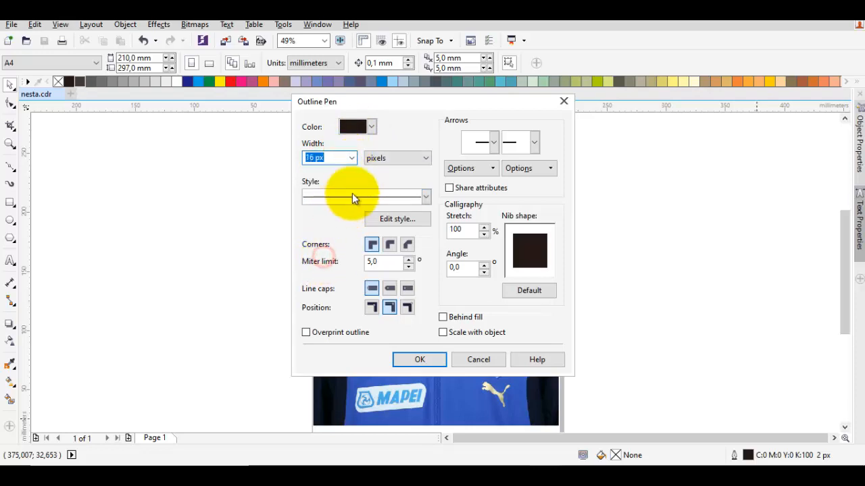
{"action": "left_click", "coordinate": [408, 246]}
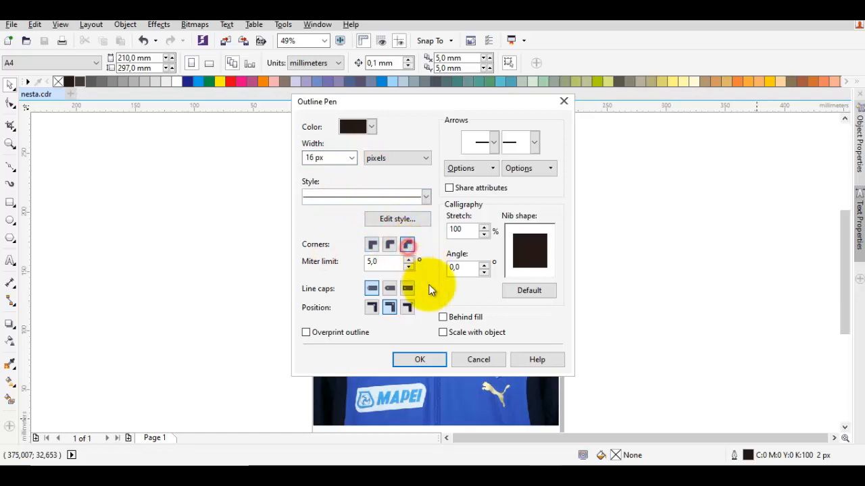
{"action": "left_click", "coordinate": [439, 366]}
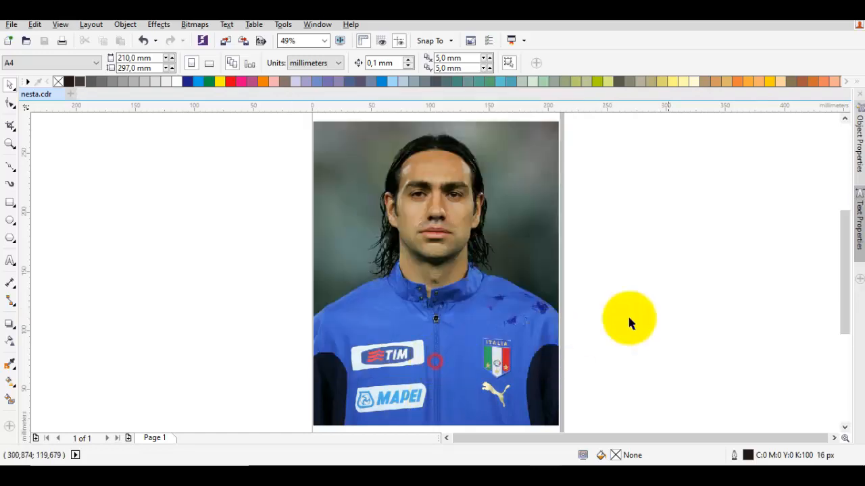
Draw a Pen curve arching along the eyebrow on the photo's left side, about 19.5 mm wide and 4.1 mm high.
{"action": "key", "text": "F5"}
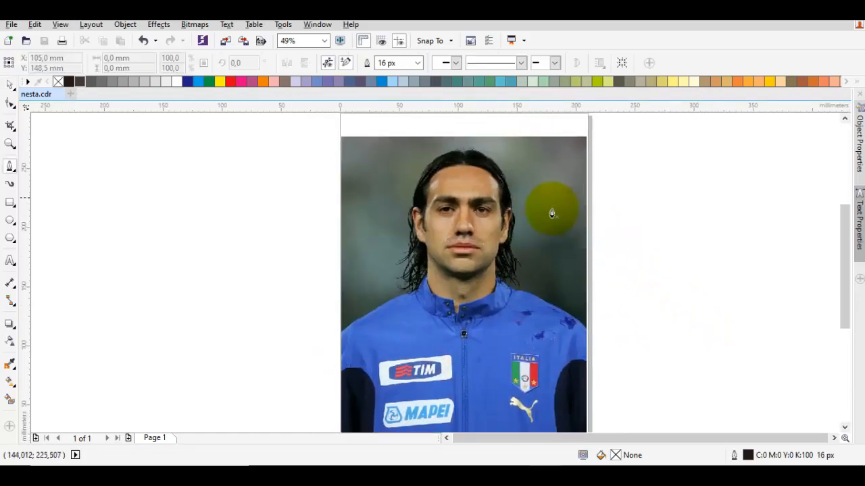
{"action": "scroll", "coordinate": [445, 197], "scroll_direction": "up", "scroll_amount": 5}
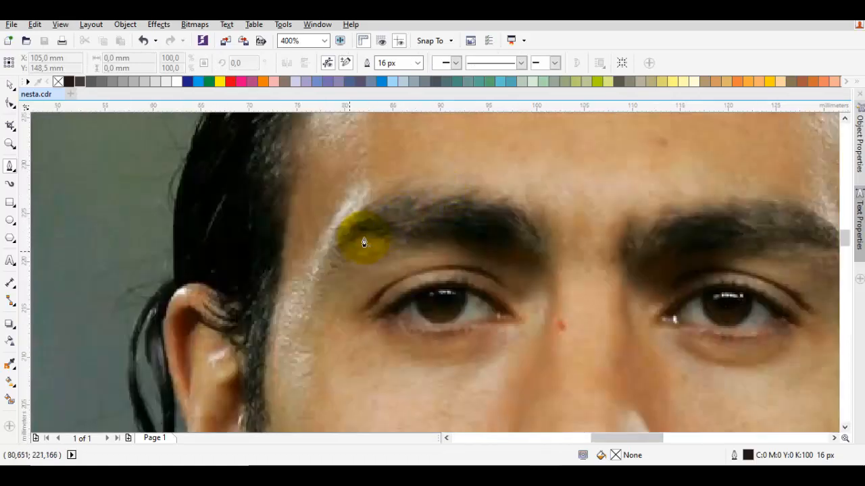
{"action": "left_click", "coordinate": [338, 256]}
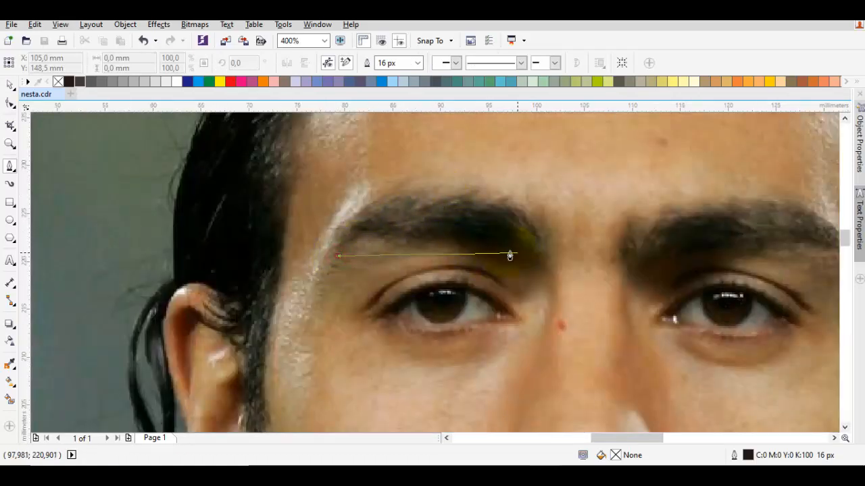
{"action": "left_click_drag", "start_coordinate": [523, 256], "coordinate": [666, 340]}
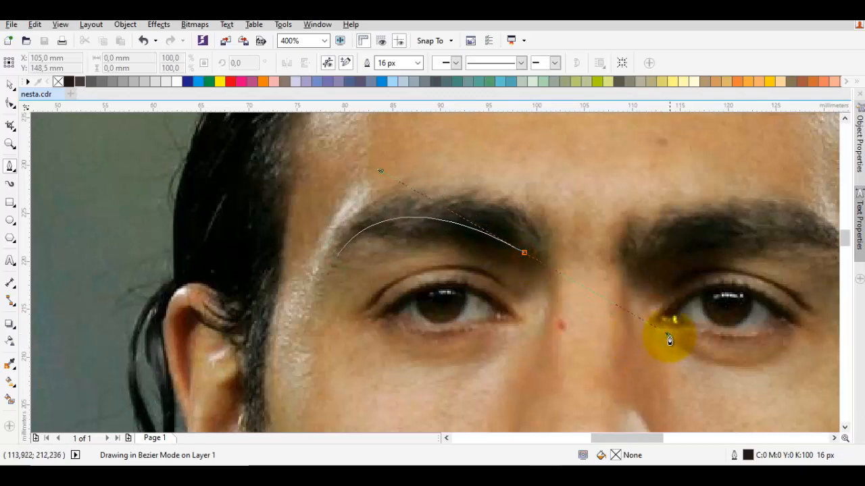
{"action": "key", "text": "space"}
Draw a matching arched Pen curve along the eyebrow on the photo's right side, about 19.6 mm wide and 4 mm high.
{"action": "left_click_drag", "start_coordinate": [777, 254], "coordinate": [625, 255]}
{"action": "key", "text": "space"}
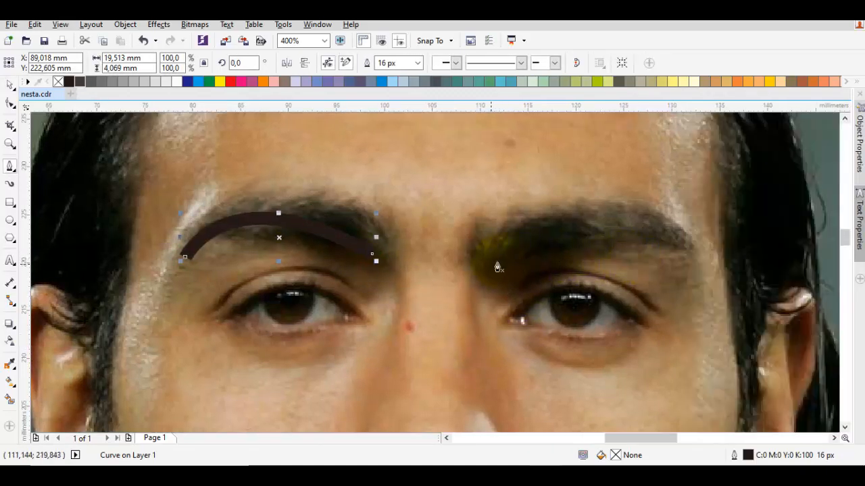
{"action": "mouse_move", "coordinate": [488, 265]}
{"action": "left_mouse_down"}
{"action": "mouse_move", "coordinate": [679, 249]}
{"action": "mouse_move", "coordinate": [801, 304]}
{"action": "mouse_move", "coordinate": [833, 307]}
{"action": "mouse_move", "coordinate": [826, 316]}
{"action": "left_mouse_up"}
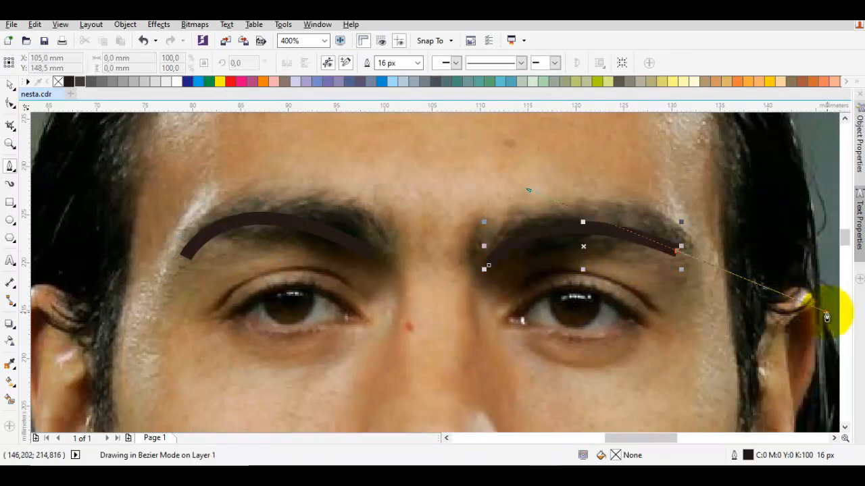
{"action": "key", "text": "space"}
Trace the upper eyelid of the eye on the photo's left side with one arched Pen curve from corner to corner.
{"action": "key", "text": "space"}
{"action": "left_click_drag", "start_coordinate": [436, 326], "coordinate": [529, 302]}
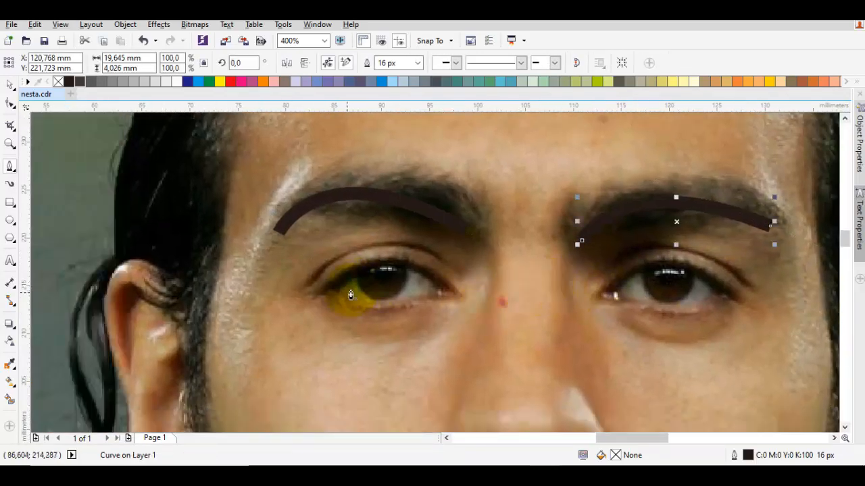
{"action": "left_click", "coordinate": [328, 292]}
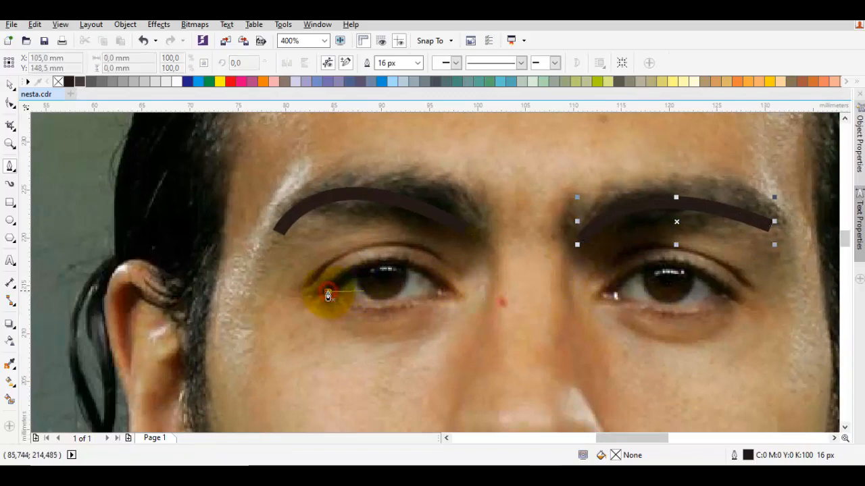
{"action": "left_click_drag", "start_coordinate": [446, 295], "coordinate": [525, 347]}
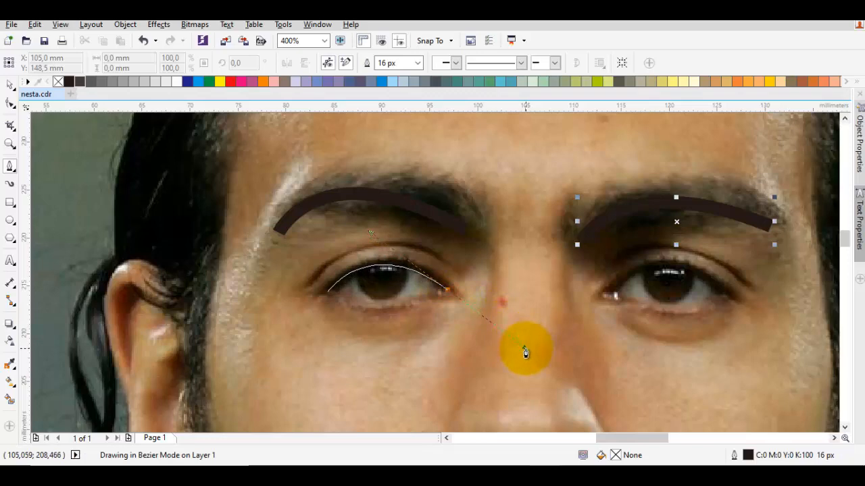
{"action": "key", "text": "space"}
Trace the upper eyelid of the eye on the photo's right side with an arched Pen curve about 12.6 mm wide and 3 mm high.
{"action": "key", "text": "space"}
{"action": "left_click_drag", "start_coordinate": [587, 293], "coordinate": [414, 281]}
{"action": "left_click", "coordinate": [432, 279]}
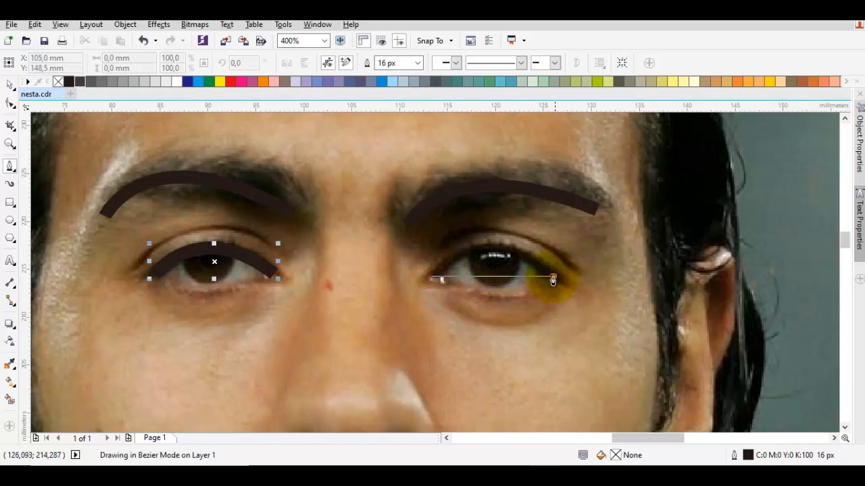
{"action": "left_click_drag", "start_coordinate": [552, 277], "coordinate": [627, 345]}
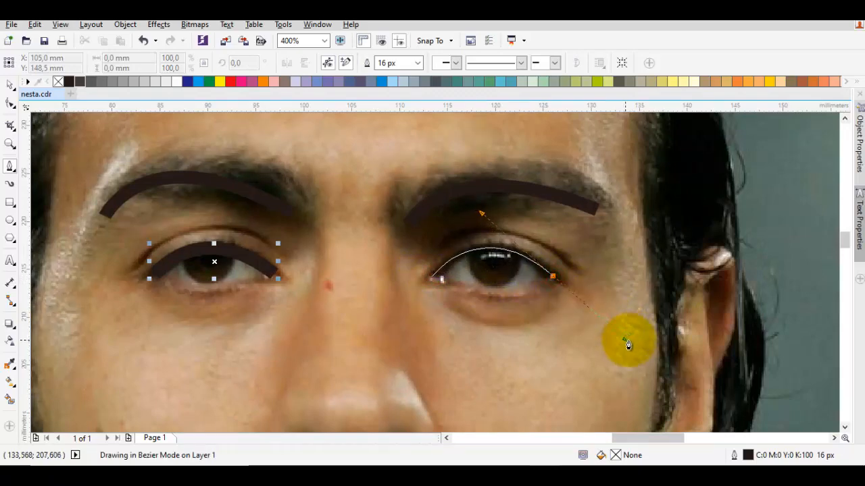
{"action": "key", "text": "space"}
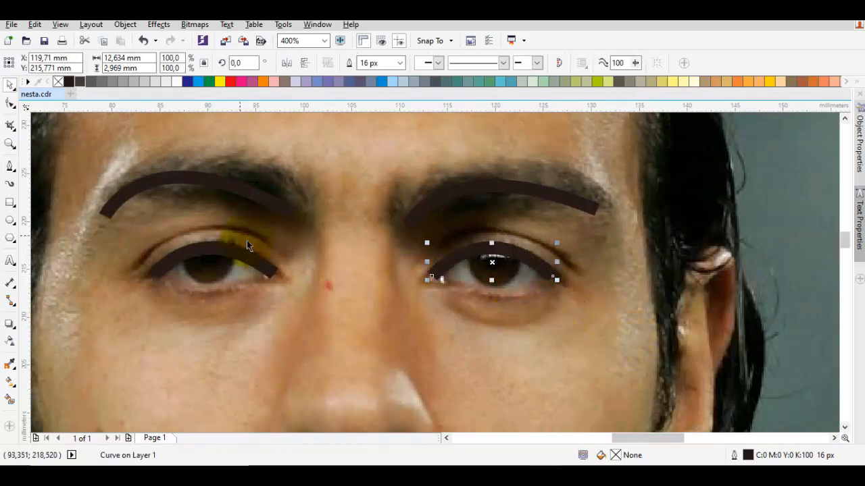
Draw a circle about 5.6 mm across over the iris on the photo's left side, fill it black and remove its outline.
{"action": "left_click_drag", "start_coordinate": [241, 236], "coordinate": [315, 234]}
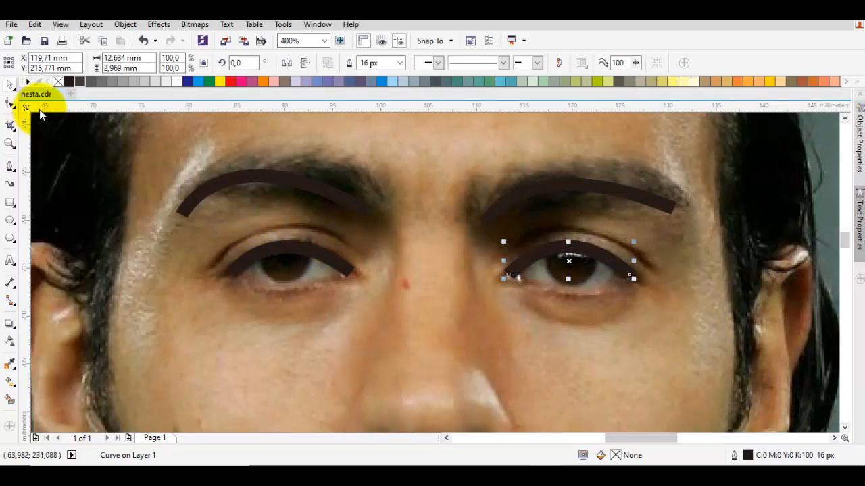
{"action": "left_click", "coordinate": [12, 222]}
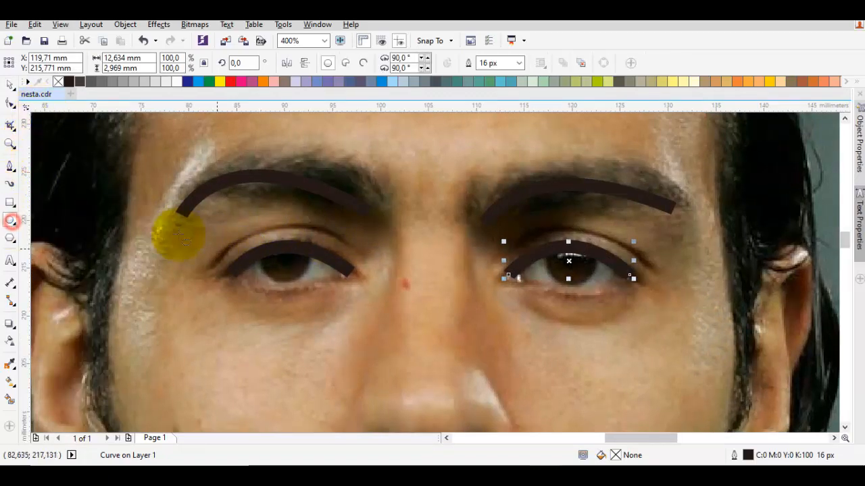
{"action": "scroll", "coordinate": [245, 251], "scroll_direction": "up", "scroll_amount": 2}
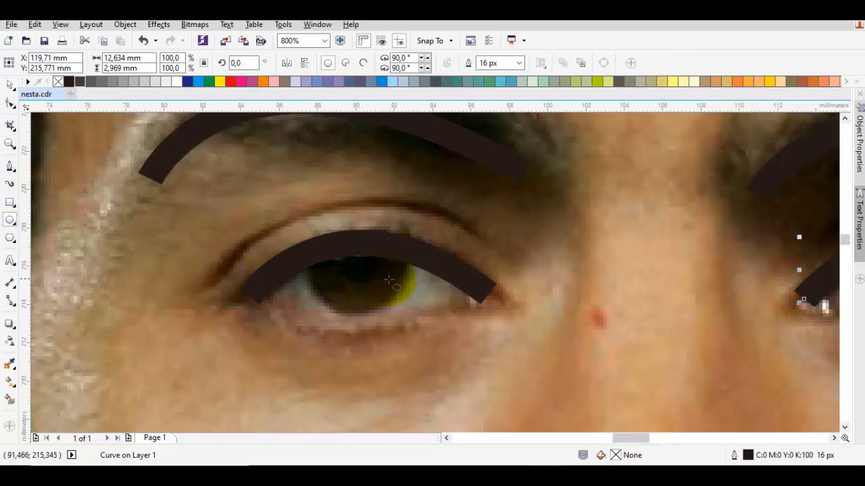
{"action": "left_click_drag", "start_coordinate": [368, 286], "coordinate": [422, 330]}
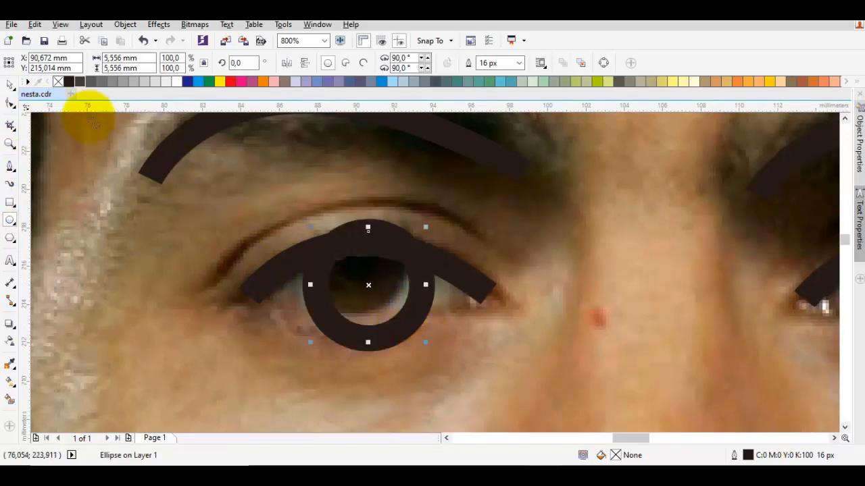
{"action": "left_click", "coordinate": [69, 82]}
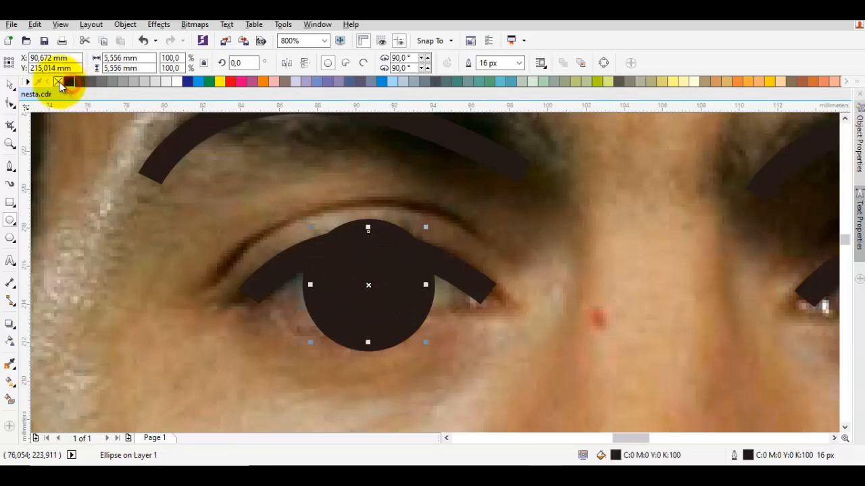
{"action": "right_click", "coordinate": [59, 82]}
Scale the iris circle down to about 5 mm across and shift it slightly up to sit centred under the eyelid line.
{"action": "key", "text": "space"}
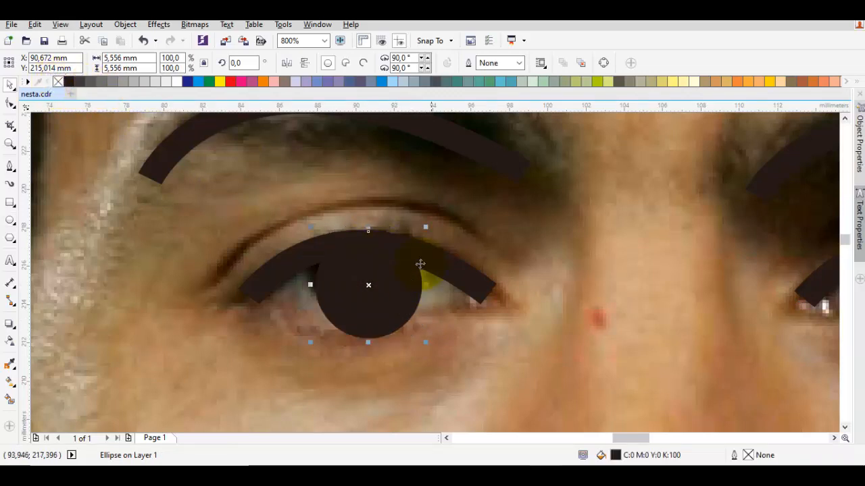
{"action": "left_click_drag", "start_coordinate": [426, 229], "coordinate": [415, 240]}
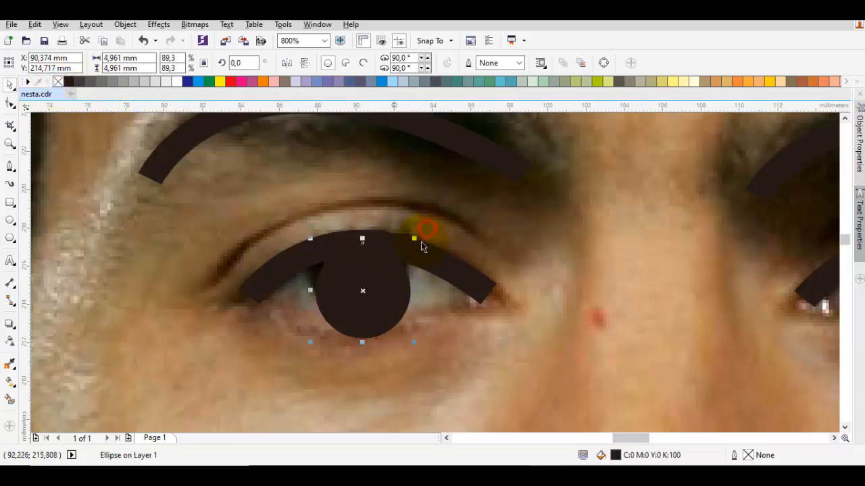
{"action": "left_click_drag", "start_coordinate": [396, 289], "coordinate": [391, 281]}
Duplicate the black iris circle onto the iris of the eye on the photo's right side.
{"action": "scroll", "coordinate": [395, 287], "scroll_direction": "down", "scroll_amount": 1}
{"action": "left_click_drag", "start_coordinate": [468, 306], "coordinate": [331, 307]}
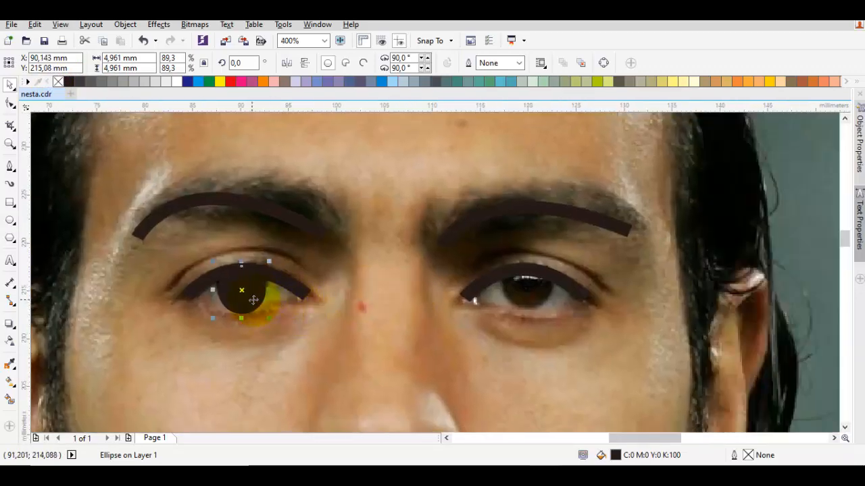
{"action": "left_click_drag", "start_coordinate": [253, 299], "coordinate": [543, 276]}
{"action": "scroll", "coordinate": [512, 302], "scroll_direction": "up", "scroll_amount": 1}
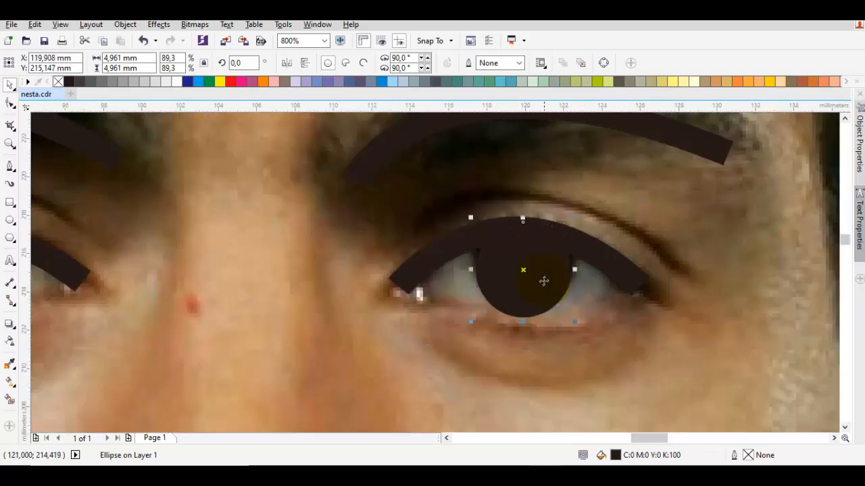
Draw a curved Pen line from between the eyebrows down and around under the nose, about 12 mm wide and 23.8 mm high.
{"action": "scroll", "coordinate": [542, 291], "scroll_direction": "down", "scroll_amount": 3}
{"action": "left_click", "coordinate": [481, 331]}
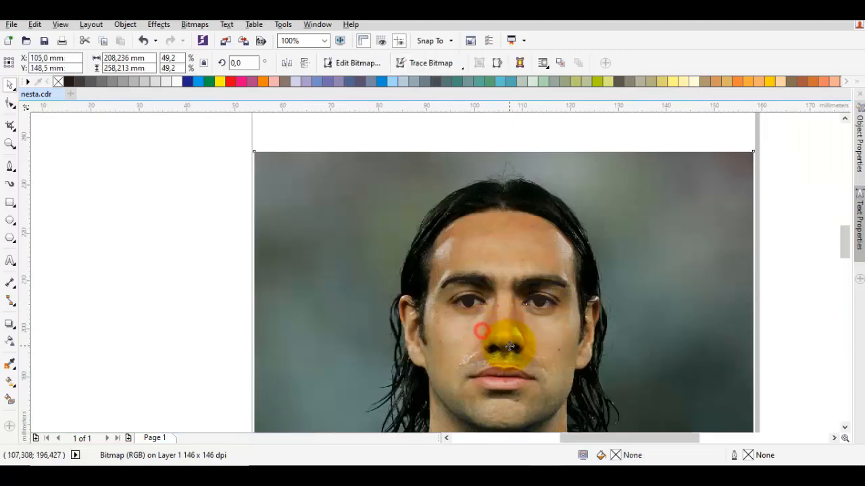
{"action": "scroll", "coordinate": [509, 347], "scroll_direction": "up", "scroll_amount": 1}
{"action": "key", "text": "space"}
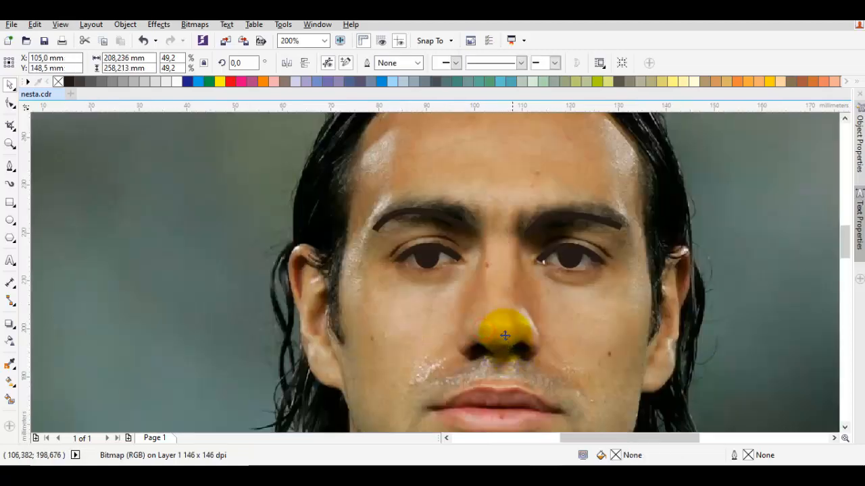
{"action": "left_click", "coordinate": [489, 242]}
{"action": "left_click", "coordinate": [493, 257]}
{"action": "key", "text": "ctrl+z"}
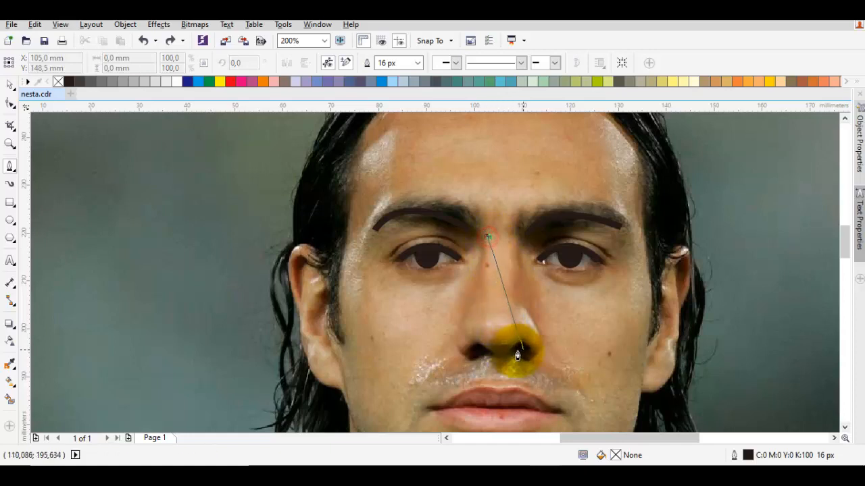
{"action": "left_click_drag", "start_coordinate": [523, 352], "coordinate": [613, 342]}
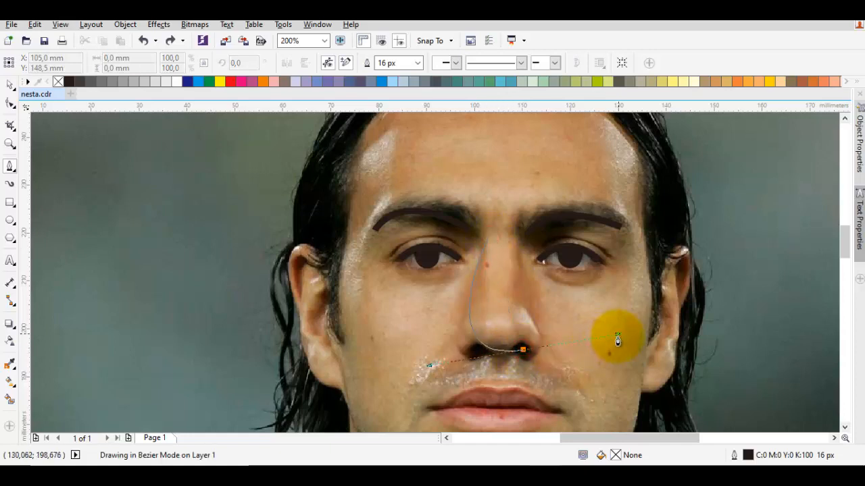
{"action": "key", "text": "space"}
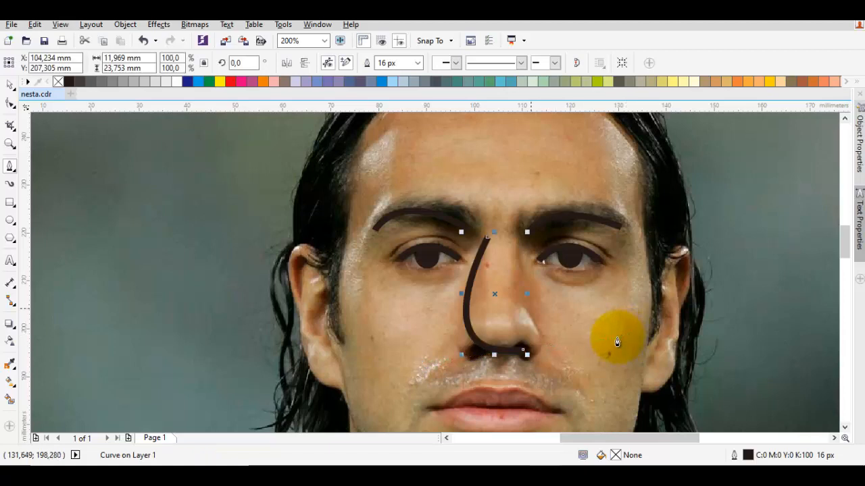
Reshape the nose curve from its upper end with the Shape tool so it follows the nose bridge, then deselect it.
{"action": "key", "text": "F10"}
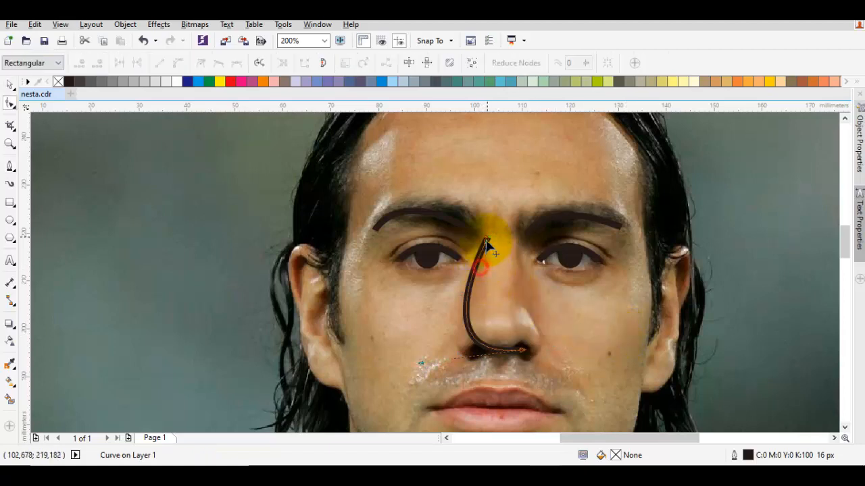
{"action": "left_click_drag", "start_coordinate": [486, 242], "coordinate": [486, 285]}
{"action": "key", "text": "space"}
{"action": "left_click", "coordinate": [572, 330]}
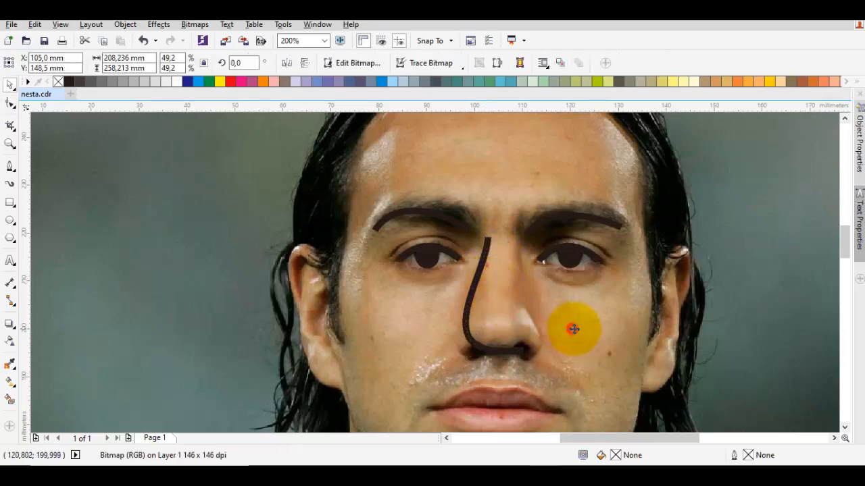
Draw a slightly arched Pen line along the parting of the lips, about 23.7 mm wide and 1.4 mm high.
{"action": "scroll", "coordinate": [570, 333], "scroll_direction": "down", "scroll_amount": 1}
{"action": "scroll", "coordinate": [517, 368], "scroll_direction": "up", "scroll_amount": 1}
{"action": "left_click_drag", "start_coordinate": [533, 365], "coordinate": [455, 332]}
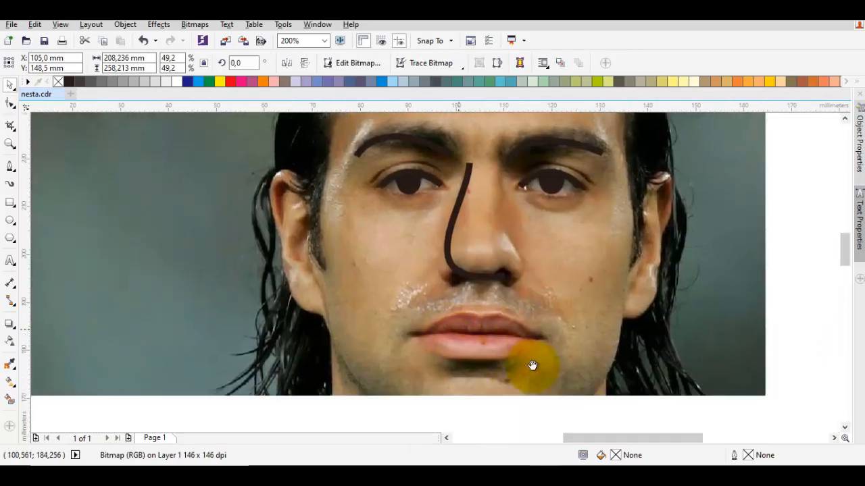
{"action": "key", "text": "space"}
{"action": "left_click", "coordinate": [419, 335]}
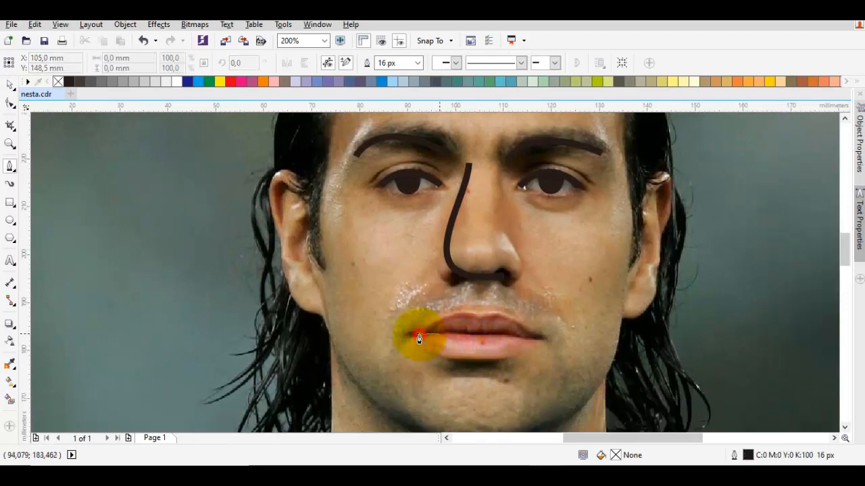
{"action": "left_click", "coordinate": [533, 337]}
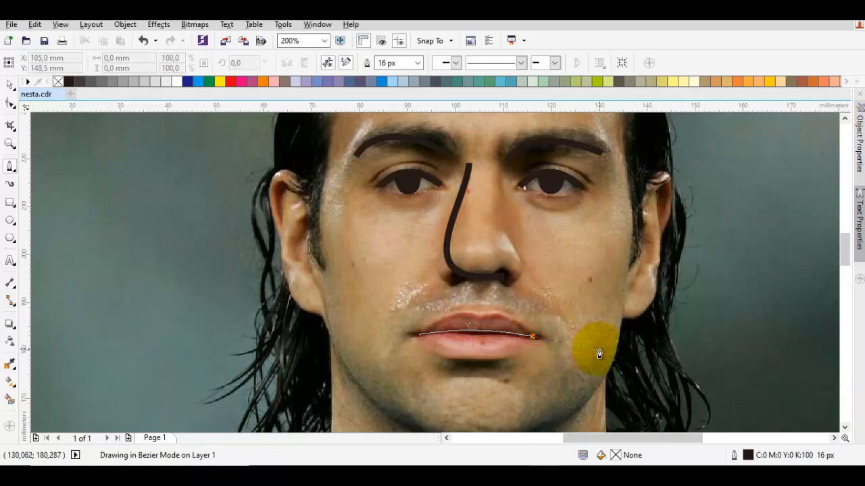
{"action": "key", "text": "Escape"}
Draw a short upward-arching Pen line on the chin just below the lower lip.
{"action": "left_click_drag", "start_coordinate": [521, 363], "coordinate": [539, 345]}
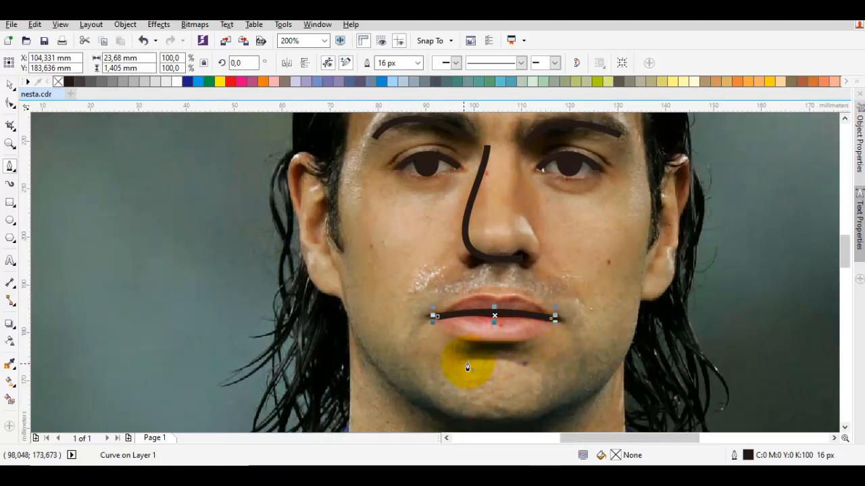
{"action": "mouse_move", "coordinate": [462, 365]}
{"action": "left_mouse_down"}
{"action": "mouse_move", "coordinate": [503, 352]}
{"action": "mouse_move", "coordinate": [498, 346]}
{"action": "left_mouse_up"}
{"action": "left_click", "coordinate": [527, 366]}
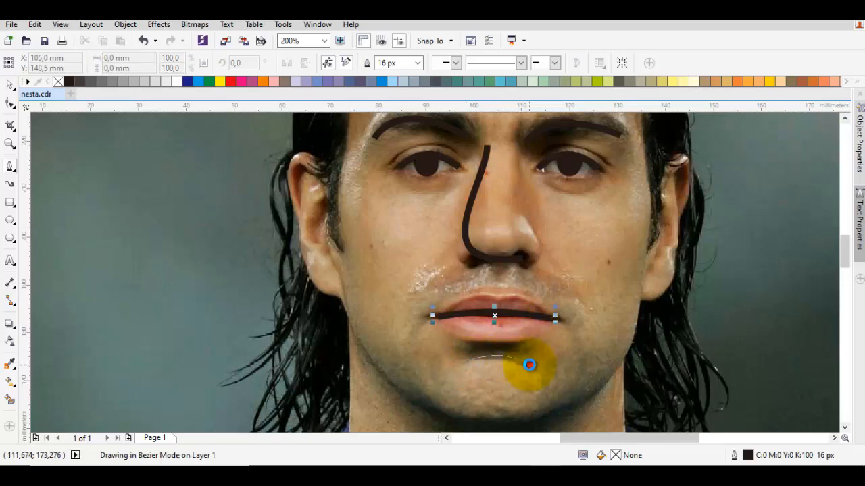
{"action": "key", "text": "space"}
Move the photo aside to inspect the traced lines on their own, undo the move and deselect the photo.
{"action": "scroll", "coordinate": [527, 364], "scroll_direction": "down", "scroll_amount": 4}
{"action": "left_click_drag", "start_coordinate": [465, 353], "coordinate": [665, 353]}
{"action": "left_click", "coordinate": [459, 351]}
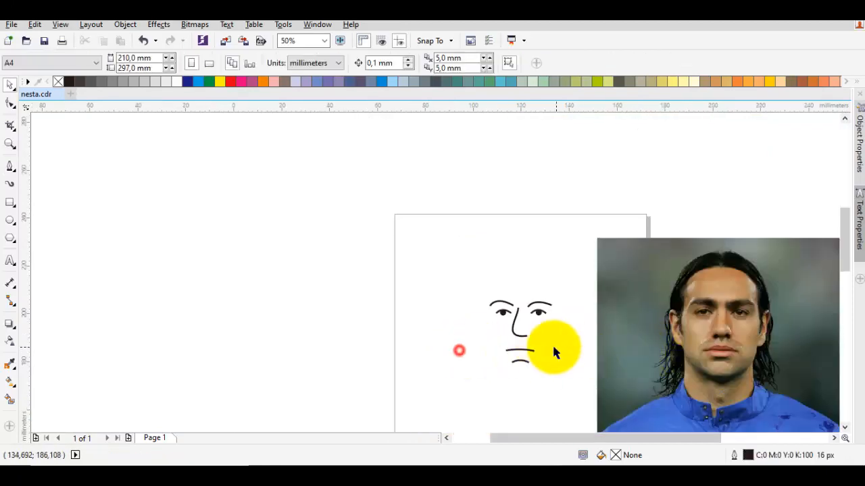
{"action": "scroll", "coordinate": [552, 345], "scroll_direction": "up", "scroll_amount": 2}
{"action": "key", "text": "ctrl+z"}
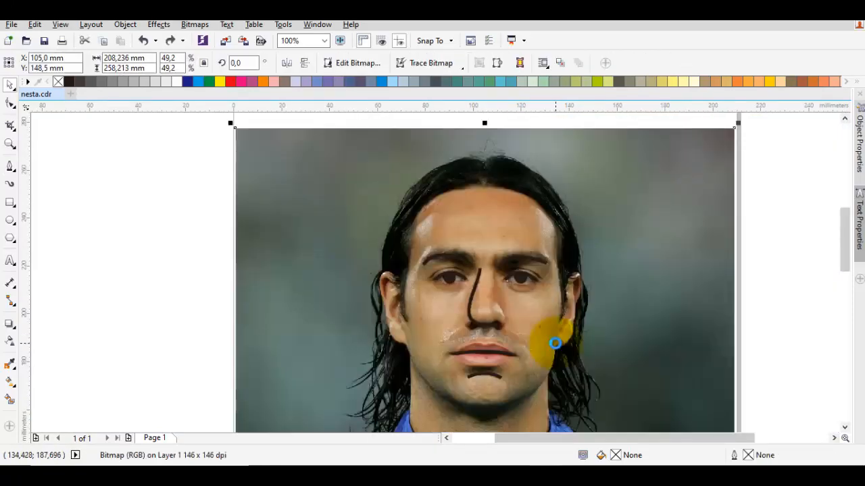
{"action": "key", "text": "Escape"}
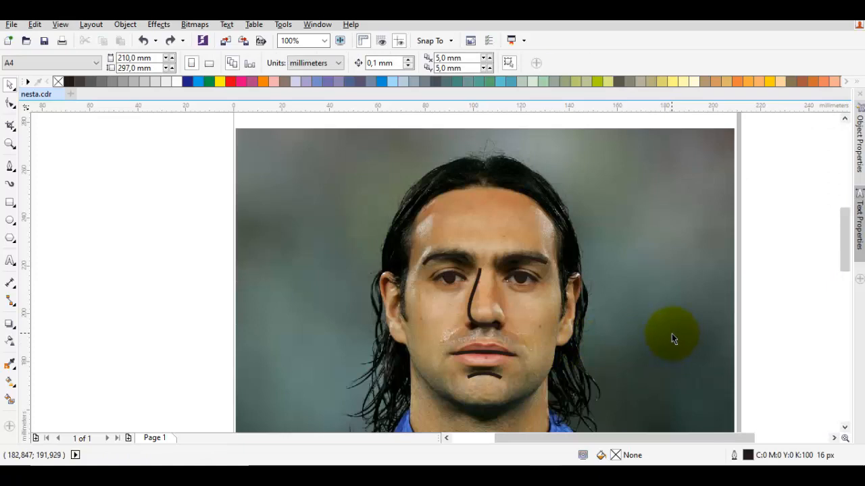
Start the hair outline with a Pen curve from the sideburn tip up to the temple on the photo's left side, about 19.4 mm high.
{"action": "key", "text": "space"}
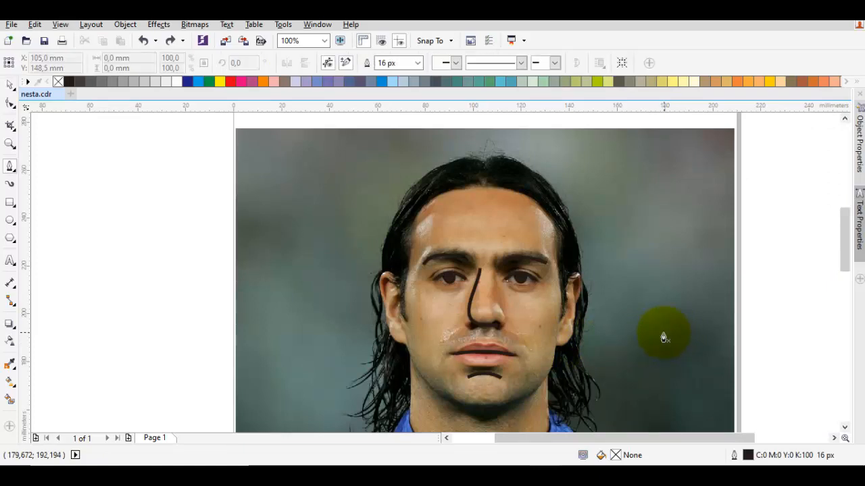
{"action": "left_click_drag", "start_coordinate": [663, 335], "coordinate": [657, 321]}
{"action": "key", "text": "space"}
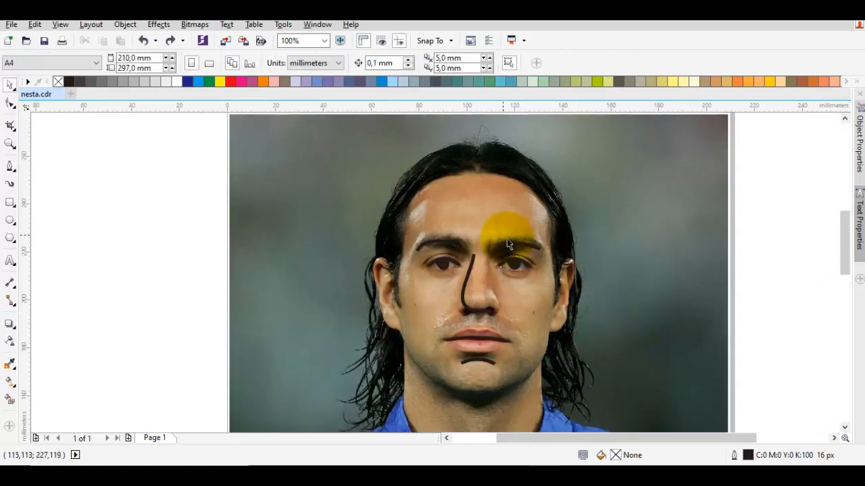
{"action": "left_click_drag", "start_coordinate": [507, 239], "coordinate": [507, 246]}
{"action": "key", "text": "space"}
{"action": "left_click_drag", "start_coordinate": [462, 227], "coordinate": [485, 261]}
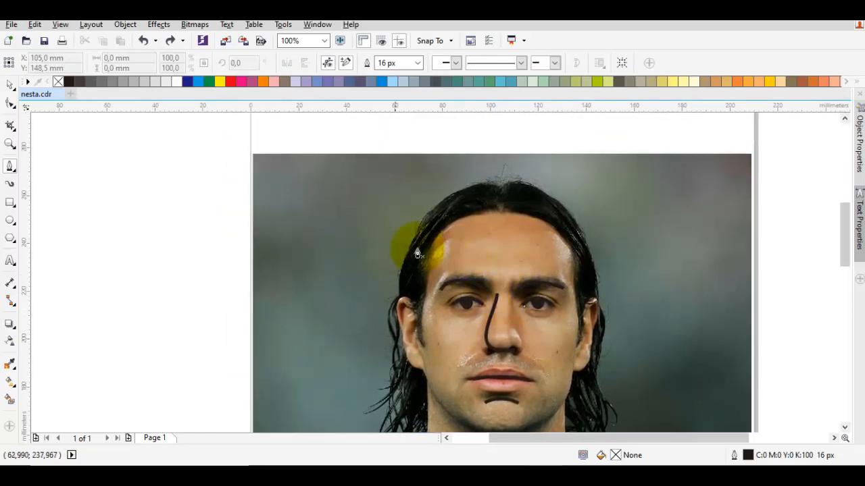
{"action": "scroll", "coordinate": [406, 299], "scroll_direction": "up", "scroll_amount": 1}
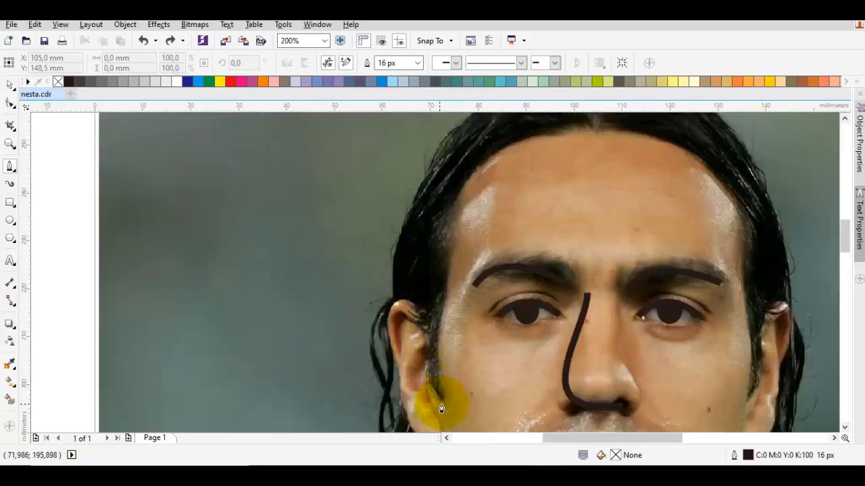
{"action": "scroll", "coordinate": [441, 408], "scroll_direction": "up", "scroll_amount": 1}
{"action": "left_click_drag", "start_coordinate": [438, 404], "coordinate": [463, 396]}
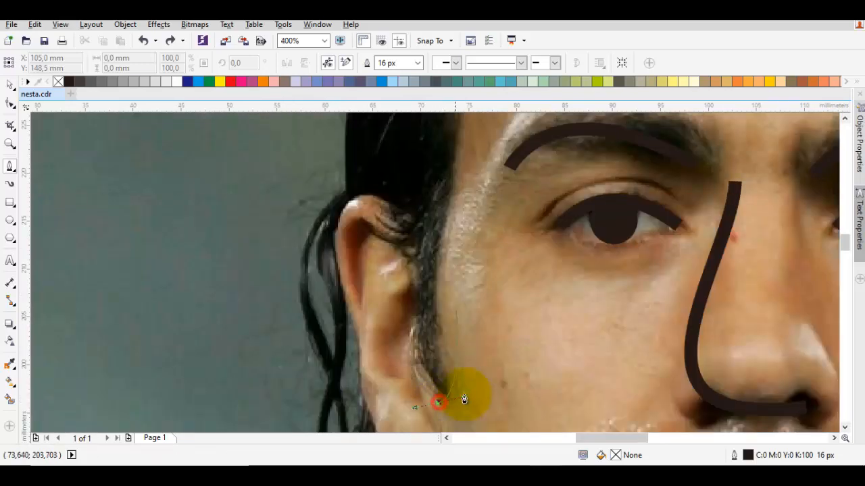
{"action": "scroll", "coordinate": [454, 292], "scroll_direction": "down", "scroll_amount": 1}
{"action": "left_click_drag", "start_coordinate": [453, 216], "coordinate": [444, 258]}
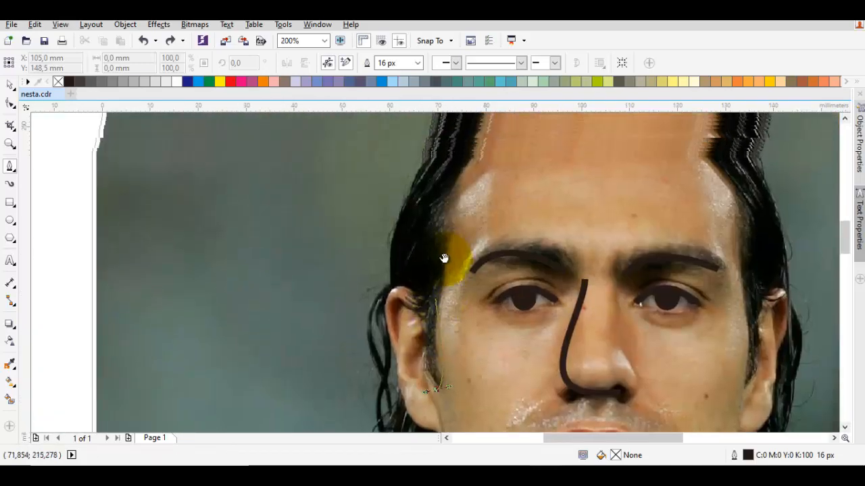
{"action": "left_click", "coordinate": [440, 298]}
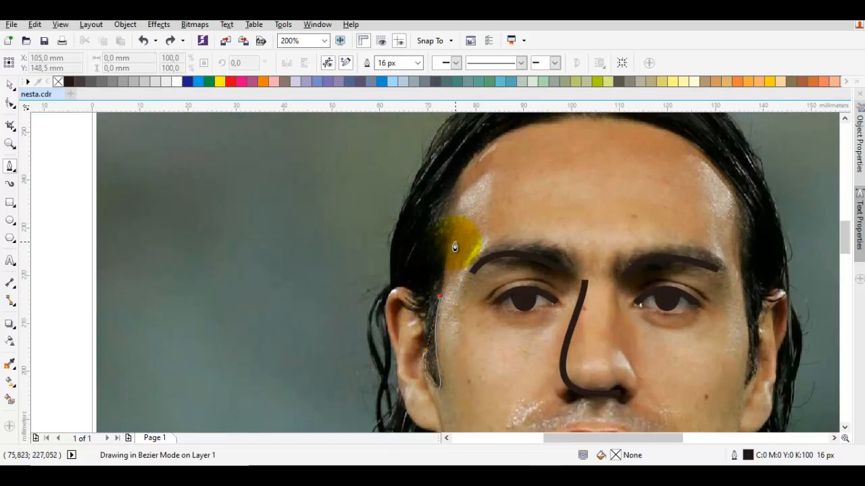
Extend the hair outline up the temple and along the hairline to the centre parting, making it about 32.4 mm wide and 57.3 mm high.
{"action": "left_click_drag", "start_coordinate": [454, 243], "coordinate": [456, 241]}
{"action": "left_click_drag", "start_coordinate": [458, 166], "coordinate": [449, 222]}
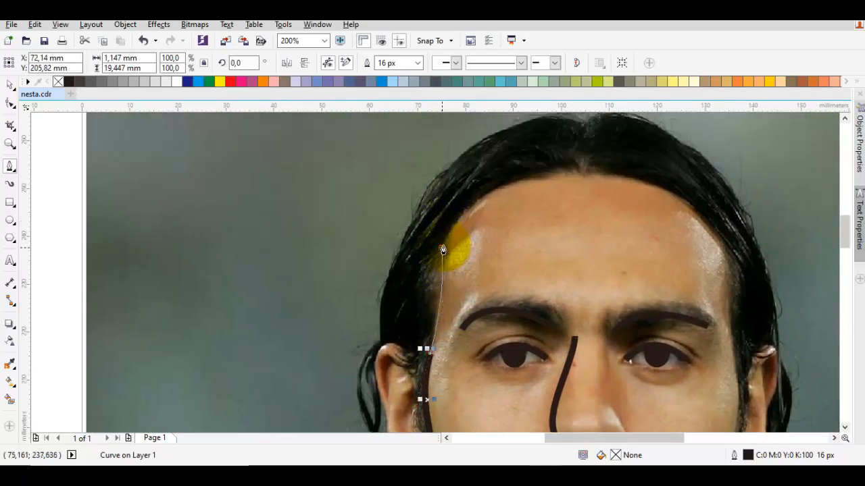
{"action": "left_click", "coordinate": [443, 248]}
{"action": "mouse_move", "coordinate": [525, 185]}
{"action": "left_mouse_down"}
{"action": "mouse_move", "coordinate": [470, 212]}
{"action": "mouse_move", "coordinate": [456, 209]}
{"action": "mouse_move", "coordinate": [579, 189]}
{"action": "left_mouse_up"}
{"action": "scroll", "coordinate": [461, 209], "scroll_direction": "up", "scroll_amount": 1}
{"action": "key", "text": "ctrl+z"}
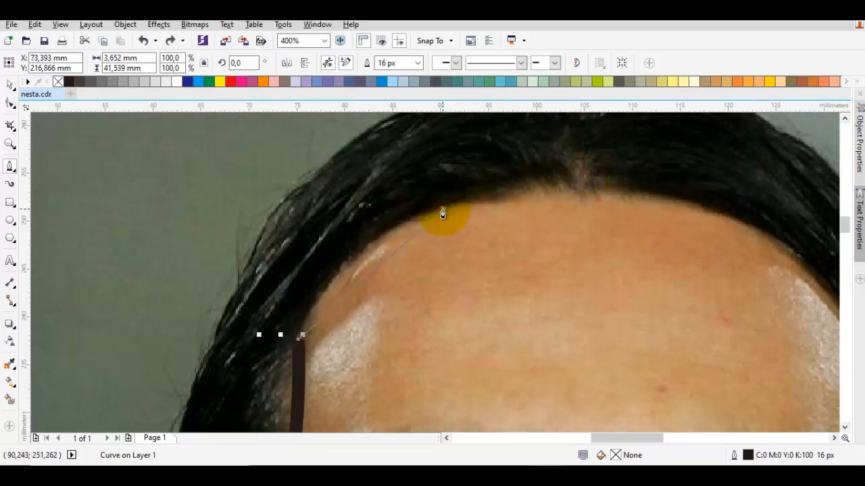
{"action": "mouse_move", "coordinate": [443, 214]}
{"action": "left_mouse_down"}
{"action": "mouse_move", "coordinate": [551, 170]}
{"action": "mouse_move", "coordinate": [555, 177]}
{"action": "left_mouse_up"}
{"action": "left_click", "coordinate": [573, 196]}
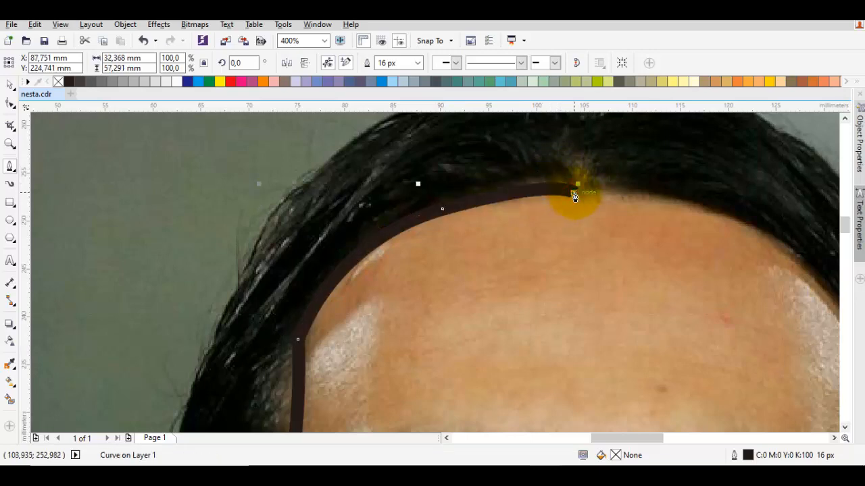
Continue the hairline curve from the centre parting down to the temple on the photo's right side, about 64.4 mm wide overall.
{"action": "scroll", "coordinate": [581, 202], "scroll_direction": "down", "scroll_amount": 1}
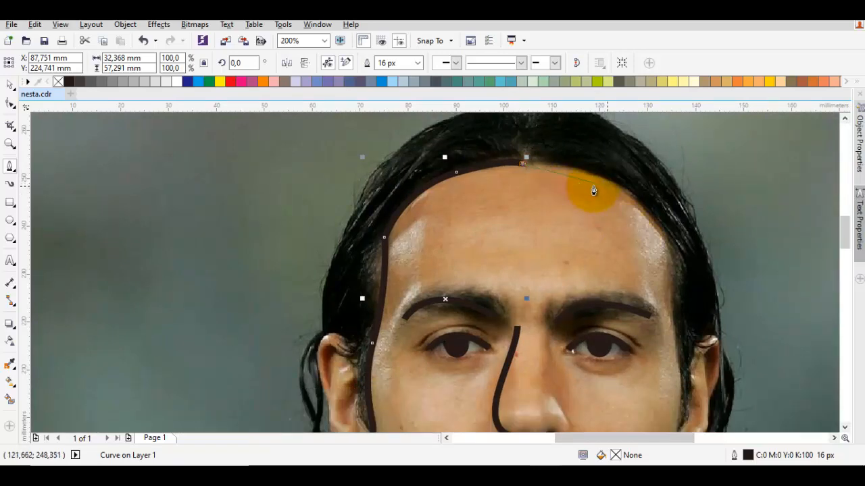
{"action": "left_click_drag", "start_coordinate": [623, 190], "coordinate": [675, 223]}
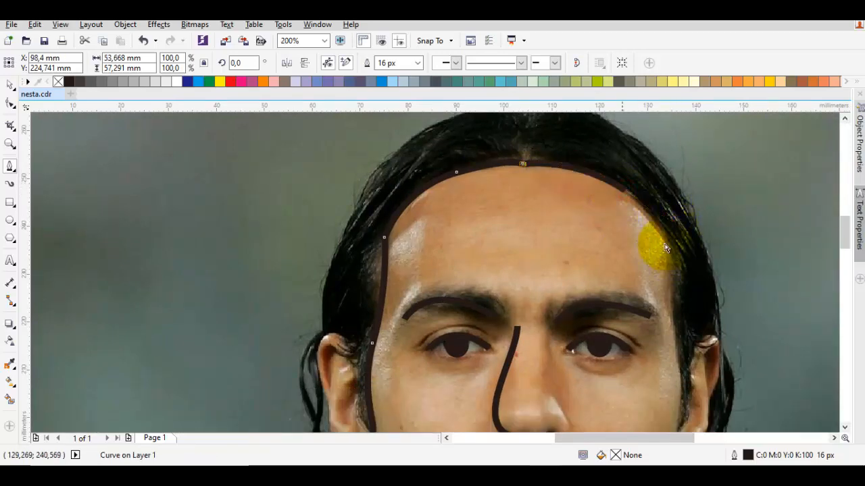
{"action": "key", "text": "ctrl+z"}
{"action": "left_click_drag", "start_coordinate": [603, 181], "coordinate": [650, 215]}
{"action": "left_click", "coordinate": [675, 254]}
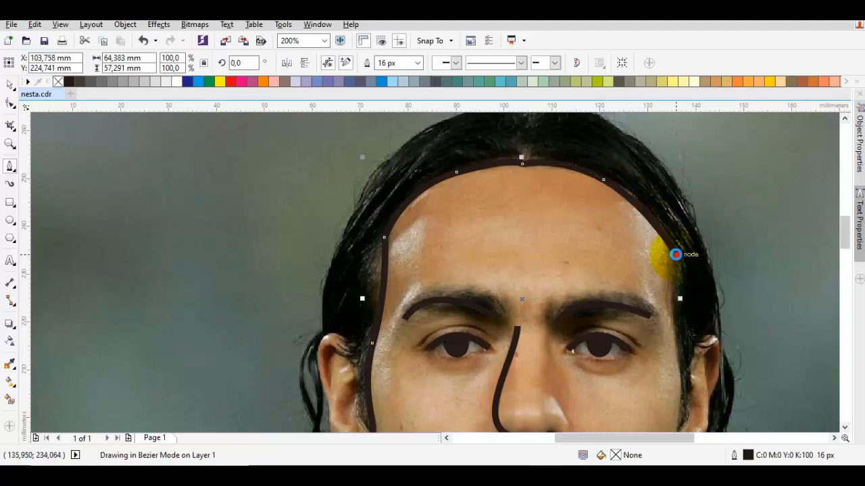
Carry the outline down to the sideburn tip on the photo's right side, back up its ear side and across the ear's top.
{"action": "left_click_drag", "start_coordinate": [670, 309], "coordinate": [650, 273]}
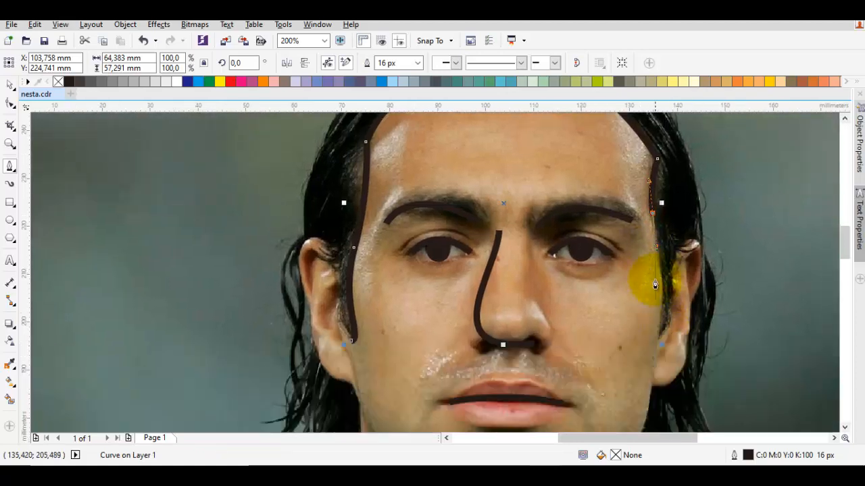
{"action": "left_click_drag", "start_coordinate": [659, 311], "coordinate": [658, 341]}
{"action": "scroll", "coordinate": [662, 344], "scroll_direction": "up", "scroll_amount": 1}
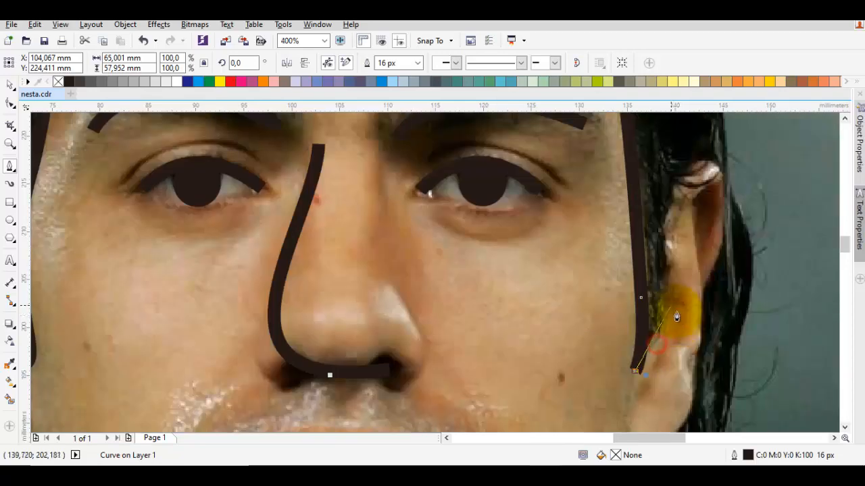
{"action": "left_click_drag", "start_coordinate": [668, 306], "coordinate": [683, 247]}
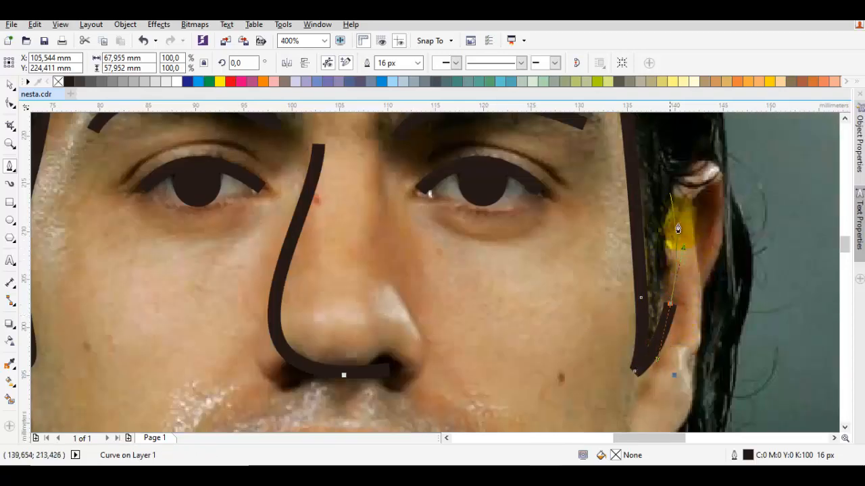
{"action": "left_click_drag", "start_coordinate": [669, 194], "coordinate": [630, 280]}
{"action": "left_click", "coordinate": [631, 280]}
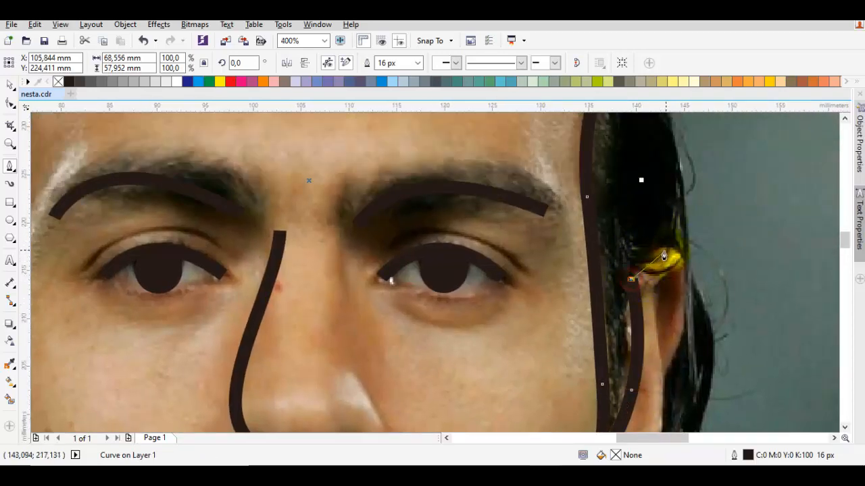
{"action": "scroll", "coordinate": [666, 251], "scroll_direction": "down", "scroll_amount": 3}
{"action": "scroll", "coordinate": [676, 247], "scroll_direction": "up", "scroll_amount": 1}
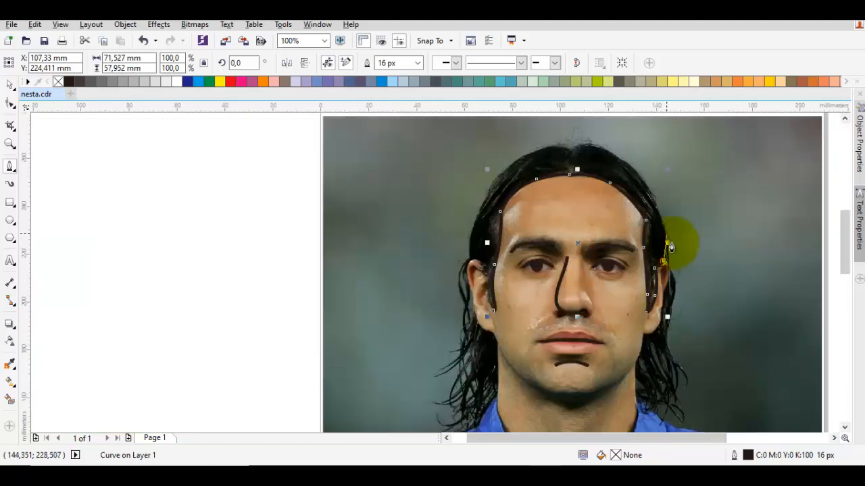
{"action": "left_click_drag", "start_coordinate": [669, 214], "coordinate": [662, 257]}
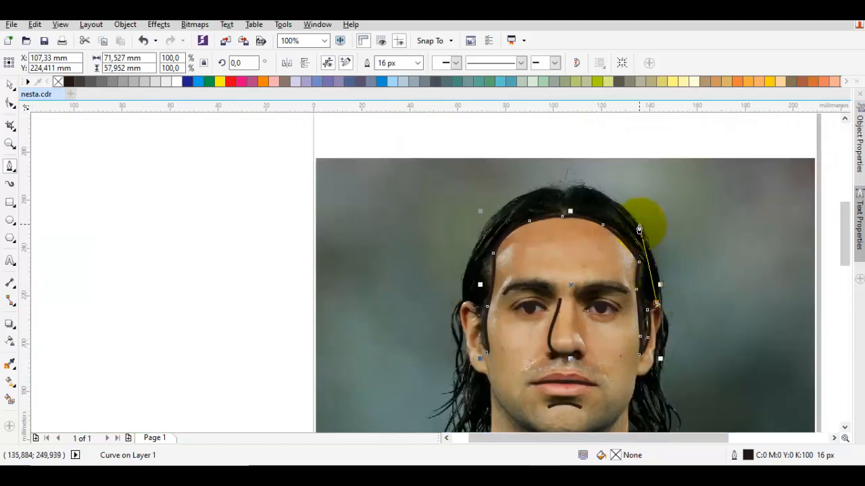
{"action": "left_click_drag", "start_coordinate": [638, 225], "coordinate": [600, 166]}
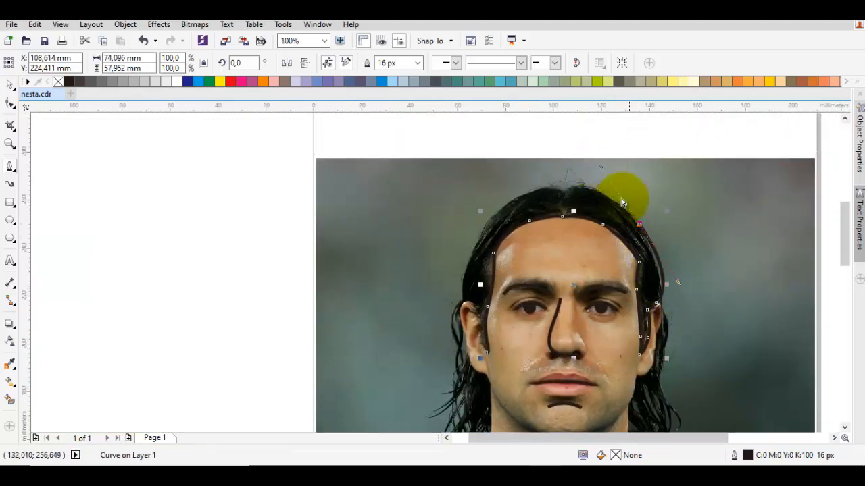
{"action": "key", "text": "F10"}
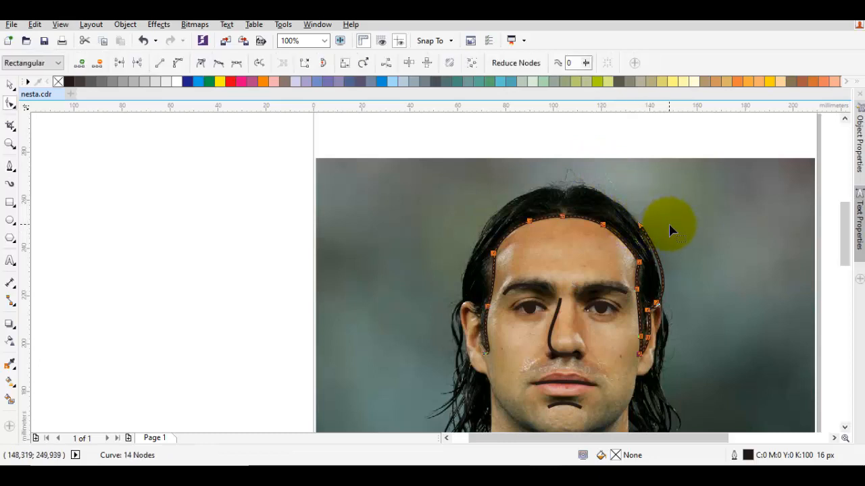
{"action": "key", "text": "F5"}
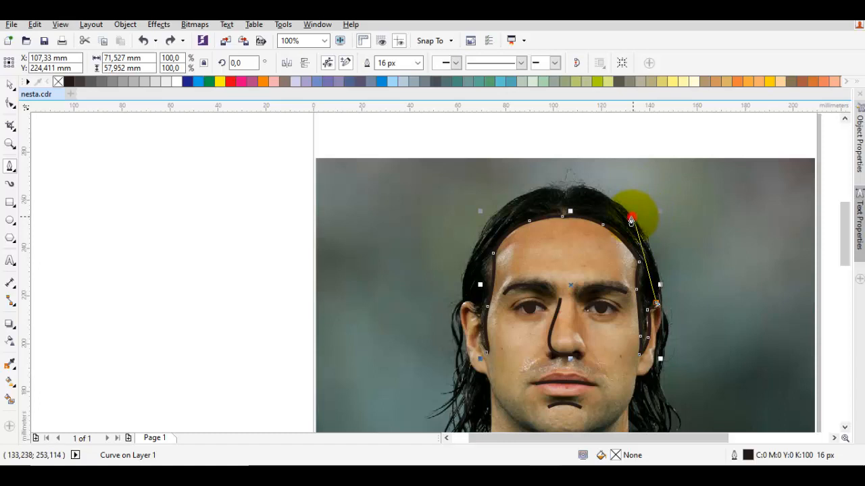
Trace the outer hair contour from the ear on the photo's right side over the crown parting down to the opposite ear.
{"action": "left_click_drag", "start_coordinate": [630, 216], "coordinate": [591, 168]}
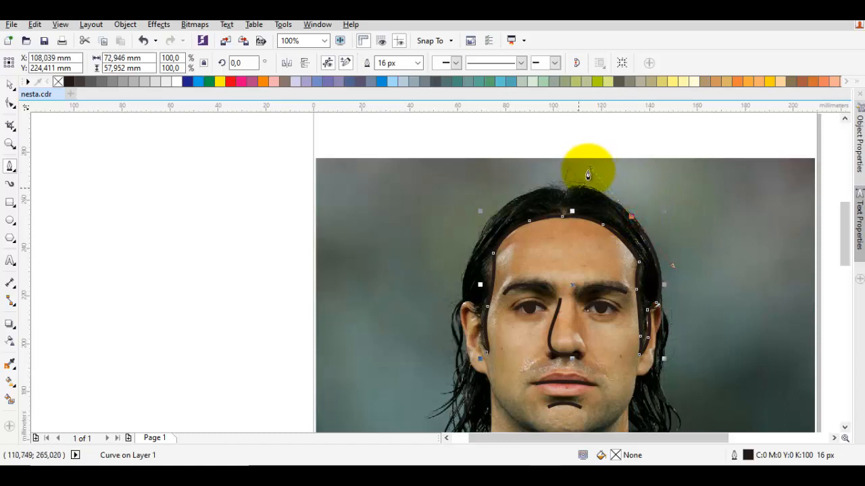
{"action": "left_click", "coordinate": [565, 190]}
{"action": "left_click_drag", "start_coordinate": [513, 193], "coordinate": [566, 180]}
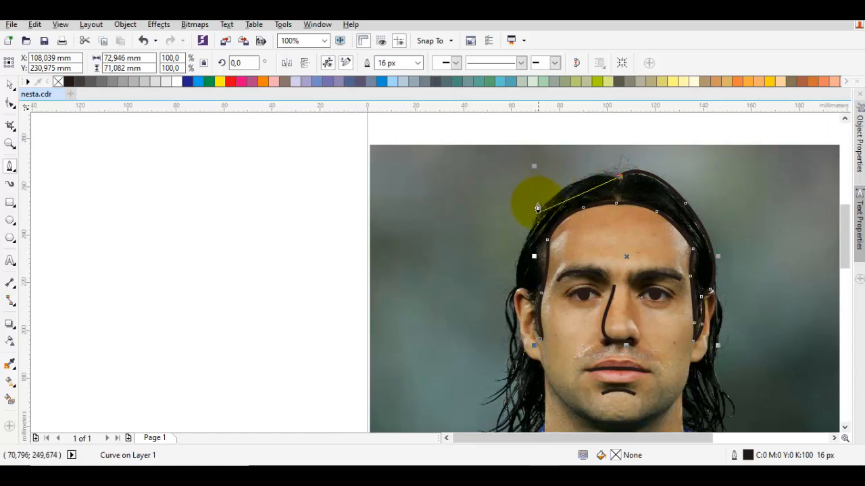
{"action": "left_click_drag", "start_coordinate": [544, 203], "coordinate": [502, 250]}
{"action": "left_click", "coordinate": [513, 292]}
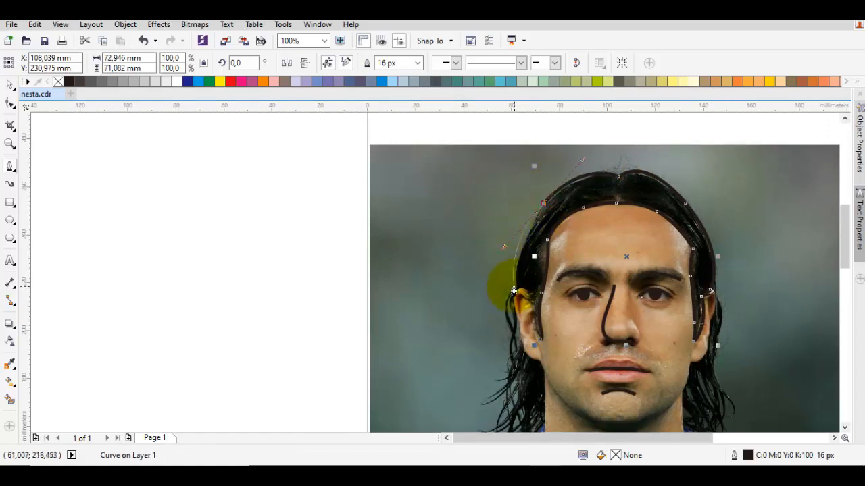
Close the hair outline across the ear's top and down to the sideburn tip on the photo's left side, about 82.7 mm wide and 71.1 mm high.
{"action": "left_click", "coordinate": [518, 291]}
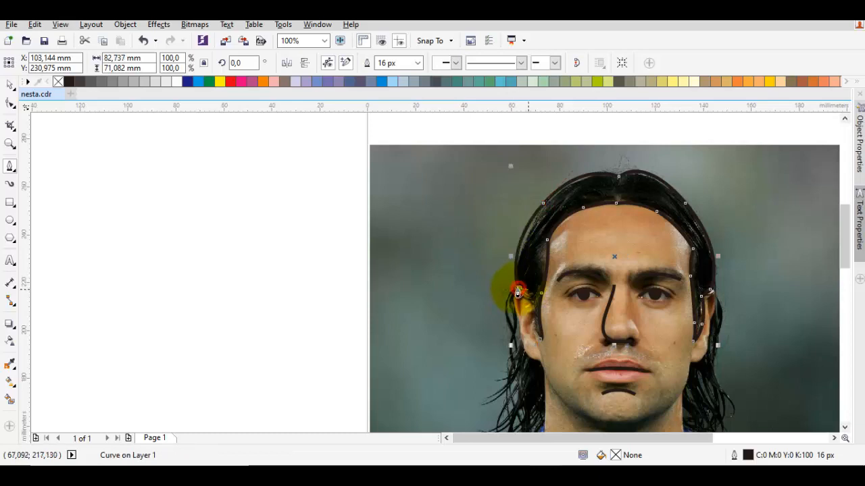
{"action": "scroll", "coordinate": [529, 292], "scroll_direction": "up", "scroll_amount": 1}
{"action": "left_click", "coordinate": [534, 291]}
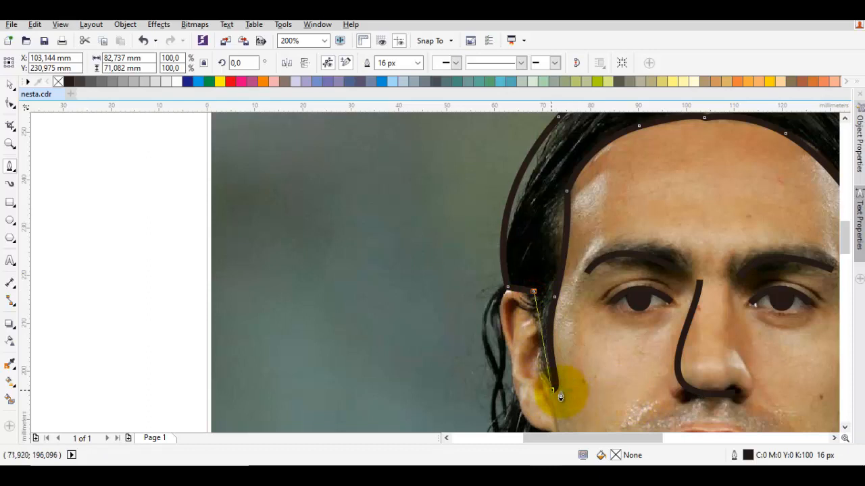
{"action": "left_click", "coordinate": [551, 392]}
{"action": "left_click_drag", "start_coordinate": [548, 394], "coordinate": [529, 382]}
{"action": "key", "text": "space"}
Delete the hair outline's outer node on the photo's left side, and convert all its remaining nodes to curve and cusp nodes.
{"action": "scroll", "coordinate": [617, 323], "scroll_direction": "down", "scroll_amount": 2}
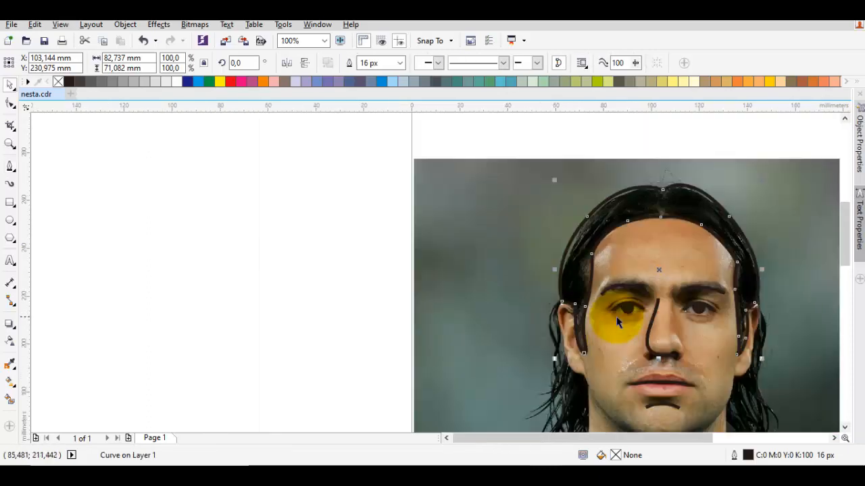
{"action": "left_click_drag", "start_coordinate": [690, 330], "coordinate": [662, 310]}
{"action": "scroll", "coordinate": [565, 197], "scroll_direction": "up", "scroll_amount": 1}
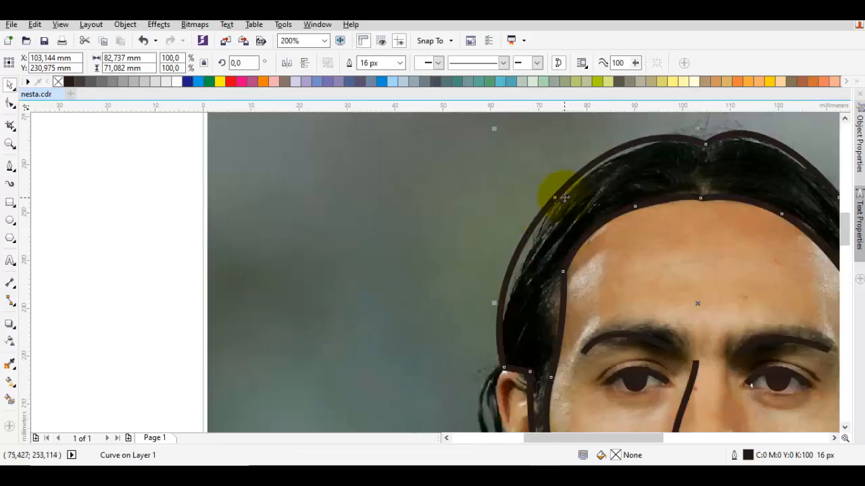
{"action": "key", "text": "F10"}
{"action": "left_click", "coordinate": [554, 200]}
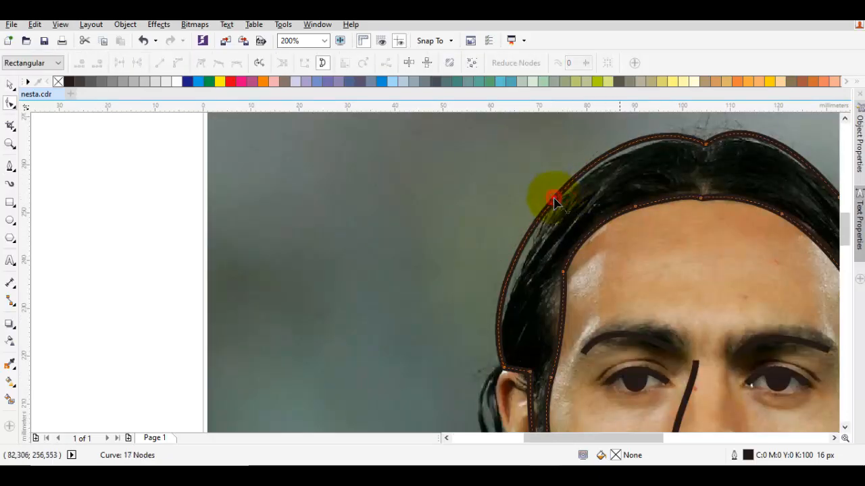
{"action": "right_click", "coordinate": [634, 168]}
{"action": "left_click", "coordinate": [665, 223]}
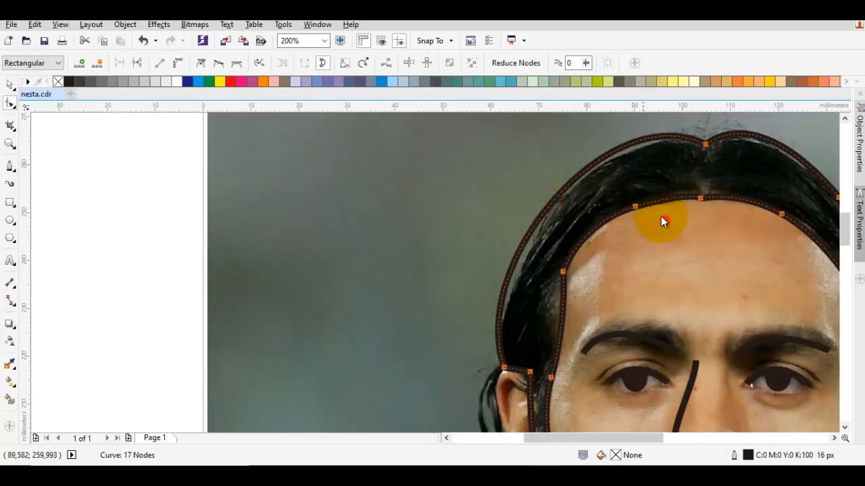
{"action": "right_click", "coordinate": [630, 184]}
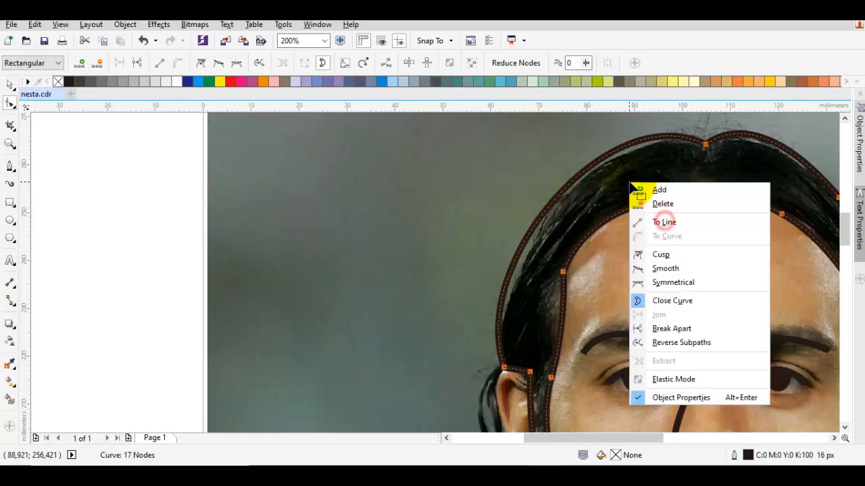
{"action": "left_click", "coordinate": [669, 252]}
{"action": "left_click", "coordinate": [670, 156]}
{"action": "left_click", "coordinate": [704, 144]}
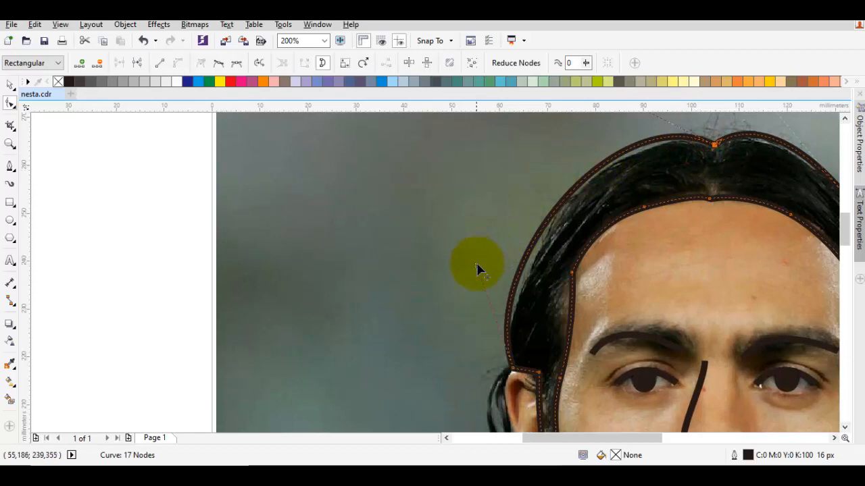
Reshape the outer hair contour between the crown parting and the ear on the photo's left side by adjusting its curve handles.
{"action": "left_click_drag", "start_coordinate": [476, 269], "coordinate": [490, 254]}
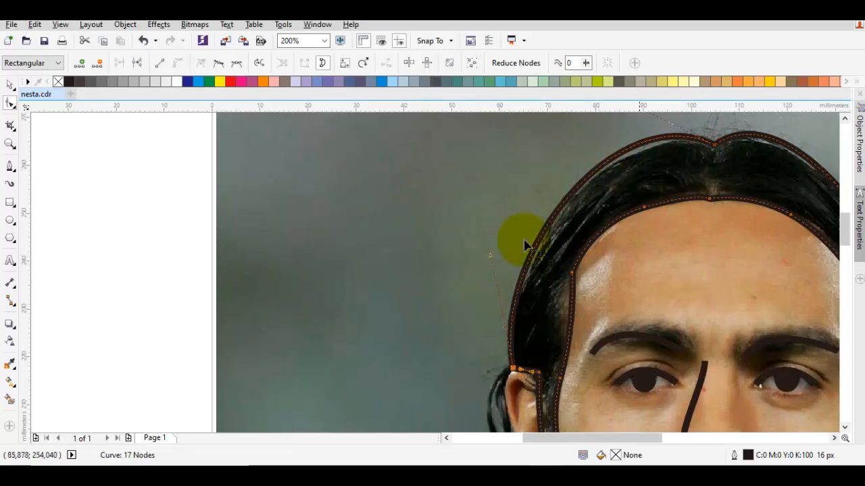
{"action": "left_click_drag", "start_coordinate": [639, 184], "coordinate": [585, 234]}
{"action": "left_click_drag", "start_coordinate": [565, 149], "coordinate": [551, 153]}
{"action": "left_click_drag", "start_coordinate": [753, 175], "coordinate": [644, 172]}
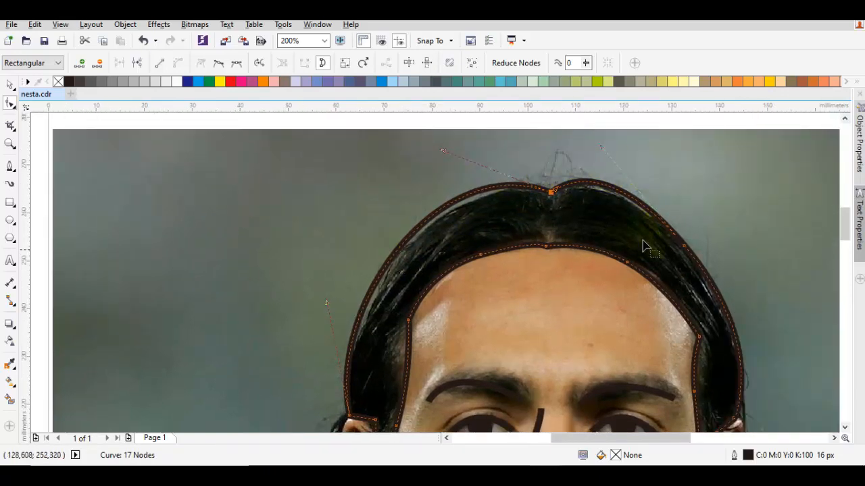
Remove the outer hair node on the photo's right side and fill the hair shape with 90% black.
{"action": "left_click_drag", "start_coordinate": [684, 251], "coordinate": [644, 241]}
{"action": "double_click", "coordinate": [686, 253]}
{"action": "key", "text": "space"}
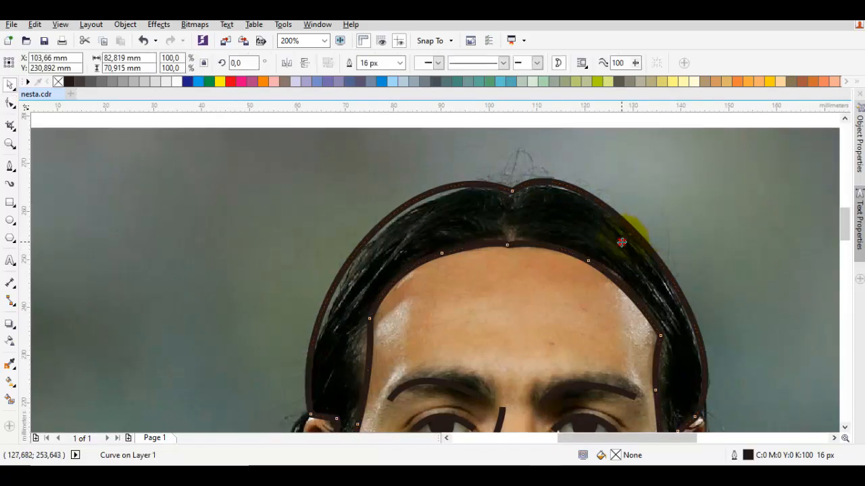
{"action": "left_click", "coordinate": [78, 83]}
{"action": "scroll", "coordinate": [378, 201], "scroll_direction": "down", "scroll_amount": 2}
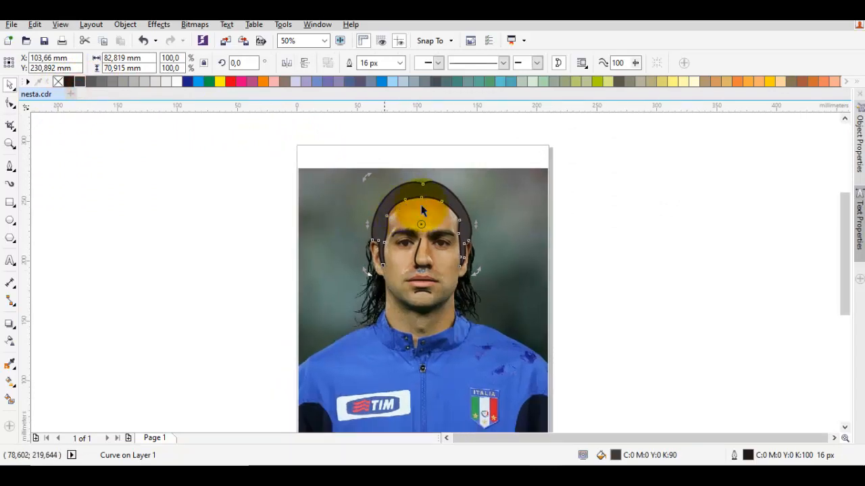
Start a face outline inside the hair on the photo's left side and carry it around the ear to the lobe, about 10.2 by 44.6 mm.
{"action": "scroll", "coordinate": [385, 244], "scroll_direction": "up", "scroll_amount": 1}
{"action": "key", "text": "space"}
{"action": "scroll", "coordinate": [368, 240], "scroll_direction": "up", "scroll_amount": 1}
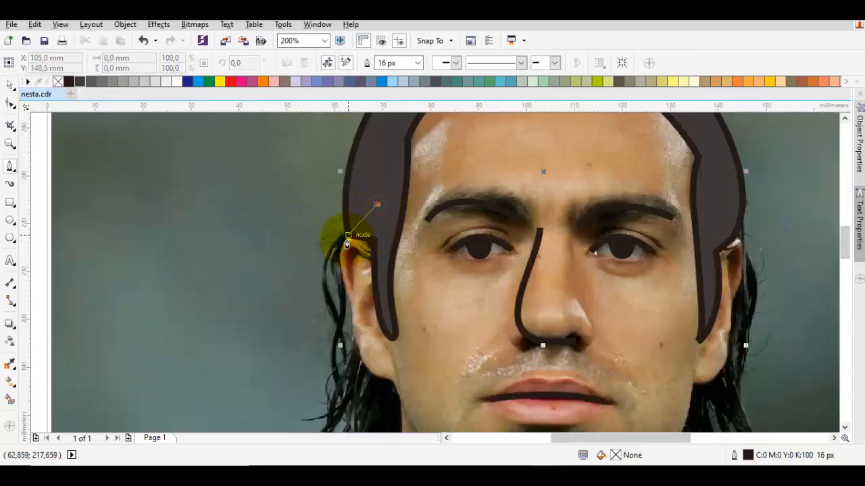
{"action": "mouse_move", "coordinate": [343, 254]}
{"action": "left_mouse_down"}
{"action": "mouse_move", "coordinate": [316, 319]}
{"action": "mouse_move", "coordinate": [342, 335]}
{"action": "mouse_move", "coordinate": [340, 371]}
{"action": "mouse_move", "coordinate": [388, 377]}
{"action": "mouse_move", "coordinate": [382, 298]}
{"action": "left_mouse_up"}
{"action": "key", "text": "ctrl+z"}
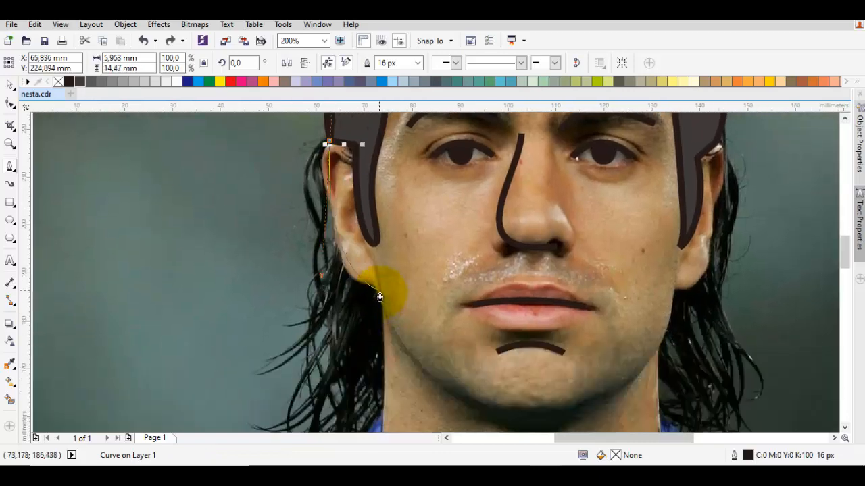
{"action": "left_click", "coordinate": [377, 287]}
{"action": "scroll", "coordinate": [385, 399], "scroll_direction": "down", "scroll_amount": 3}
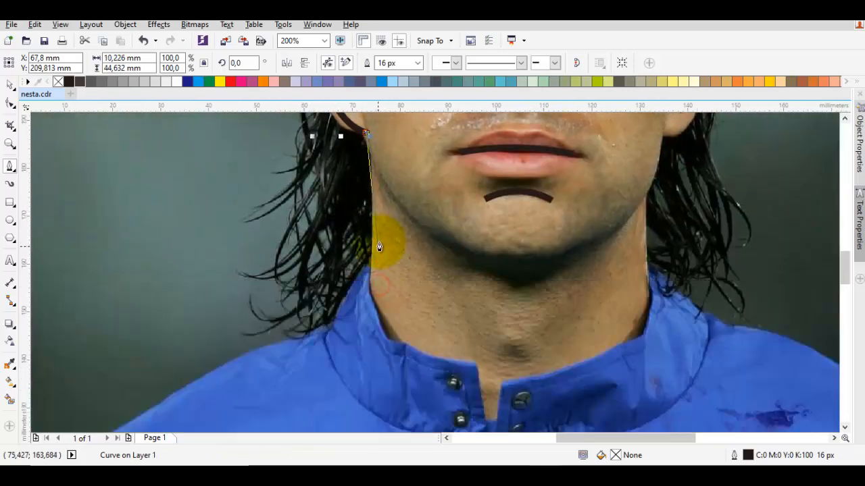
Continue the face outline down the neck and along the collar to the base of its opening, about 36.3 mm wide and 104.7 mm high overall.
{"action": "left_click_drag", "start_coordinate": [370, 260], "coordinate": [369, 309]}
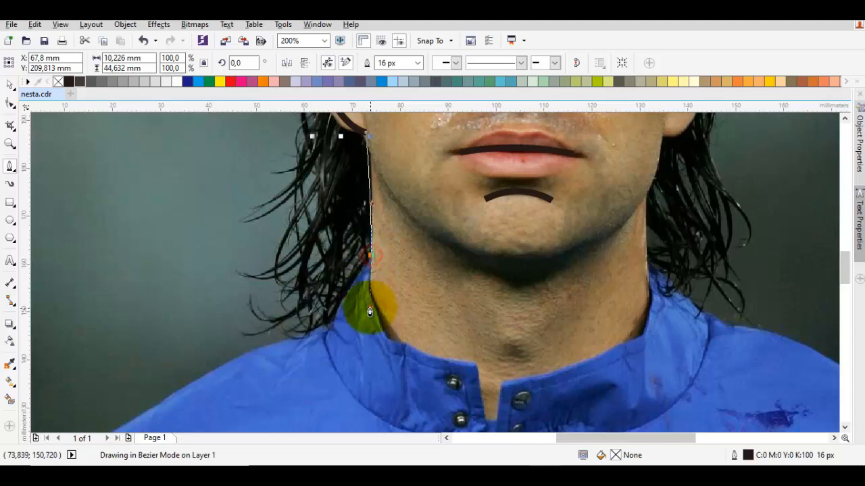
{"action": "left_click", "coordinate": [396, 352]}
{"action": "left_click_drag", "start_coordinate": [409, 349], "coordinate": [434, 279]}
{"action": "left_click", "coordinate": [474, 364]}
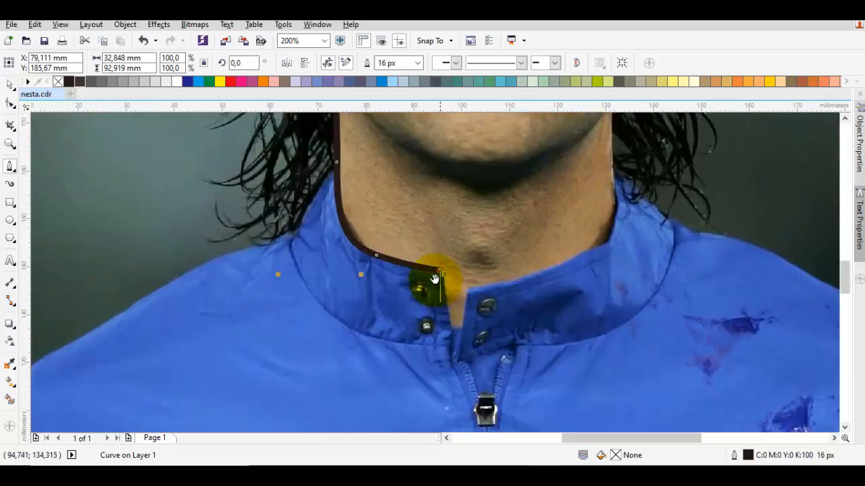
{"action": "left_click", "coordinate": [457, 330]}
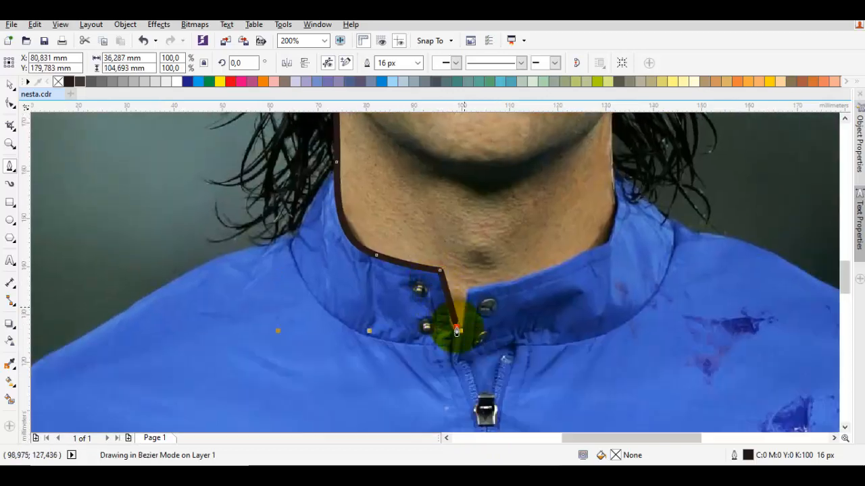
Trace the collar's other half and the neck up to the jaw on the photo's right side, about 69.1 mm wide overall.
{"action": "left_click", "coordinate": [466, 292]}
{"action": "left_click_drag", "start_coordinate": [599, 264], "coordinate": [565, 271]}
{"action": "left_click_drag", "start_coordinate": [569, 181], "coordinate": [541, 241]}
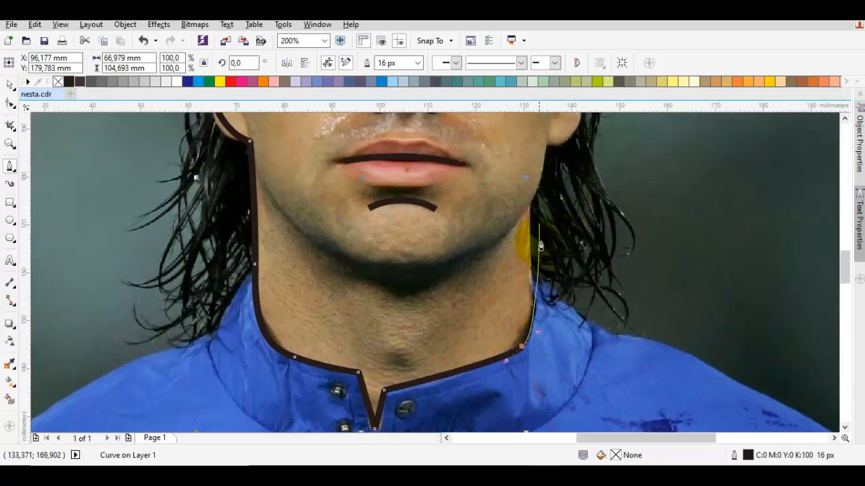
{"action": "left_click", "coordinate": [529, 212]}
{"action": "scroll", "coordinate": [525, 194], "scroll_direction": "up", "scroll_amount": 1}
Extend the face outline along the jaw to the earlobe and up around the ear on the photo's right side, about 81.6 mm wide overall.
{"action": "left_click_drag", "start_coordinate": [533, 170], "coordinate": [497, 266]}
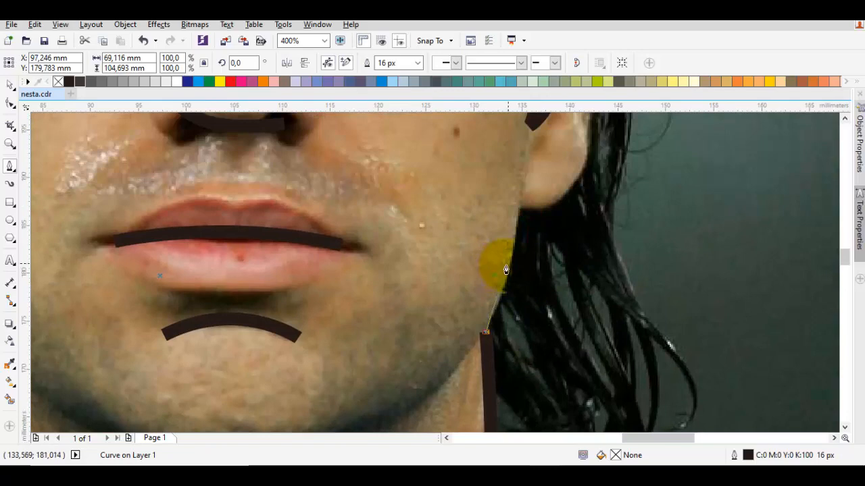
{"action": "left_click_drag", "start_coordinate": [517, 226], "coordinate": [518, 224]}
{"action": "left_click", "coordinate": [517, 209]}
{"action": "left_click_drag", "start_coordinate": [564, 161], "coordinate": [465, 318]}
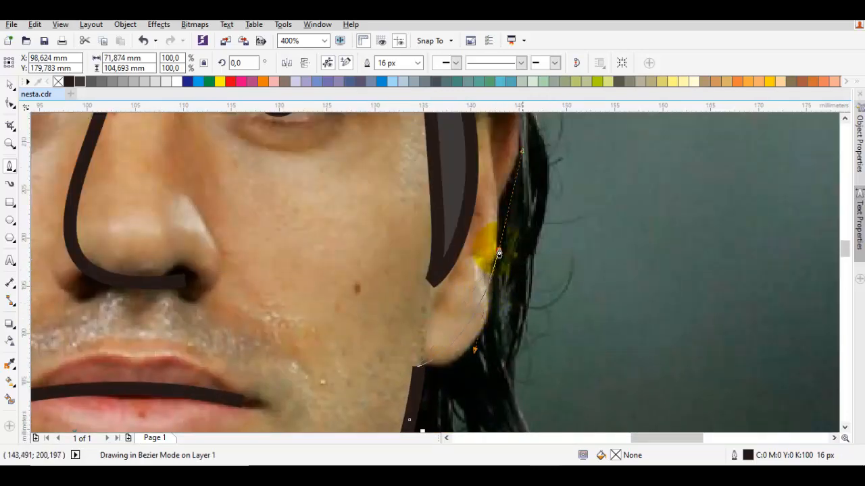
{"action": "mouse_move", "coordinate": [498, 248]}
{"action": "left_mouse_down"}
{"action": "mouse_move", "coordinate": [525, 106]}
{"action": "mouse_move", "coordinate": [525, 153]}
{"action": "mouse_move", "coordinate": [506, 199]}
{"action": "left_mouse_up"}
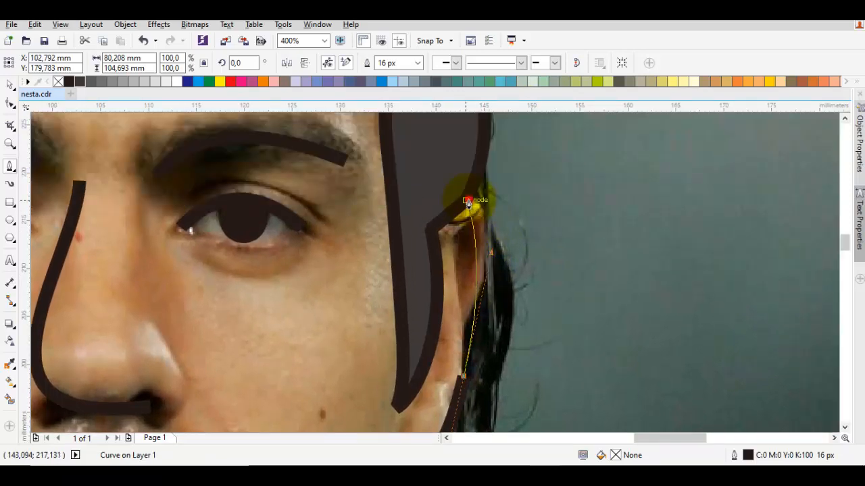
{"action": "left_click", "coordinate": [467, 201]}
Close the face outline with a curve through the hair back to its starting point, about 130.2 mm high overall.
{"action": "scroll", "coordinate": [459, 181], "scroll_direction": "down", "scroll_amount": 1}
{"action": "left_click_drag", "start_coordinate": [453, 135], "coordinate": [433, 248]}
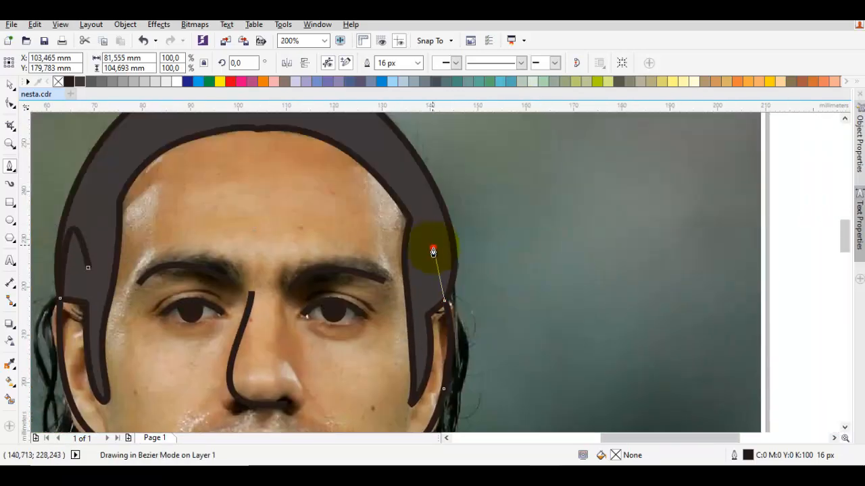
{"action": "left_click_drag", "start_coordinate": [386, 164], "coordinate": [577, 200]}
{"action": "left_click_drag", "start_coordinate": [478, 145], "coordinate": [351, 132]}
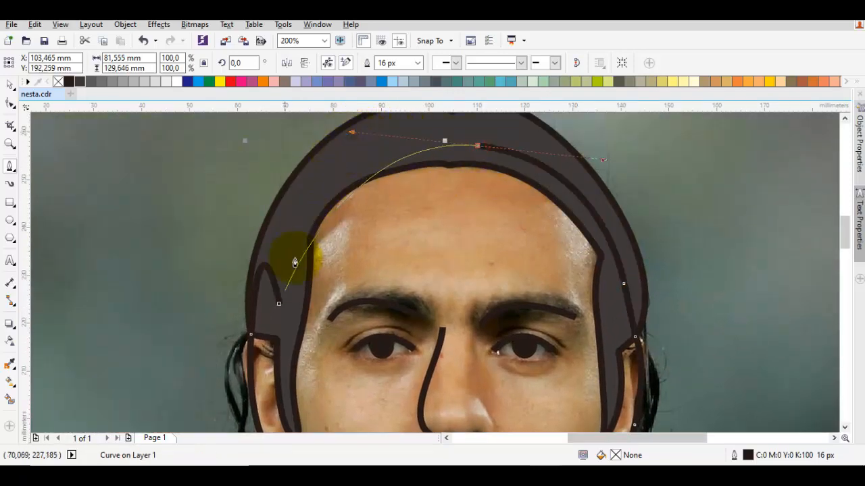
{"action": "left_click", "coordinate": [279, 309]}
Order the face outline directly in front of the photo so that it sits behind the hair shape.
{"action": "right_click", "coordinate": [424, 199]}
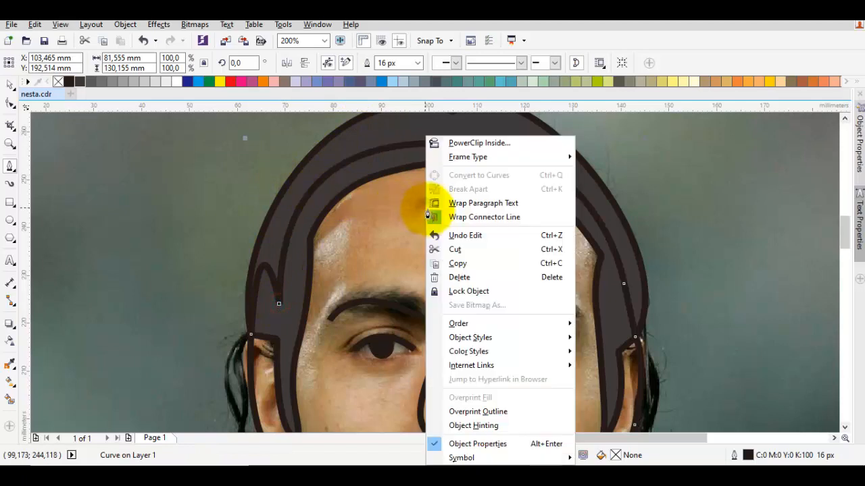
{"action": "mouse_move", "coordinate": [485, 323]}
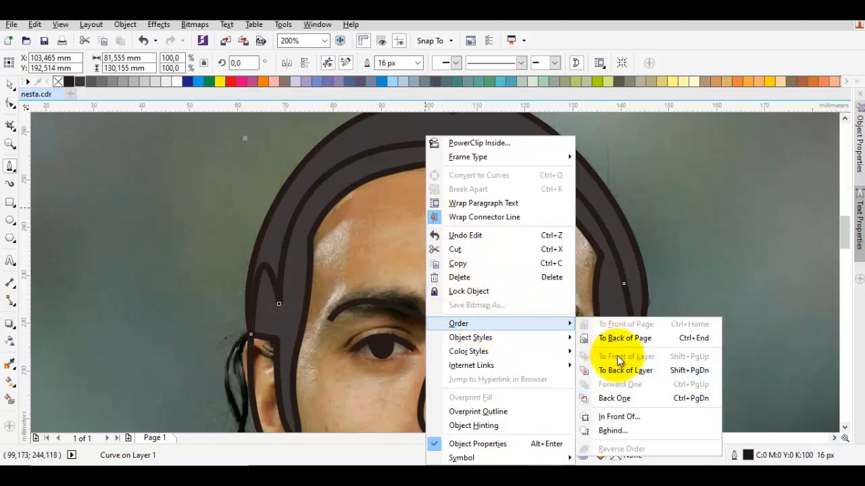
{"action": "left_click", "coordinate": [614, 420]}
{"action": "left_click", "coordinate": [702, 348]}
Draw an inner-ear curve beside the sideburn on the photo's left side, about 4.3 mm wide and 10.3 mm high.
{"action": "scroll", "coordinate": [704, 349], "scroll_direction": "down", "scroll_amount": 1}
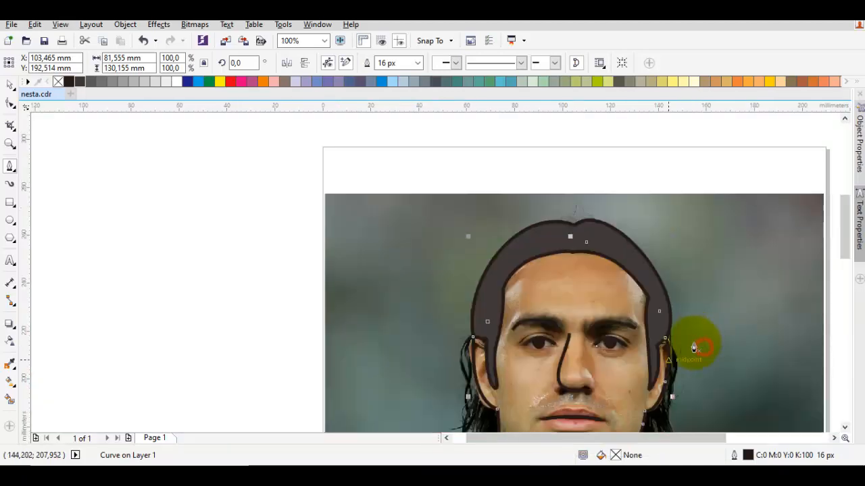
{"action": "left_click_drag", "start_coordinate": [681, 372], "coordinate": [618, 286]}
{"action": "scroll", "coordinate": [400, 261], "scroll_direction": "up", "scroll_amount": 1}
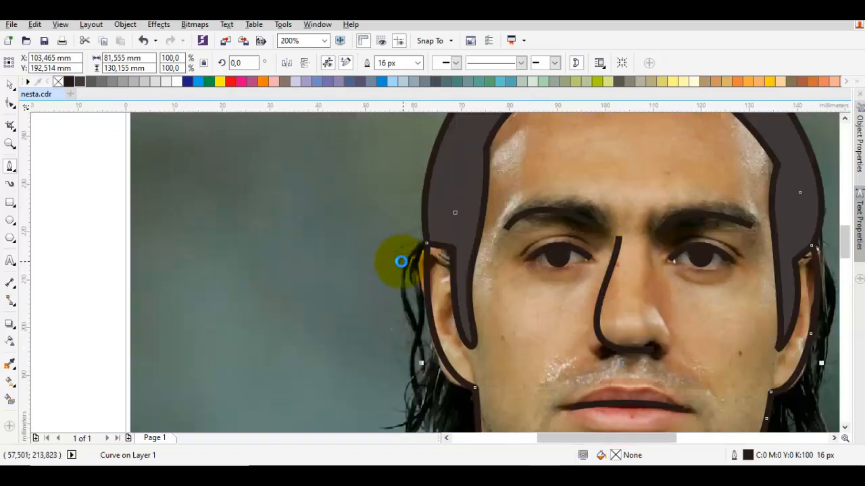
{"action": "scroll", "coordinate": [412, 293], "scroll_direction": "up", "scroll_amount": 1}
{"action": "left_click_drag", "start_coordinate": [507, 355], "coordinate": [416, 255]}
{"action": "left_click_drag", "start_coordinate": [420, 303], "coordinate": [383, 291]}
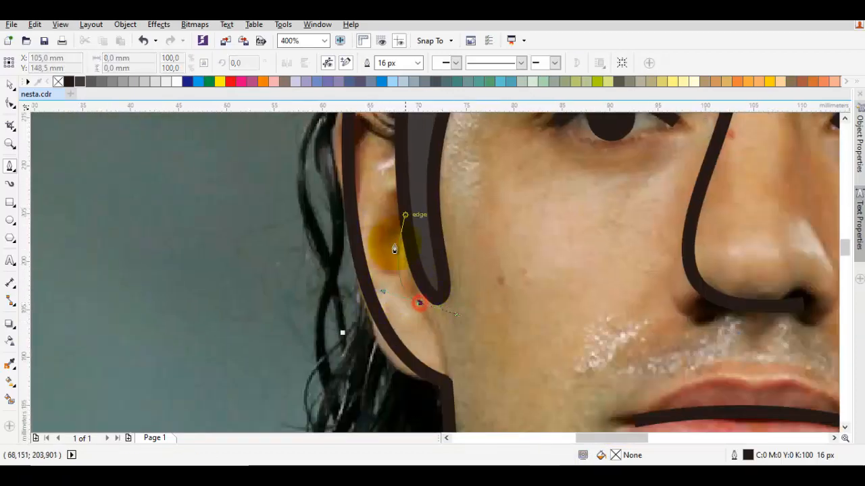
{"action": "left_click_drag", "start_coordinate": [405, 205], "coordinate": [449, 199]}
{"action": "key", "text": "space"}
Draw an inner-ear curve beside the sideburn on the photo's right side, about 3.2 mm wide and 12.5 mm high.
{"action": "scroll", "coordinate": [457, 232], "scroll_direction": "down", "scroll_amount": 1}
{"action": "left_click_drag", "start_coordinate": [672, 268], "coordinate": [519, 234]}
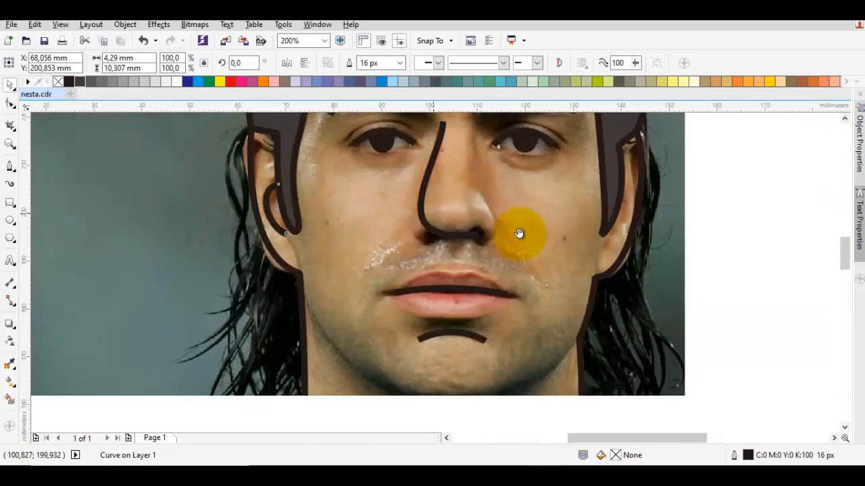
{"action": "left_click_drag", "start_coordinate": [747, 242], "coordinate": [632, 226]}
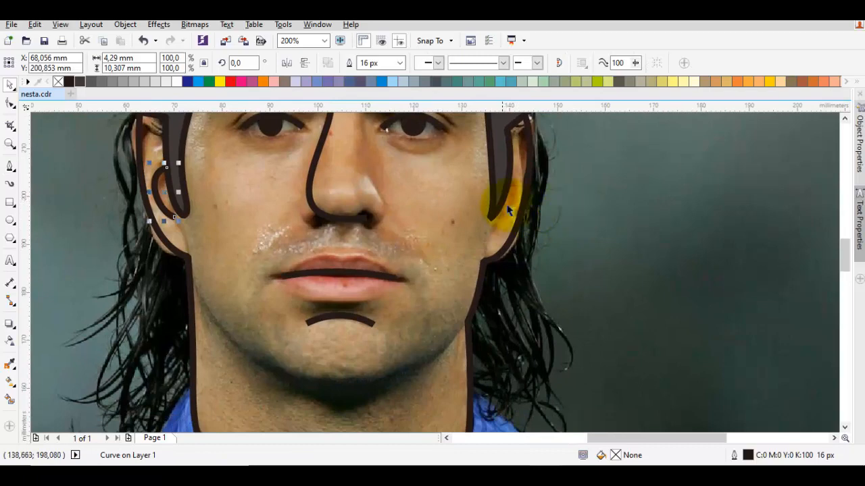
{"action": "key", "text": "space"}
{"action": "left_click", "coordinate": [501, 229]}
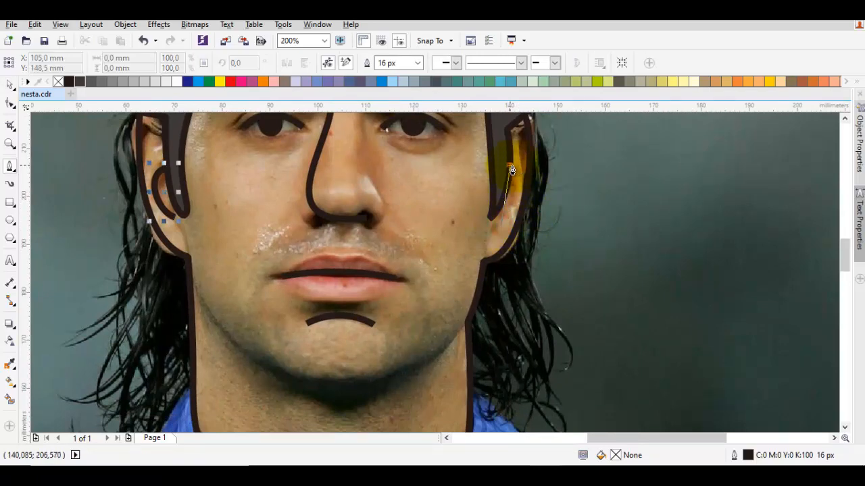
{"action": "left_click_drag", "start_coordinate": [490, 156], "coordinate": [489, 156]}
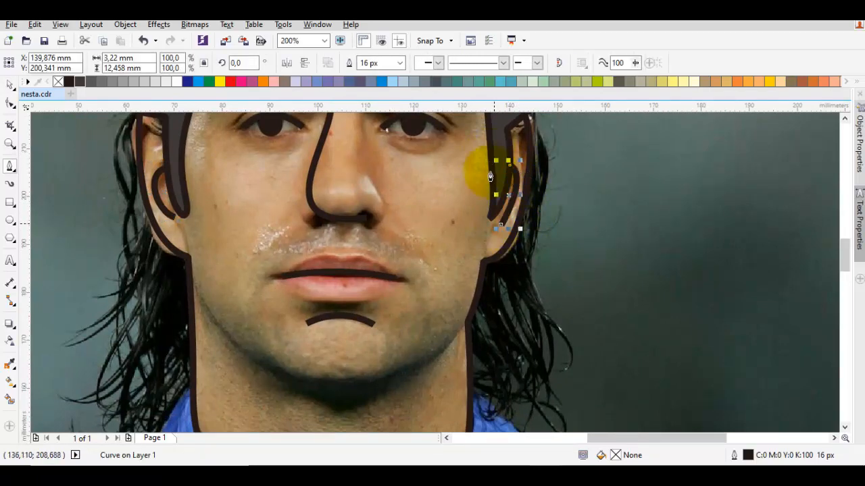
Draw the jawline curve from below one ear around the chin to the opposite neck edge, about 59.5 mm wide and 24.1 mm high.
{"action": "left_click_drag", "start_coordinate": [476, 304], "coordinate": [561, 214]}
{"action": "key", "text": "b"}
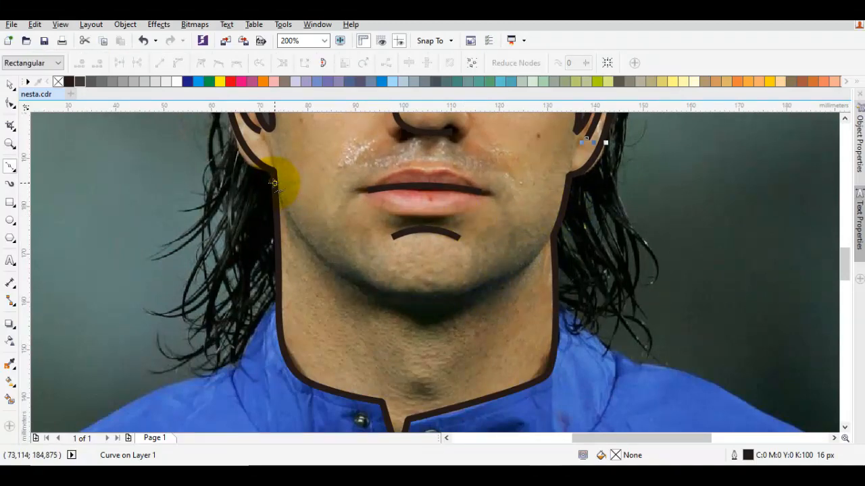
{"action": "left_click", "coordinate": [273, 182]}
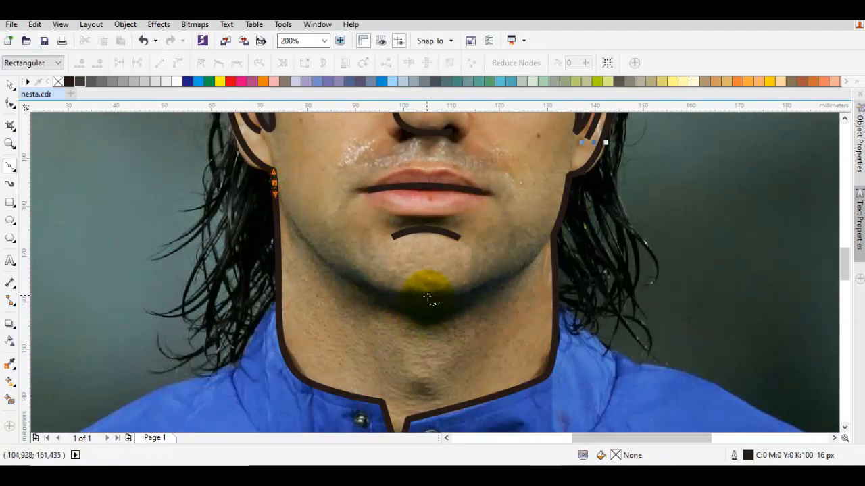
{"action": "left_click_drag", "start_coordinate": [425, 297], "coordinate": [523, 296]}
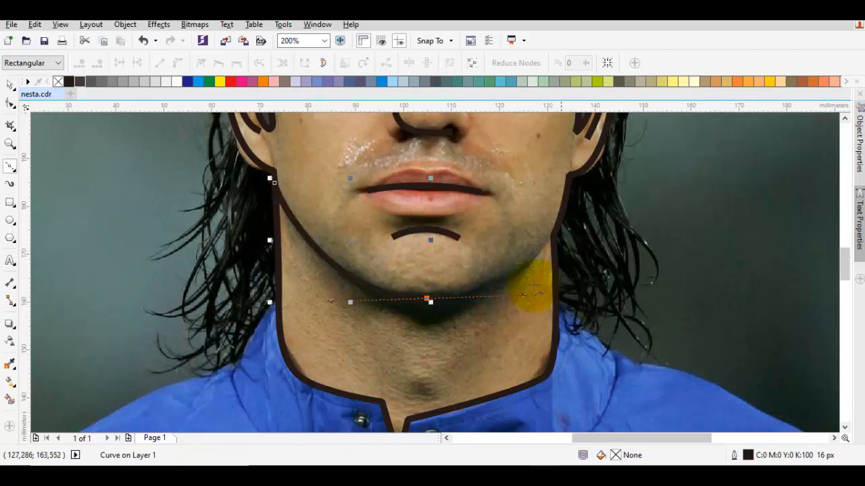
{"action": "left_click", "coordinate": [560, 219]}
{"action": "key", "text": "space"}
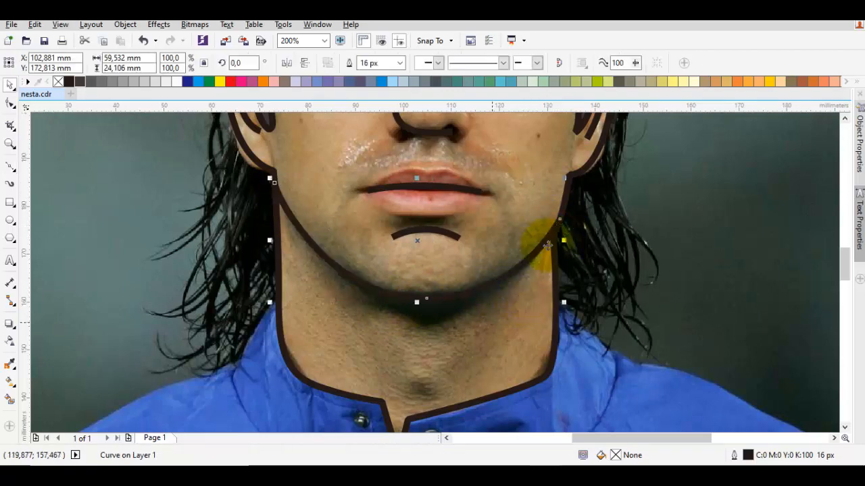
Try a light peach fill (C:0 M:24 Y:28 K:0) on the face shape and remove the fill again.
{"action": "left_click_drag", "start_coordinate": [463, 362], "coordinate": [486, 325]}
{"action": "scroll", "coordinate": [506, 289], "scroll_direction": "down", "scroll_amount": 2}
{"action": "key", "text": "space"}
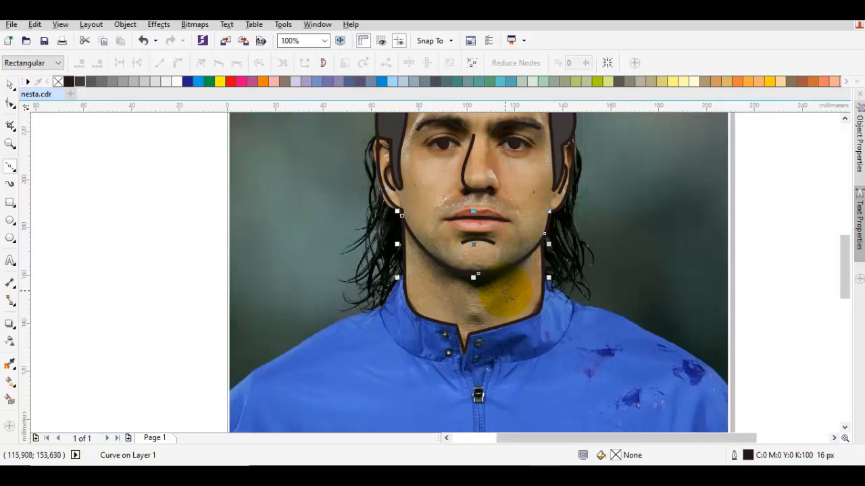
{"action": "left_click_drag", "start_coordinate": [500, 264], "coordinate": [482, 309]}
{"action": "key", "text": "space"}
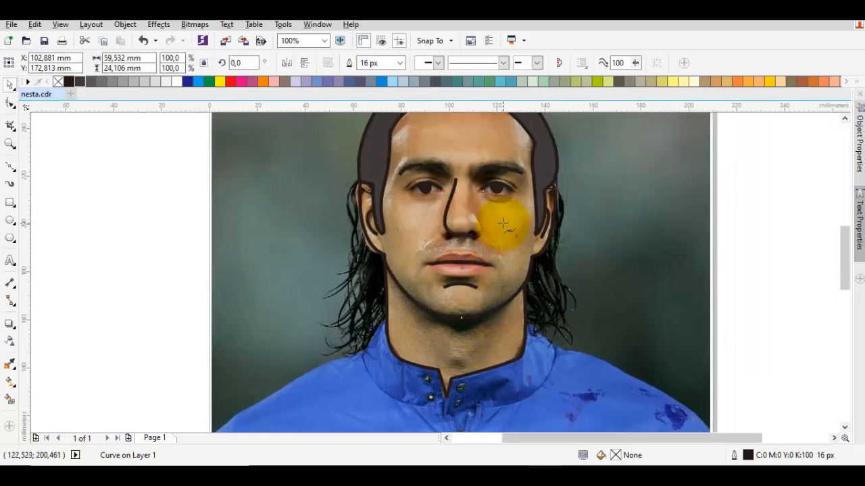
{"action": "key", "text": "ctrl+a"}
{"action": "left_click", "coordinate": [503, 224]}
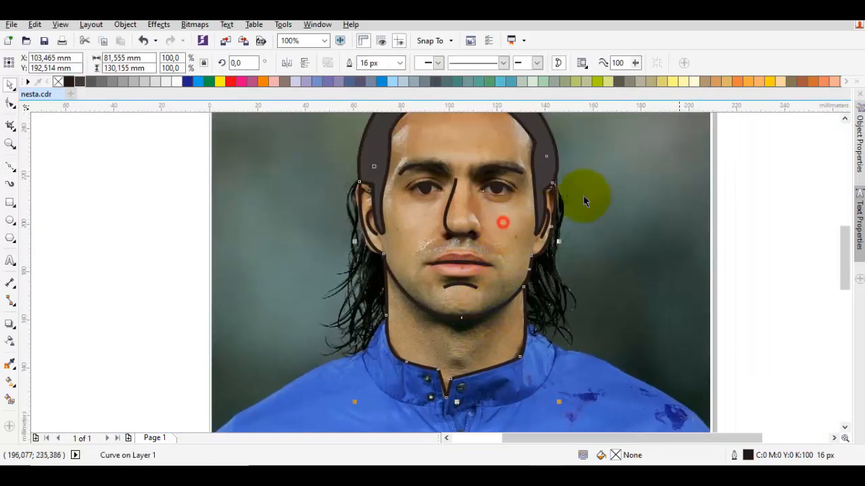
{"action": "left_click", "coordinate": [778, 84]}
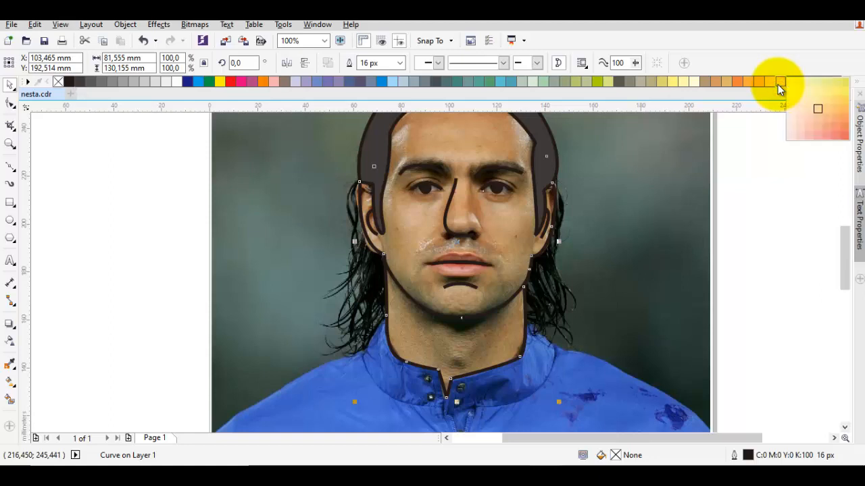
{"action": "left_click", "coordinate": [805, 119]}
{"action": "left_click", "coordinate": [787, 160]}
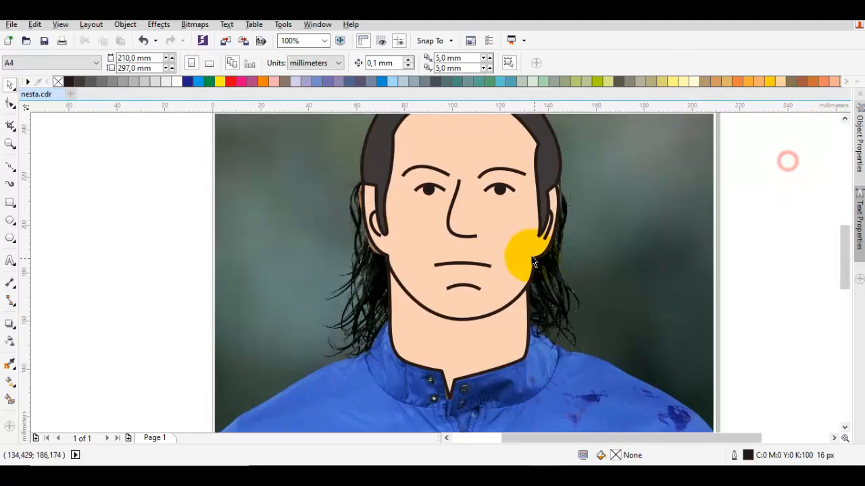
{"action": "left_click", "coordinate": [498, 247]}
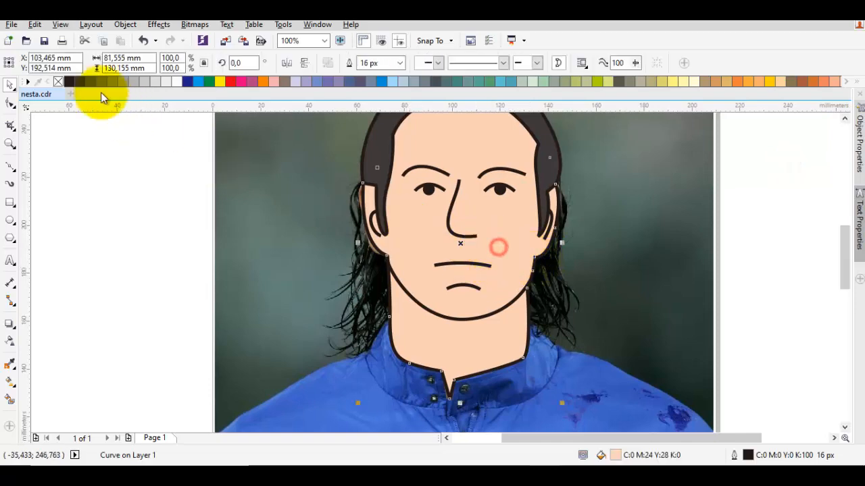
{"action": "left_click", "coordinate": [57, 82]}
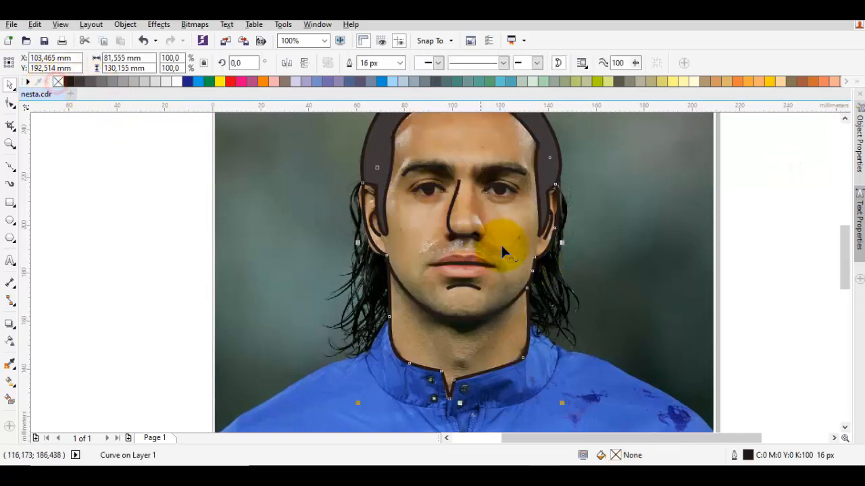
Shorten the mouth line at its end on the photo's left side and adjust its curvature, to about 21.7 mm wide and 1.3 mm high.
{"action": "scroll", "coordinate": [481, 265], "scroll_direction": "up", "scroll_amount": 1}
{"action": "double_click", "coordinate": [481, 265]}
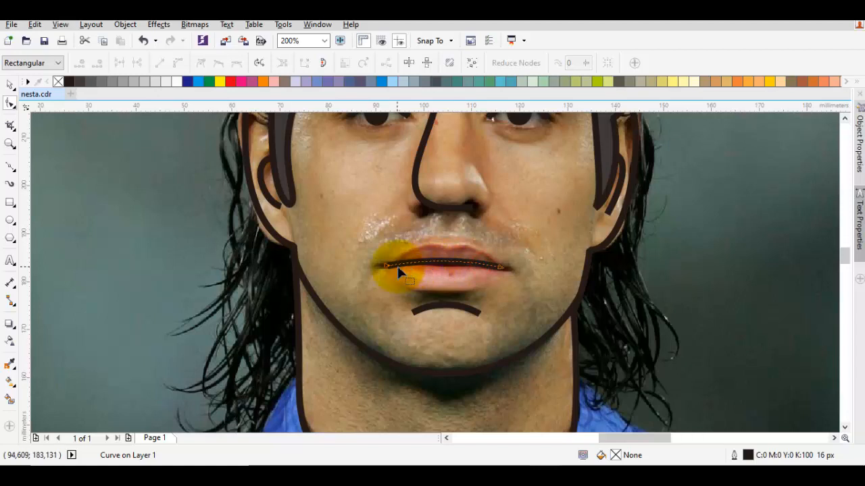
{"action": "scroll", "coordinate": [398, 267], "scroll_direction": "up", "scroll_amount": 1}
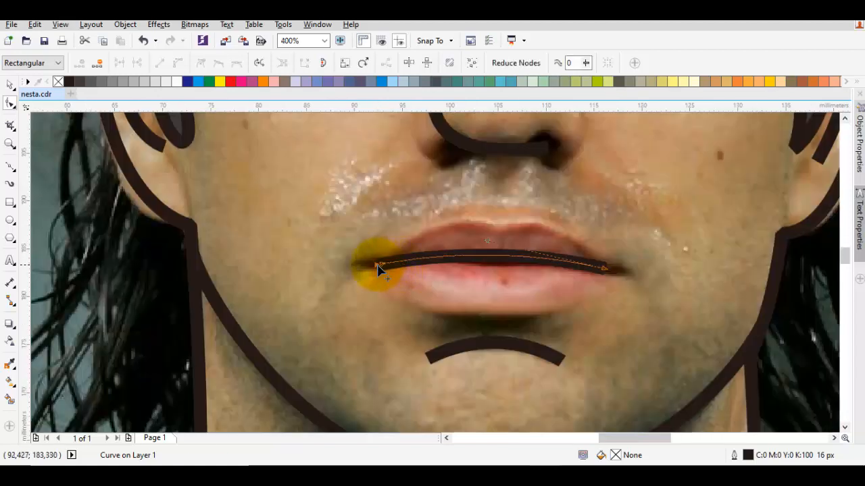
{"action": "left_click_drag", "start_coordinate": [377, 263], "coordinate": [397, 260]}
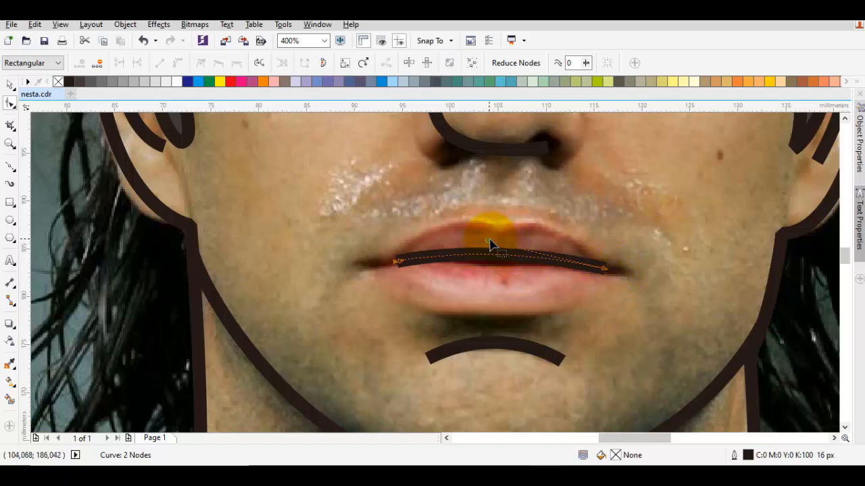
{"action": "left_click_drag", "start_coordinate": [490, 243], "coordinate": [509, 244]}
{"action": "key", "text": "space"}
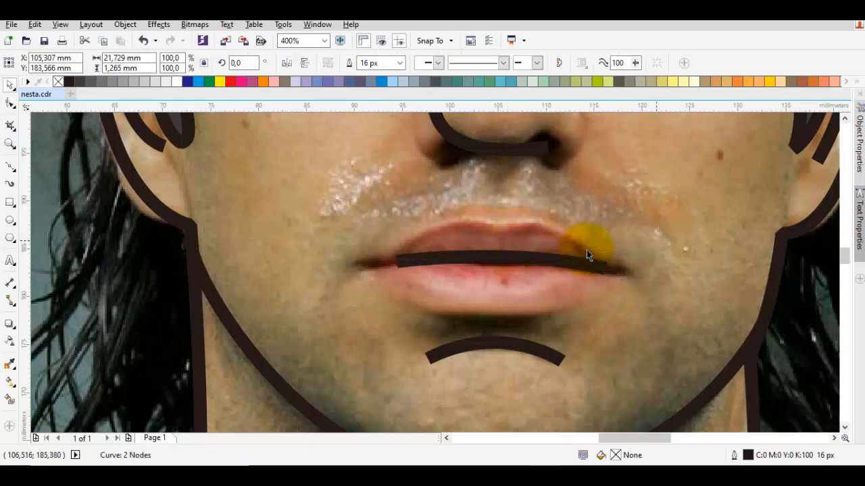
Fill the face shape with a pale orange skin tone and centre the photo on the page.
{"action": "left_click", "coordinate": [656, 244]}
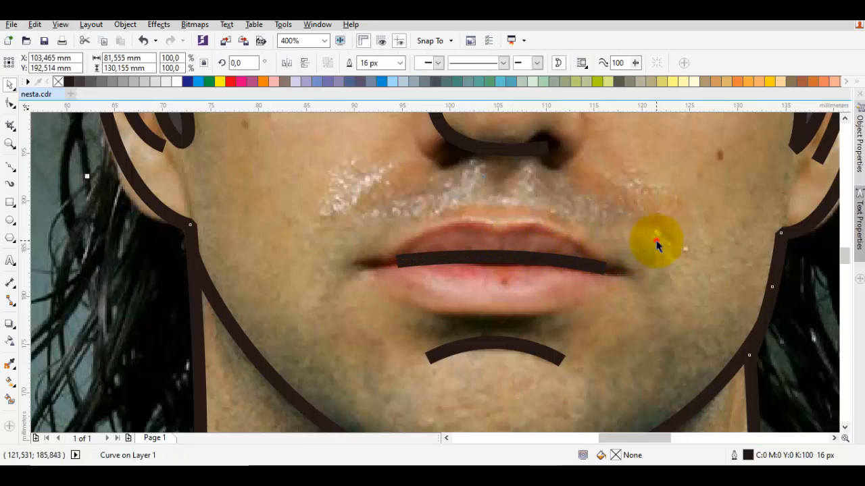
{"action": "left_click", "coordinate": [779, 81]}
{"action": "scroll", "coordinate": [689, 193], "scroll_direction": "down", "scroll_amount": 2}
{"action": "left_click", "coordinate": [731, 196]}
{"action": "left_click_drag", "start_coordinate": [731, 196], "coordinate": [547, 280]}
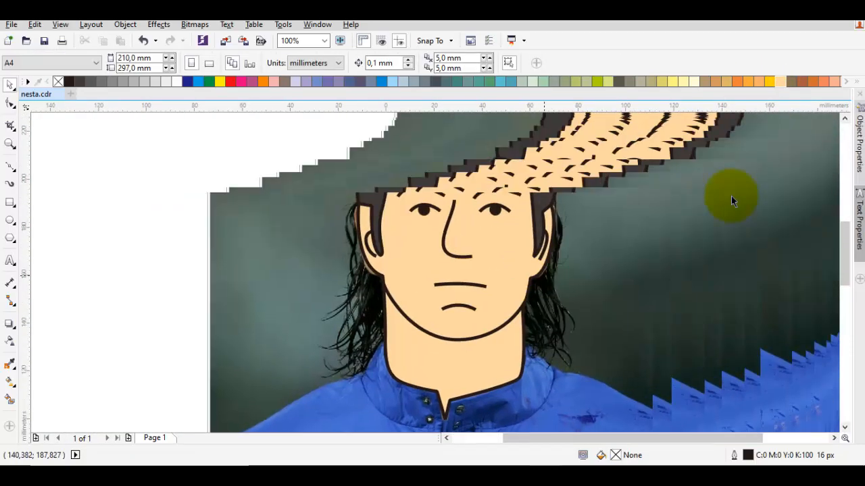
{"action": "left_click", "coordinate": [623, 265]}
{"action": "key", "text": "p"}
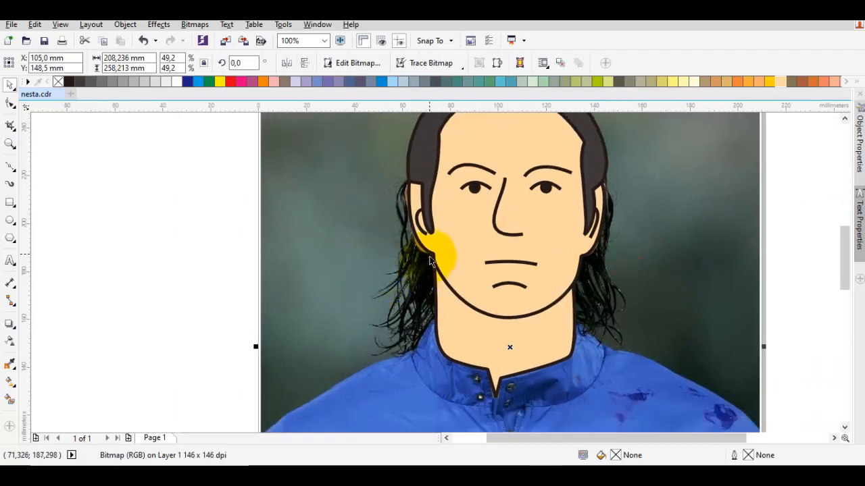
Start the long-hair outline beside the ear on the photo's left side, running down to the shoulder, up along the collar and into the neck.
{"action": "left_click_drag", "start_coordinate": [416, 301], "coordinate": [442, 257]}
{"action": "key", "text": "F5"}
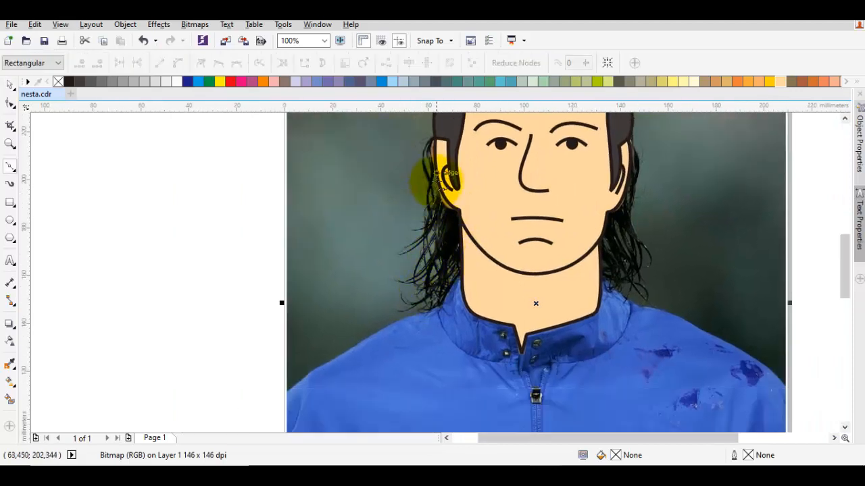
{"action": "left_click", "coordinate": [436, 152]}
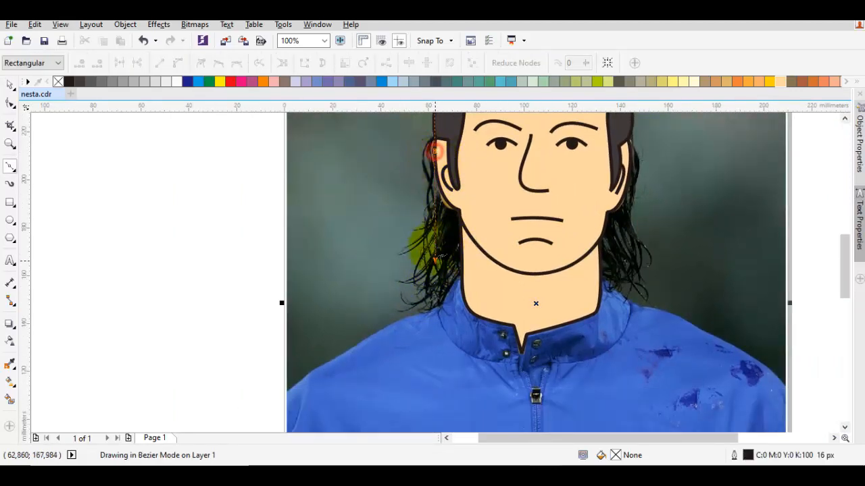
{"action": "left_click", "coordinate": [435, 278]}
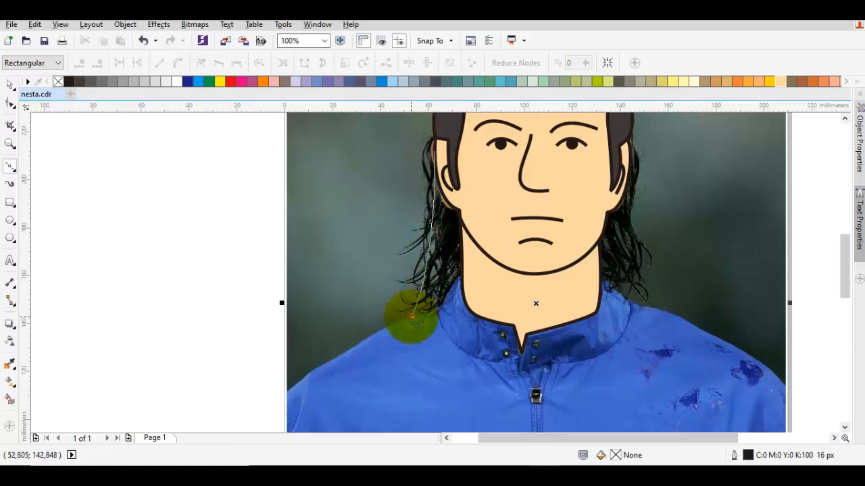
{"action": "left_click_drag", "start_coordinate": [410, 314], "coordinate": [437, 317]}
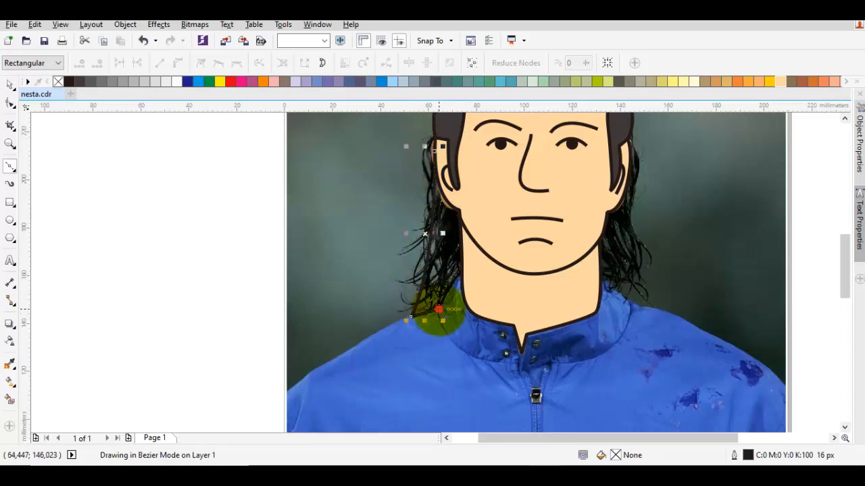
{"action": "left_click_drag", "start_coordinate": [473, 270], "coordinate": [522, 272]}
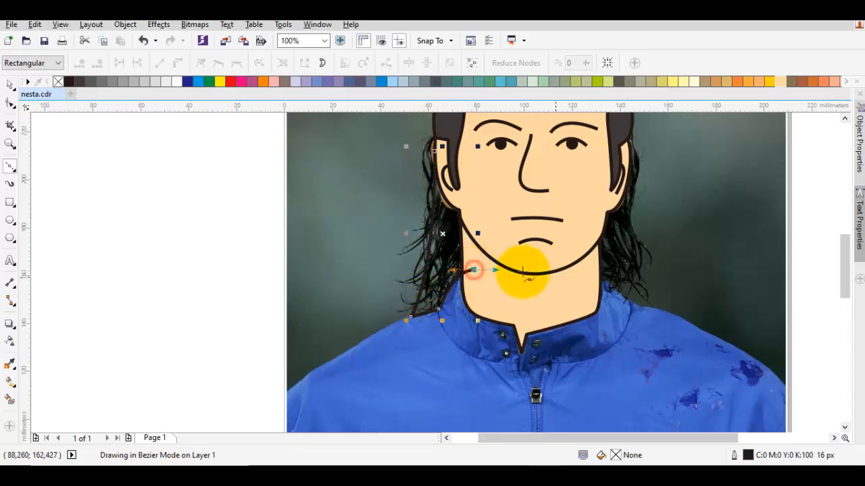
Continue the long-hair outline across the neck, down to the other shoulder and up to the ear, closing it about 92.9 mm wide and 76.6 mm high.
{"action": "left_click_drag", "start_coordinate": [597, 277], "coordinate": [620, 304]}
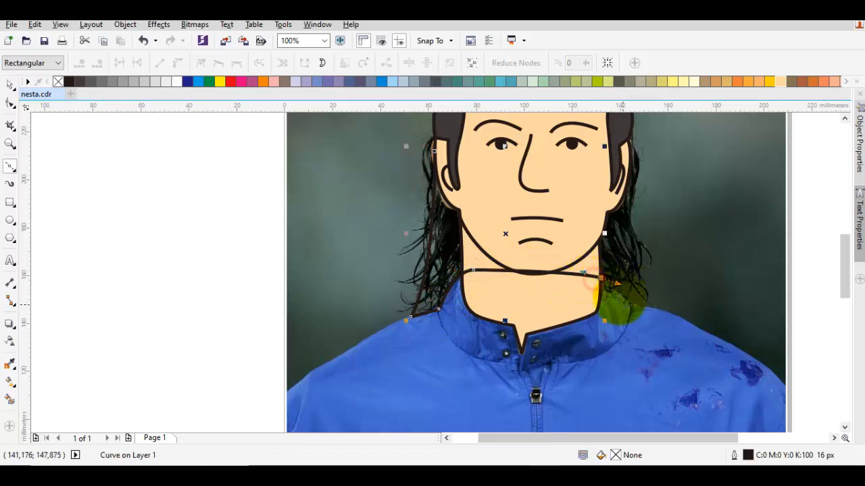
{"action": "left_click", "coordinate": [631, 307]}
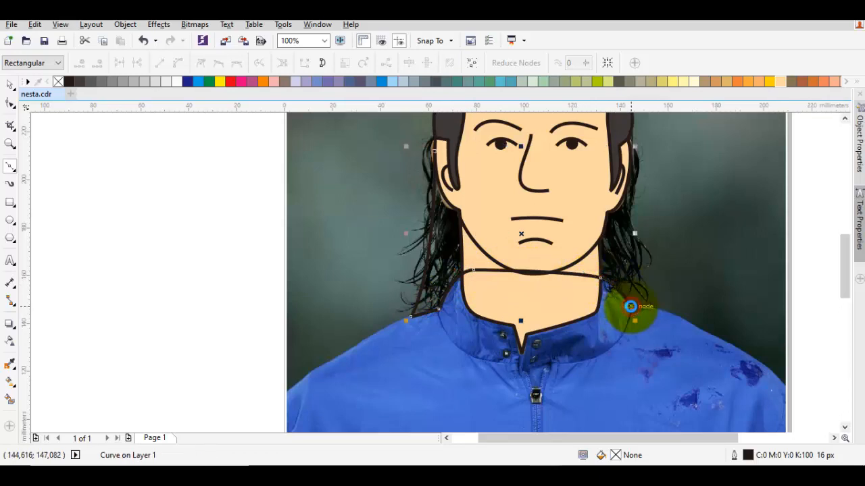
{"action": "left_click_drag", "start_coordinate": [643, 240], "coordinate": [629, 288]}
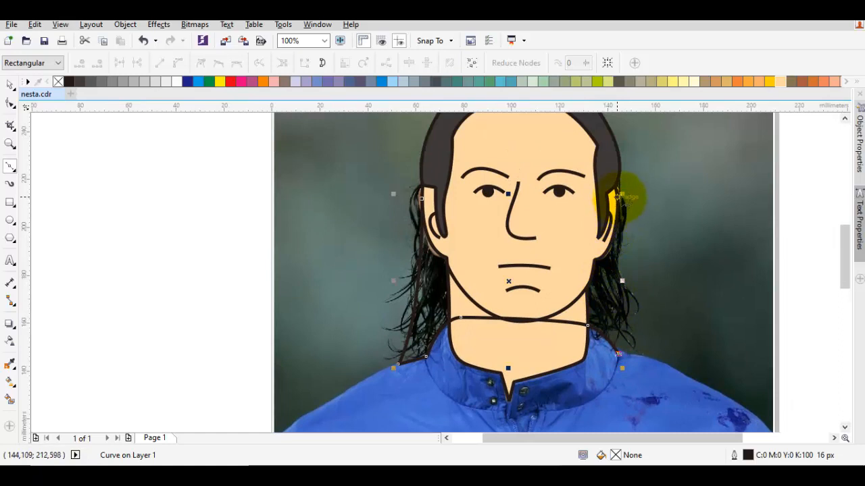
{"action": "left_click_drag", "start_coordinate": [616, 196], "coordinate": [608, 160]}
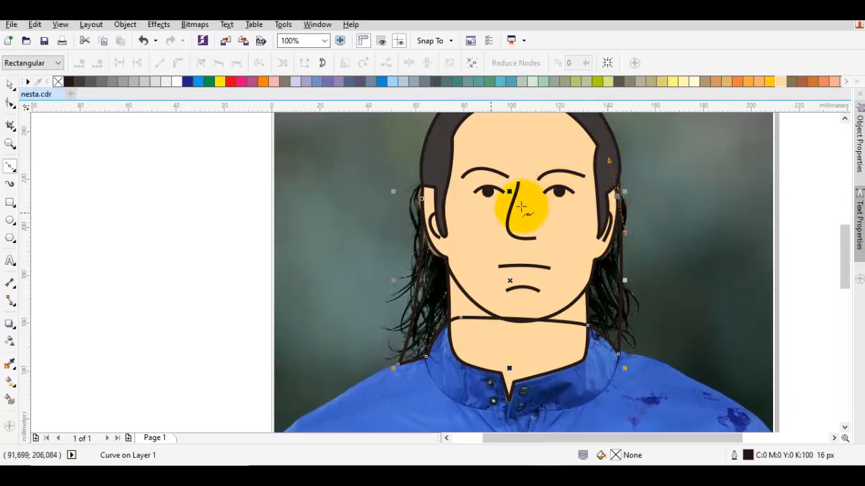
{"action": "left_click_drag", "start_coordinate": [425, 199], "coordinate": [425, 197]}
Order the long-hair shape directly in front of the photo so that it sits behind the face.
{"action": "right_click", "coordinate": [473, 211]}
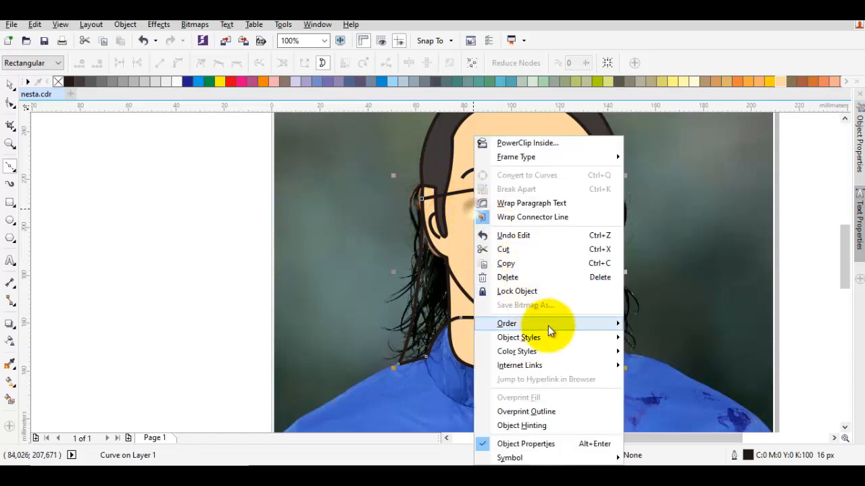
{"action": "mouse_move", "coordinate": [548, 325]}
{"action": "left_click", "coordinate": [666, 417]}
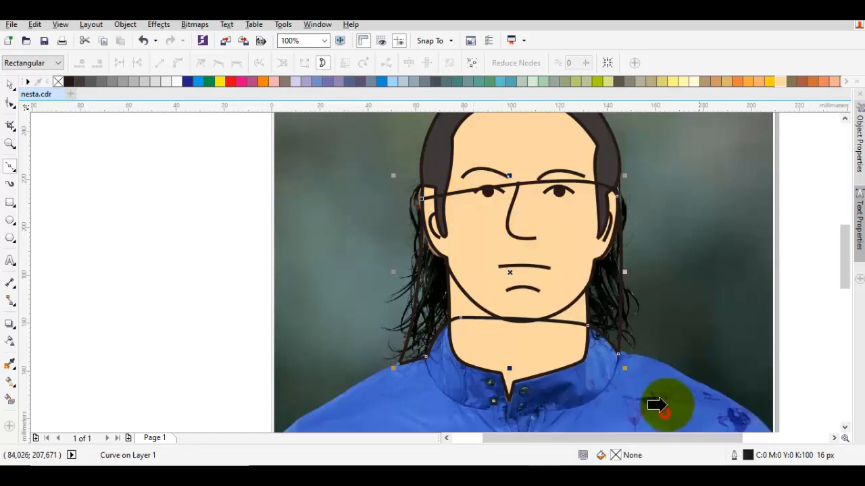
{"action": "left_click", "coordinate": [698, 290]}
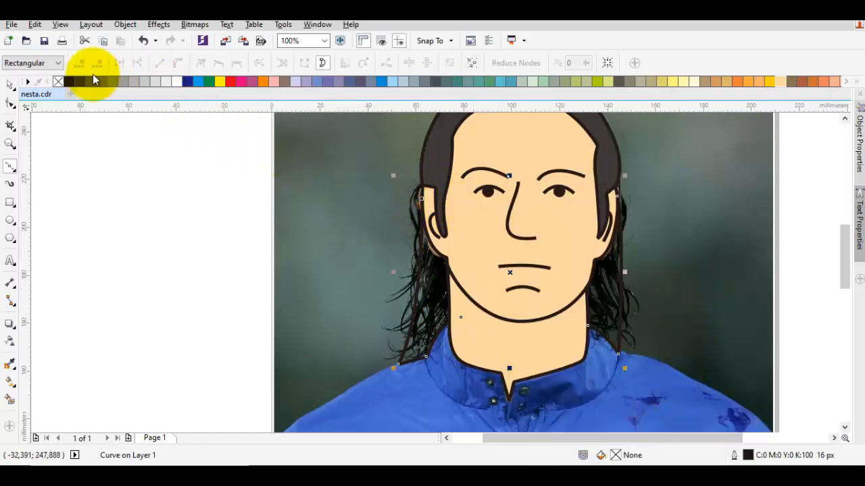
Fill the long-hair shape with 90% black (C:0 M:0 Y:0 K:90) and deselect it.
{"action": "left_click", "coordinate": [81, 82]}
{"action": "key", "text": "space"}
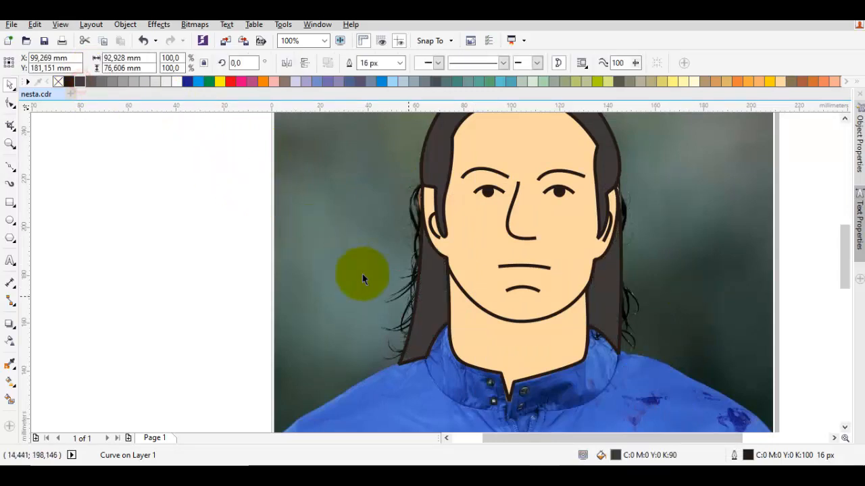
{"action": "key", "text": "Escape"}
Start the jacket outline with the Bezier tool at the photo's left edge, running up the shoulder and across the neck below the chin.
{"action": "scroll", "coordinate": [421, 309], "scroll_direction": "down", "scroll_amount": 1}
{"action": "mouse_move", "coordinate": [433, 314]}
{"action": "left_mouse_down"}
{"action": "mouse_move", "coordinate": [428, 307]}
{"action": "mouse_move", "coordinate": [393, 340]}
{"action": "left_mouse_up"}
{"action": "scroll", "coordinate": [332, 347], "scroll_direction": "up", "scroll_amount": 1}
{"action": "key", "text": "space"}
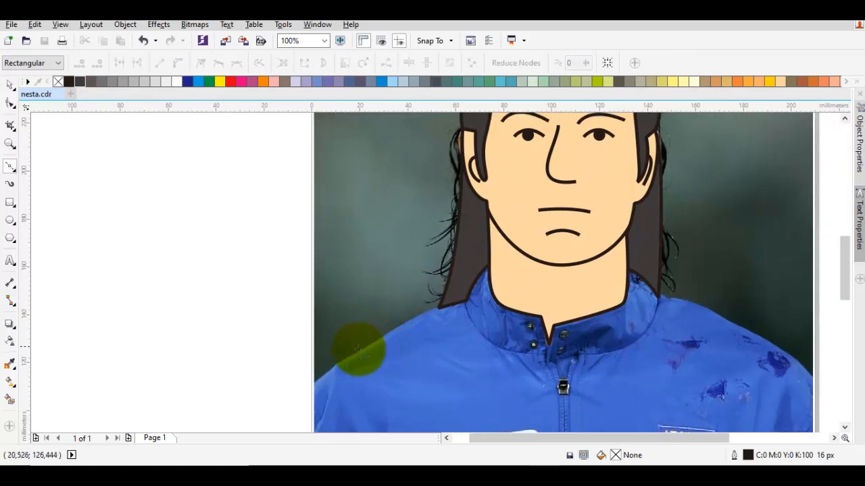
{"action": "left_click_drag", "start_coordinate": [312, 388], "coordinate": [445, 301]}
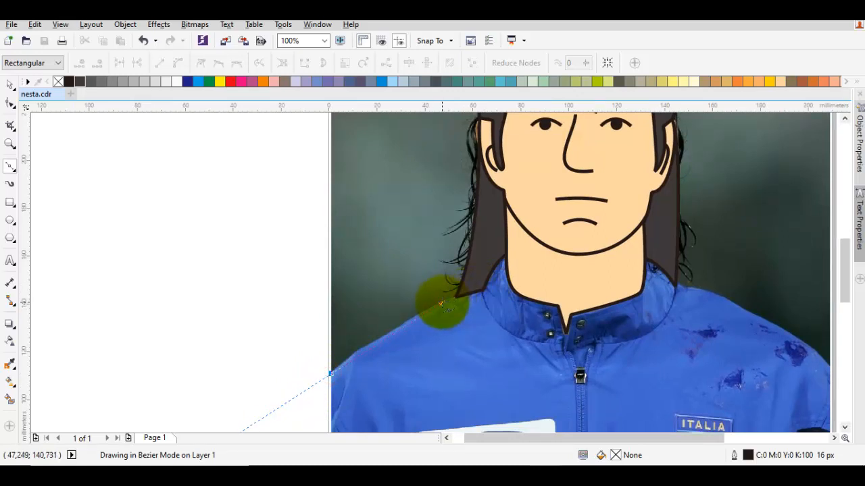
{"action": "left_click", "coordinate": [458, 297]}
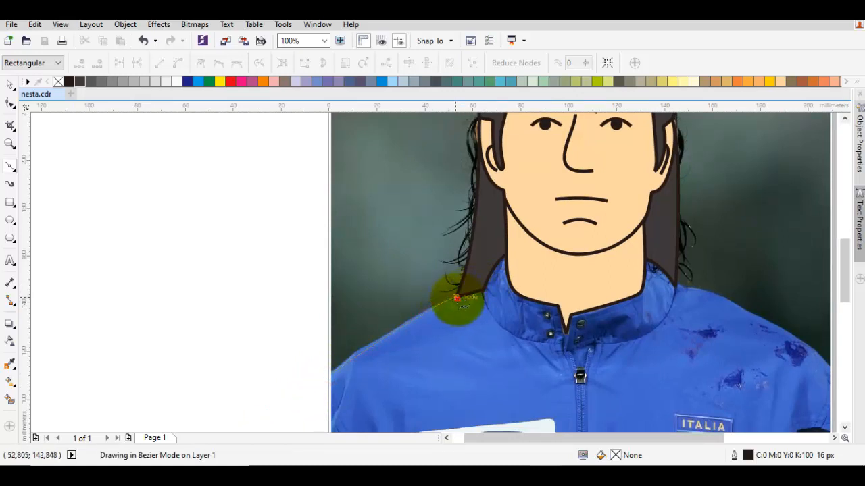
{"action": "left_click_drag", "start_coordinate": [530, 242], "coordinate": [554, 255]}
{"action": "left_click", "coordinate": [626, 223]}
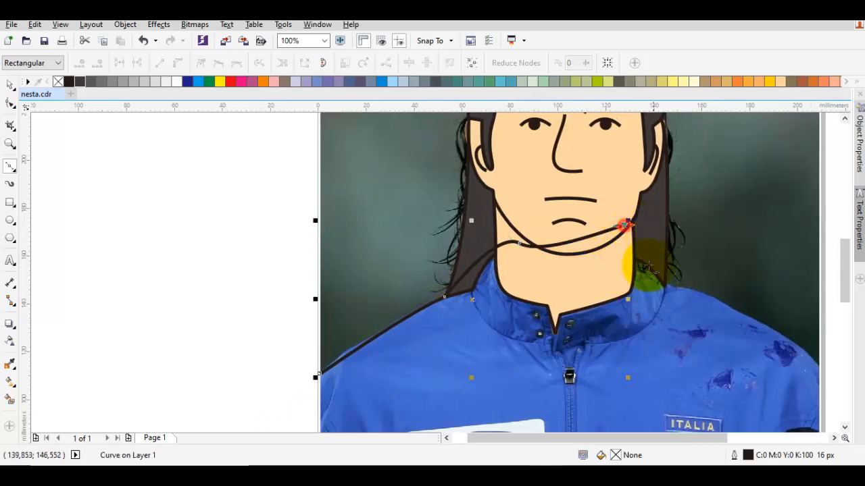
Continue the jacket outline from the neck through the long hair and down the other shoulder to the photo's right edge.
{"action": "left_click_drag", "start_coordinate": [664, 289], "coordinate": [659, 289]}
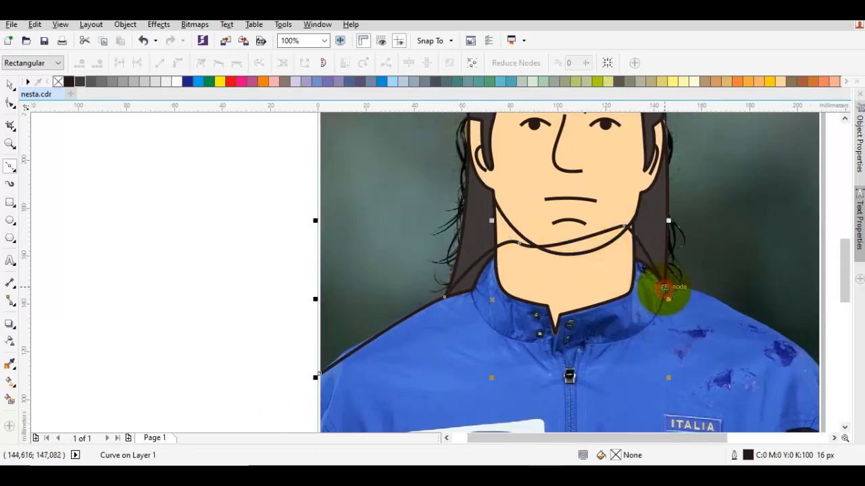
{"action": "left_click_drag", "start_coordinate": [645, 230], "coordinate": [642, 225]}
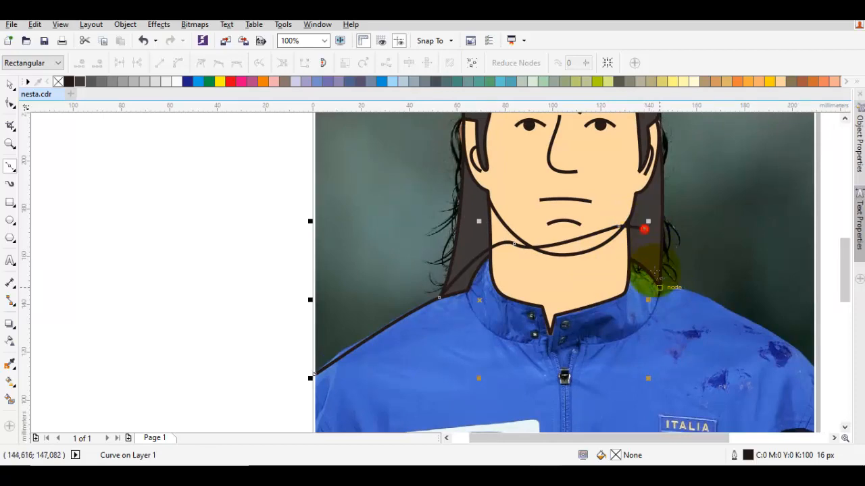
{"action": "left_click_drag", "start_coordinate": [661, 290], "coordinate": [690, 298]}
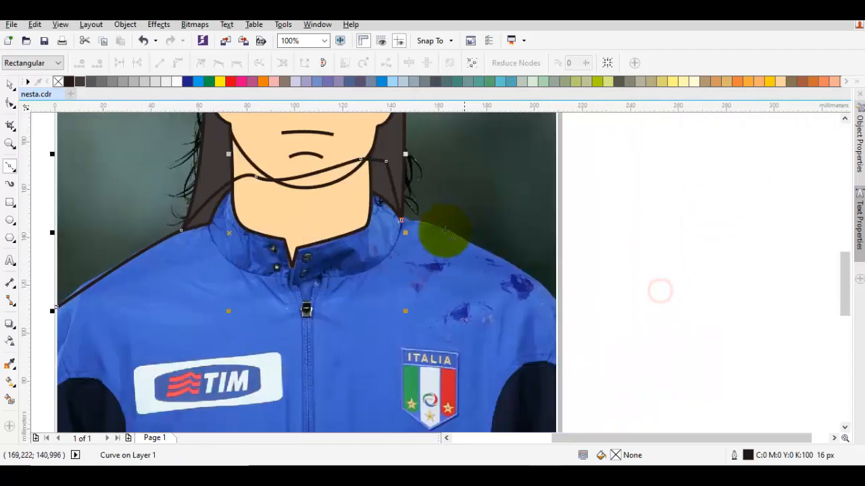
{"action": "left_click_drag", "start_coordinate": [474, 248], "coordinate": [528, 273]}
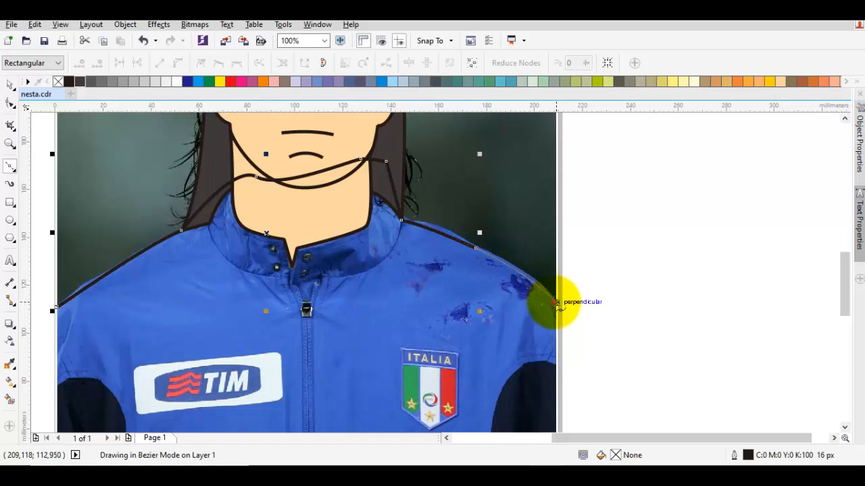
{"action": "left_click", "coordinate": [555, 303]}
Close the jacket outline along the photo's right, bottom and left edges, making it about 208.2 mm wide and 153.4 mm high.
{"action": "left_click_drag", "start_coordinate": [529, 389], "coordinate": [573, 262]}
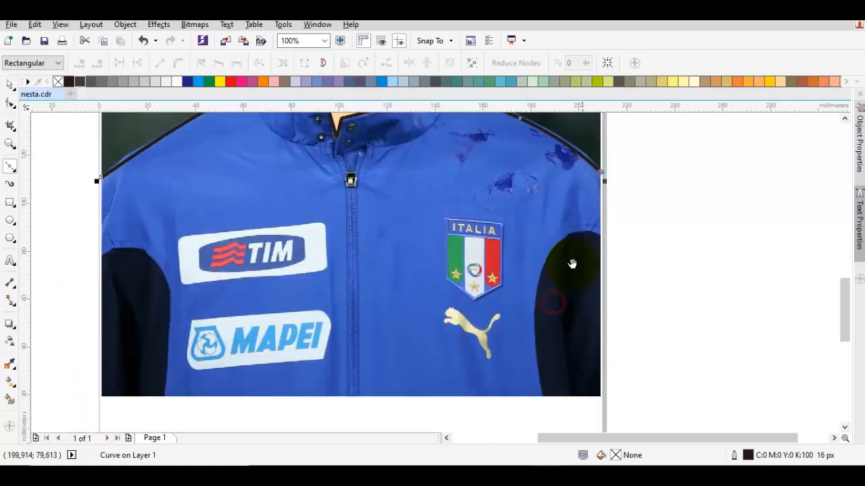
{"action": "left_click", "coordinate": [600, 397]}
{"action": "left_click_drag", "start_coordinate": [244, 374], "coordinate": [396, 369]}
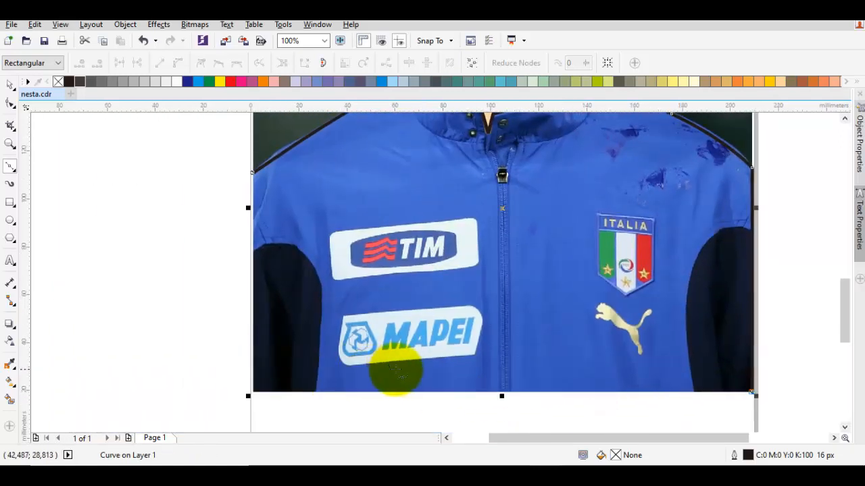
{"action": "left_click", "coordinate": [249, 392]}
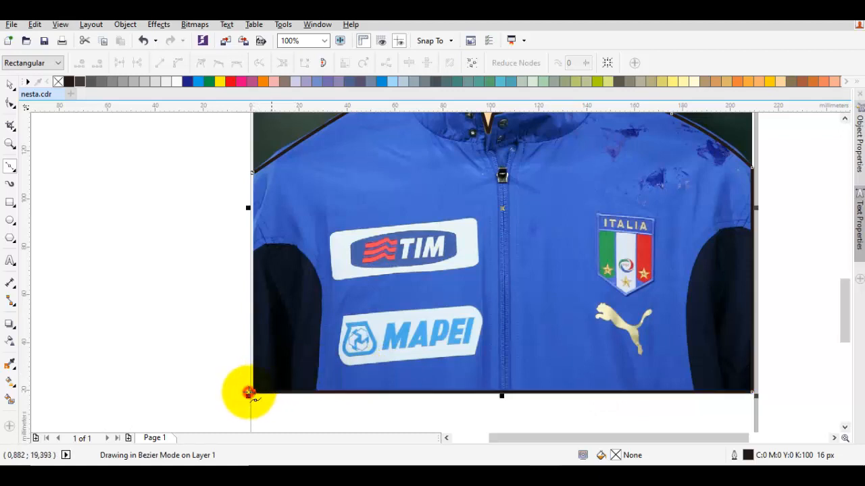
{"action": "left_click", "coordinate": [251, 173]}
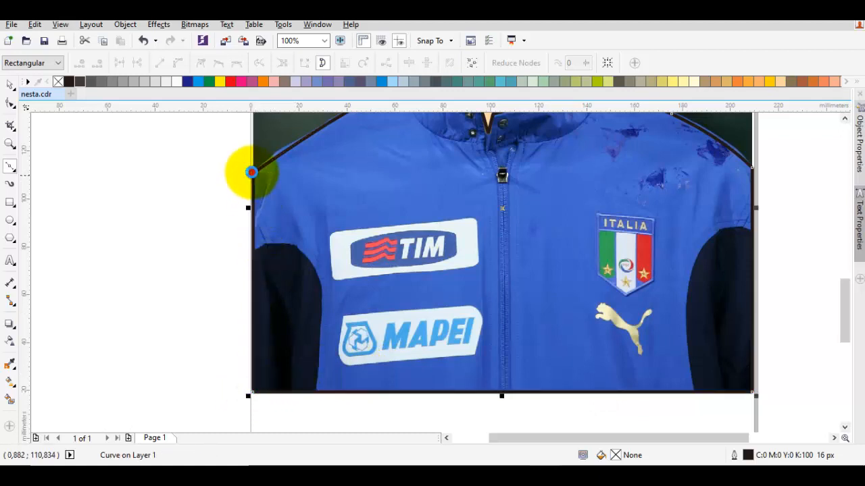
Order the jacket shape directly in front of the photo so that it sits behind the neck and hair.
{"action": "key", "text": "space"}
{"action": "right_click", "coordinate": [316, 170]}
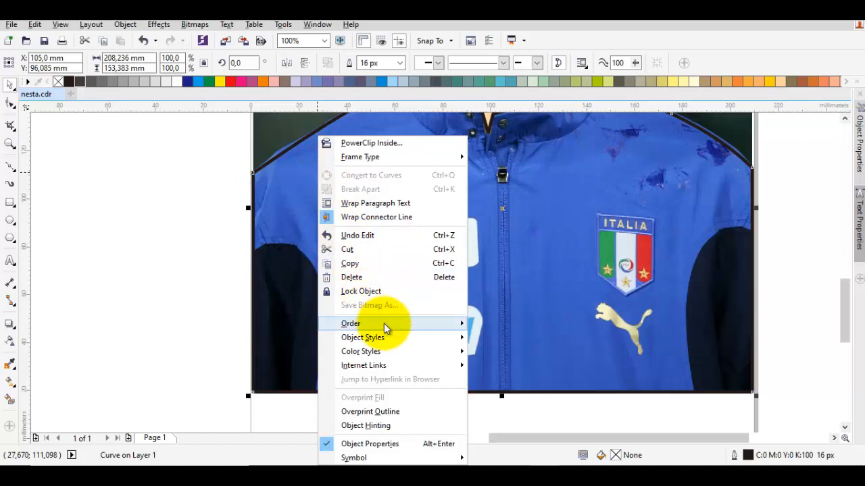
{"action": "mouse_move", "coordinate": [442, 323]}
{"action": "left_click", "coordinate": [477, 415]}
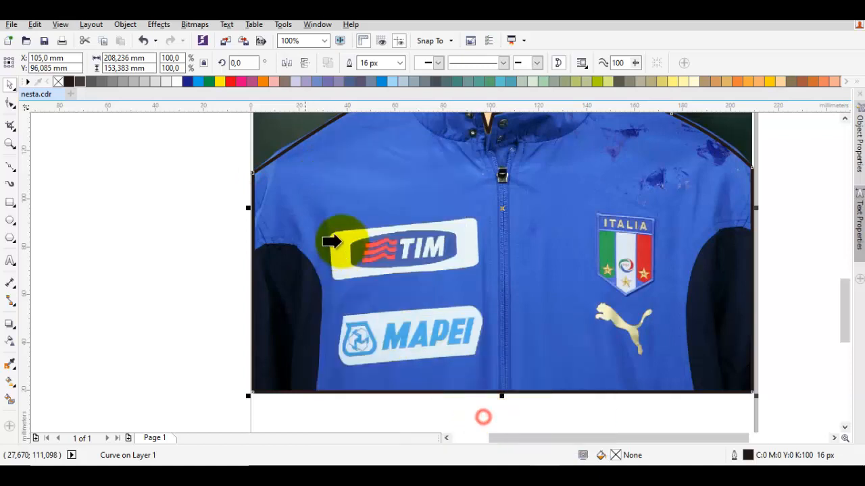
{"action": "left_click_drag", "start_coordinate": [372, 165], "coordinate": [369, 174]}
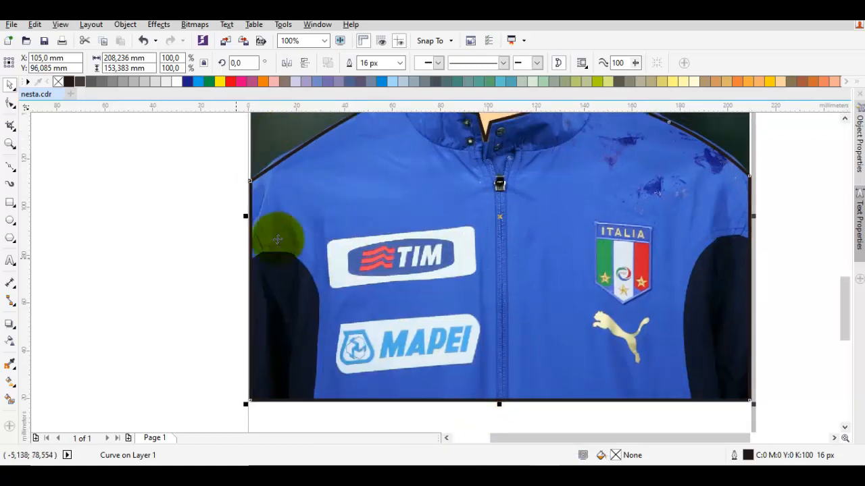
Start a Pen tool outline over the dark sleeve on the photo's left, down past the hem, across, and up around the other sleeve.
{"action": "key", "text": "p"}
{"action": "left_click", "coordinate": [230, 270]}
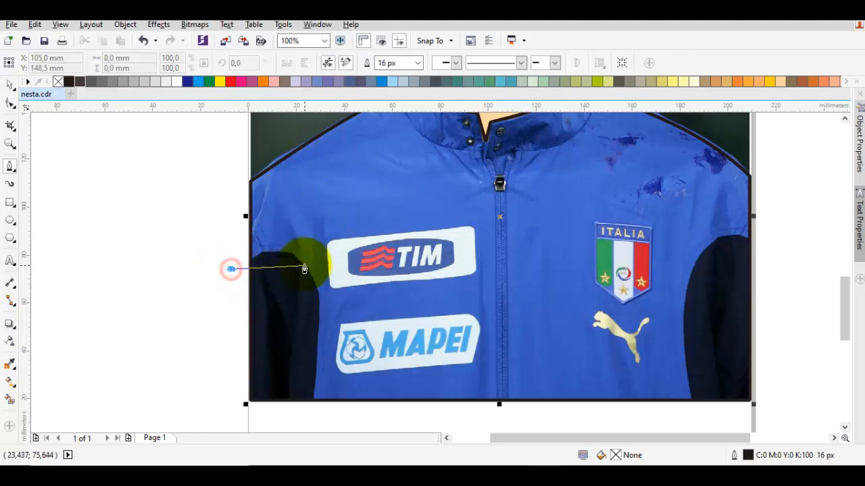
{"action": "left_click_drag", "start_coordinate": [304, 272], "coordinate": [322, 285]}
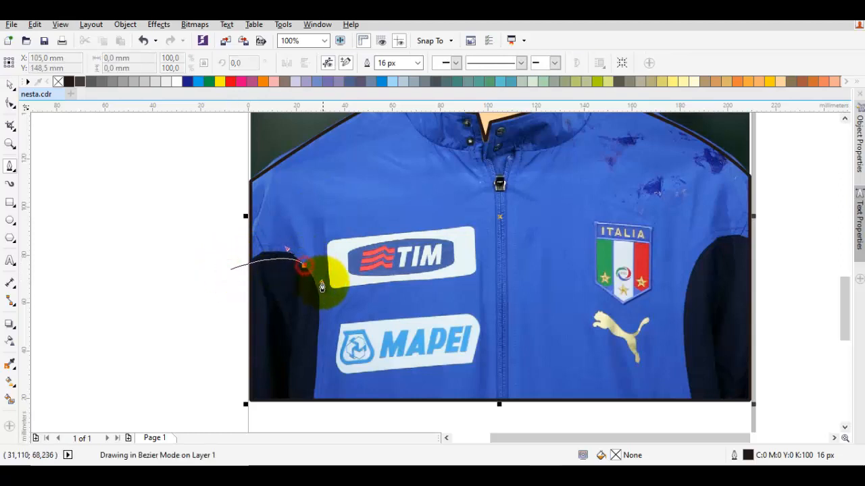
{"action": "left_click", "coordinate": [315, 420]}
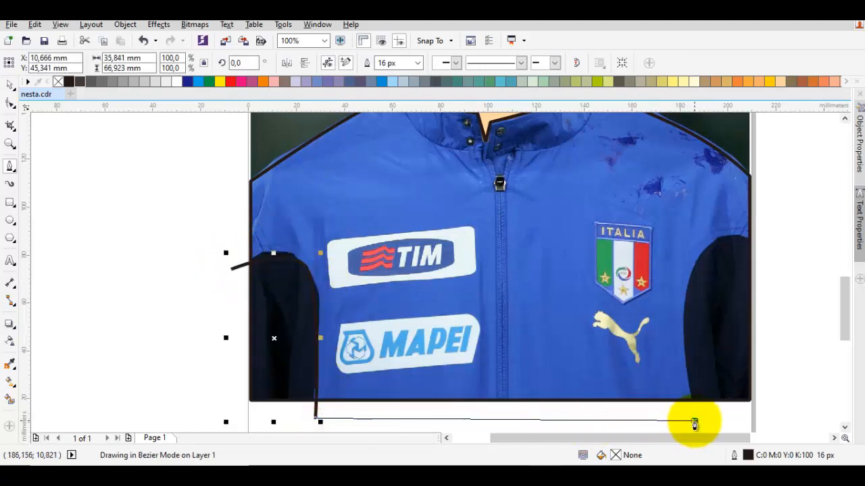
{"action": "left_click_drag", "start_coordinate": [695, 422], "coordinate": [724, 216]}
{"action": "left_click", "coordinate": [781, 250]}
Loop the sleeve outline around below the page and close it, about 275.5 mm wide and 108.2 mm high.
{"action": "scroll", "coordinate": [769, 296], "scroll_direction": "down", "scroll_amount": 1}
{"action": "scroll", "coordinate": [768, 295], "scroll_direction": "down", "scroll_amount": 2}
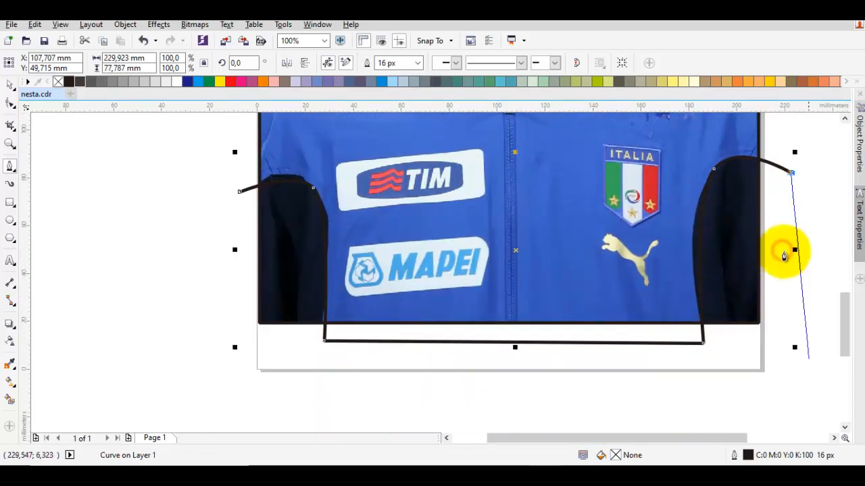
{"action": "left_click_drag", "start_coordinate": [805, 374], "coordinate": [754, 413]}
{"action": "left_click_drag", "start_coordinate": [541, 403], "coordinate": [245, 376]}
{"action": "left_click_drag", "start_coordinate": [167, 365], "coordinate": [156, 297]}
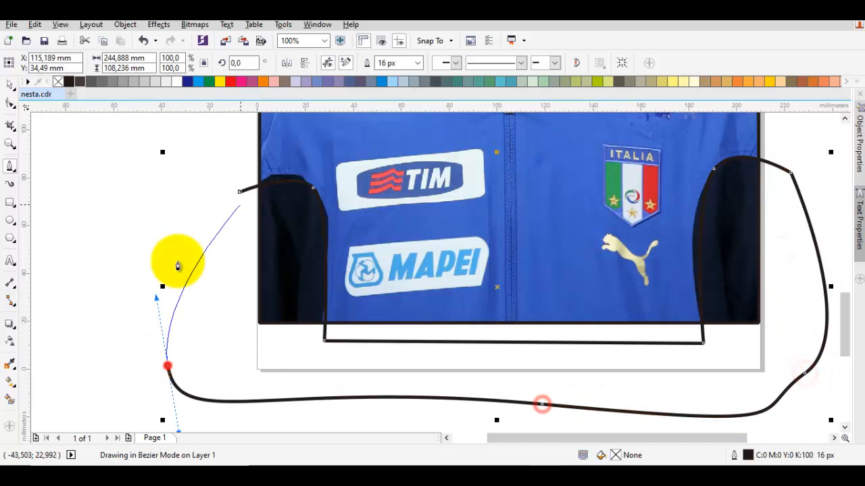
{"action": "left_click", "coordinate": [238, 193]}
Intersect the looped outline with the jacket shape to create the sleeve panels, and delete the looped outline.
{"action": "key", "text": "space"}
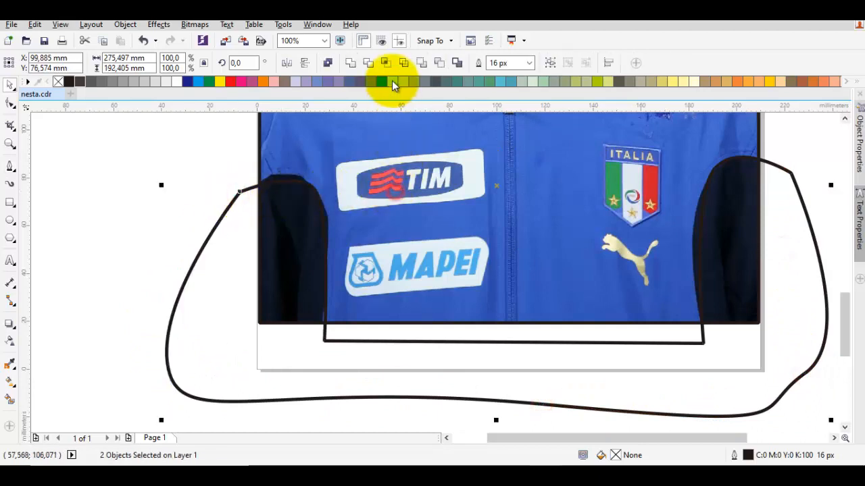
{"action": "left_click", "coordinate": [393, 62]}
{"action": "right_click", "coordinate": [213, 286]}
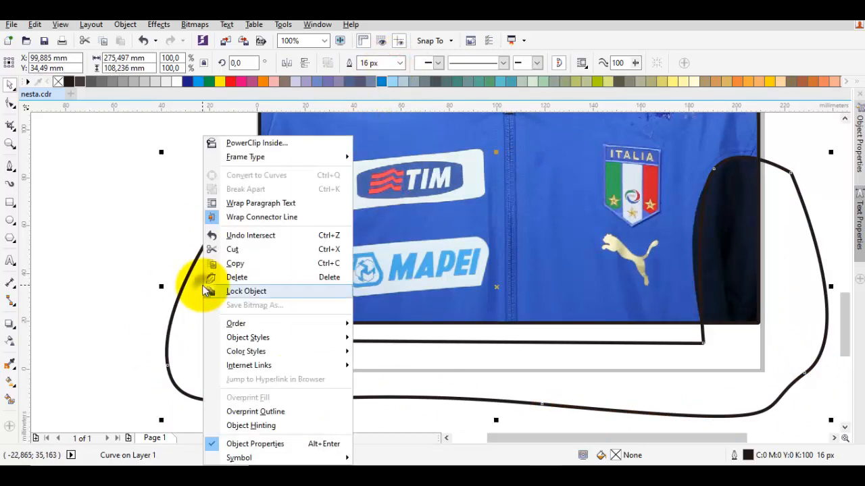
{"action": "left_click", "coordinate": [238, 277]}
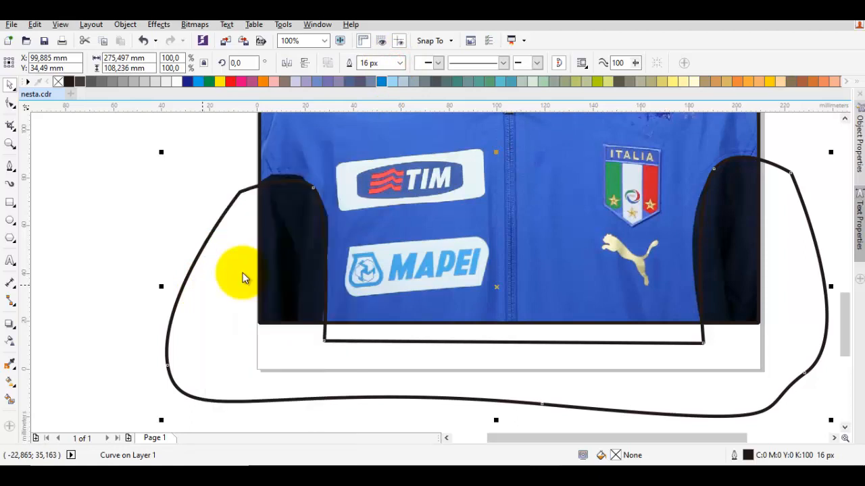
Draw two curved fold lines inside the dark sleeve on the photo's left, the second about 5.6 mm wide and 37.9 mm high.
{"action": "left_click_drag", "start_coordinate": [319, 234], "coordinate": [362, 266]}
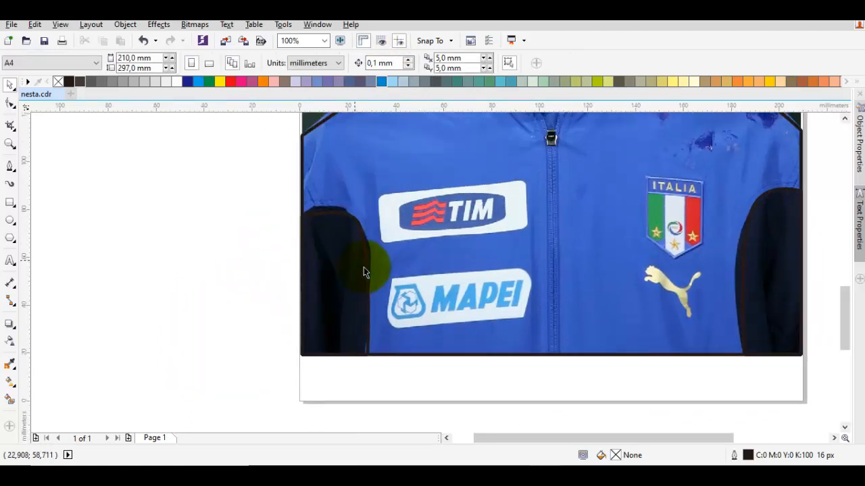
{"action": "left_click", "coordinate": [344, 260]}
{"action": "left_click", "coordinate": [328, 354]}
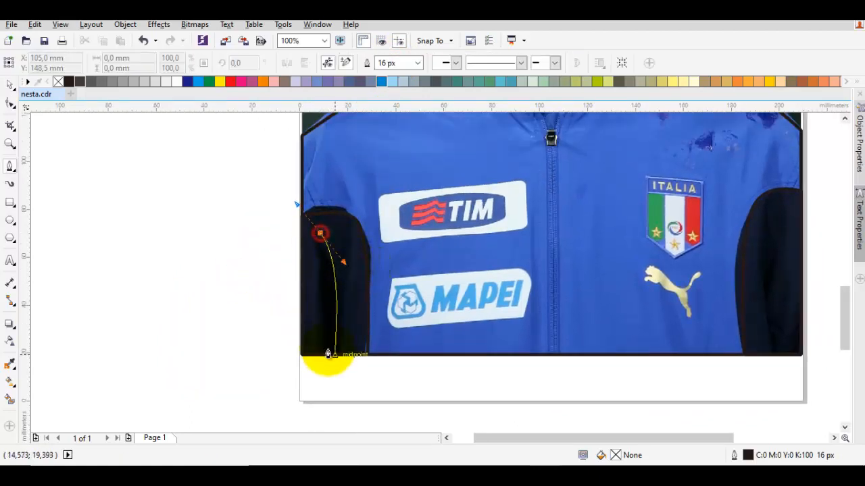
{"action": "double_click", "coordinate": [335, 358]}
{"action": "left_click_drag", "start_coordinate": [349, 241], "coordinate": [347, 272]}
{"action": "double_click", "coordinate": [335, 334]}
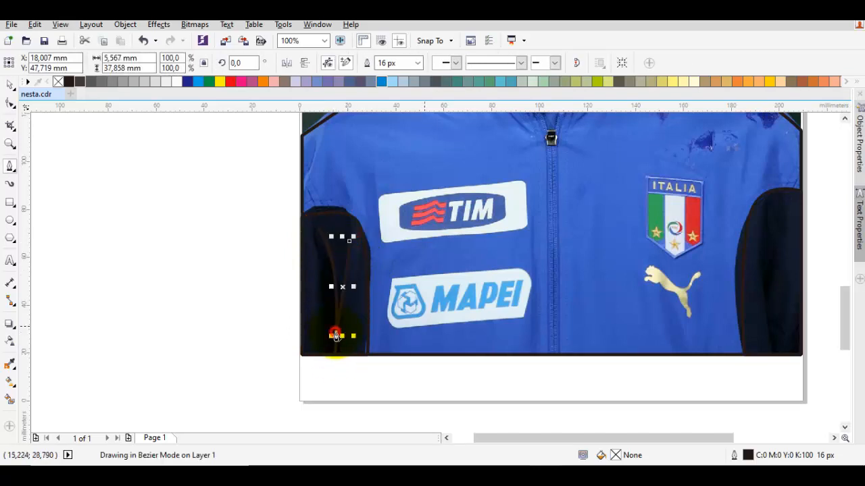
Draw two converging fold lines inside the dark sleeve on the photo's right side.
{"action": "left_click_drag", "start_coordinate": [758, 352], "coordinate": [376, 304]}
{"action": "left_click", "coordinate": [404, 188]}
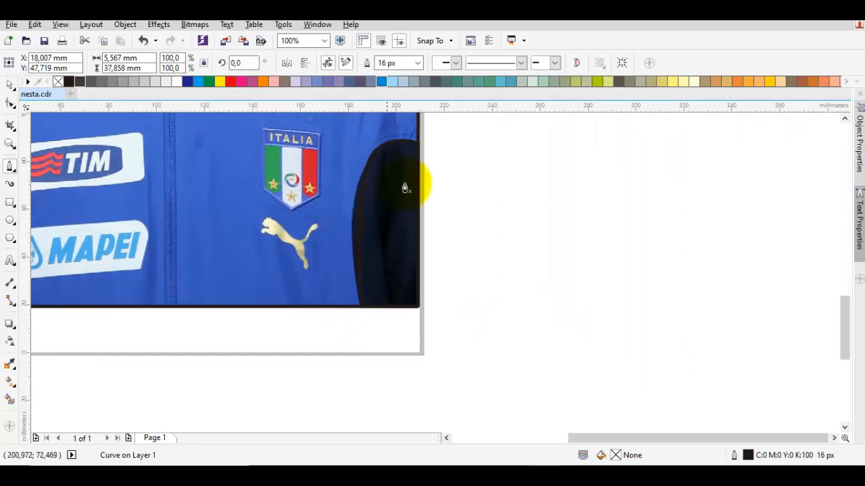
{"action": "left_click_drag", "start_coordinate": [376, 176], "coordinate": [379, 237]}
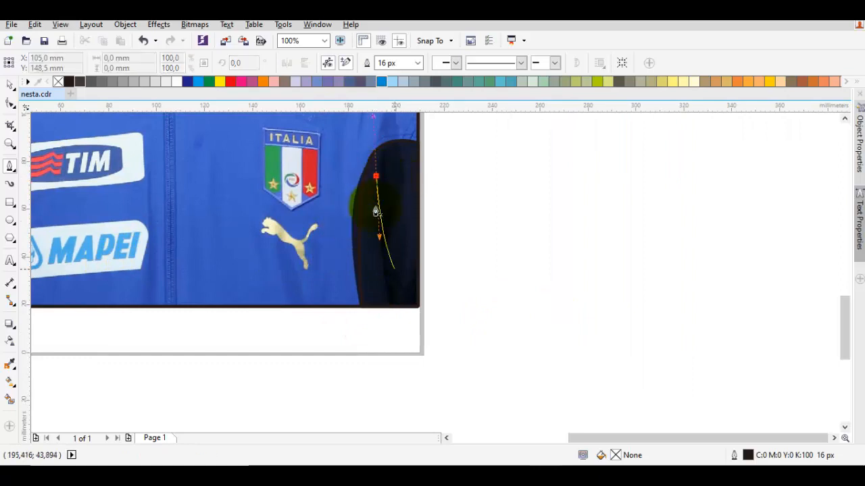
{"action": "double_click", "coordinate": [390, 307]}
{"action": "left_click_drag", "start_coordinate": [401, 187], "coordinate": [396, 218]}
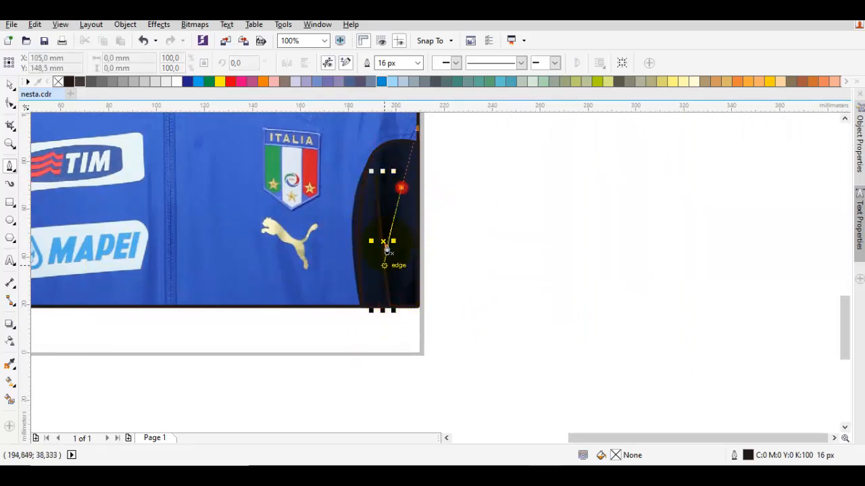
{"action": "left_click", "coordinate": [387, 284]}
Fill the intersected sleeve panels with 90% black and deselect them.
{"action": "key", "text": "space"}
{"action": "left_click", "coordinate": [376, 272]}
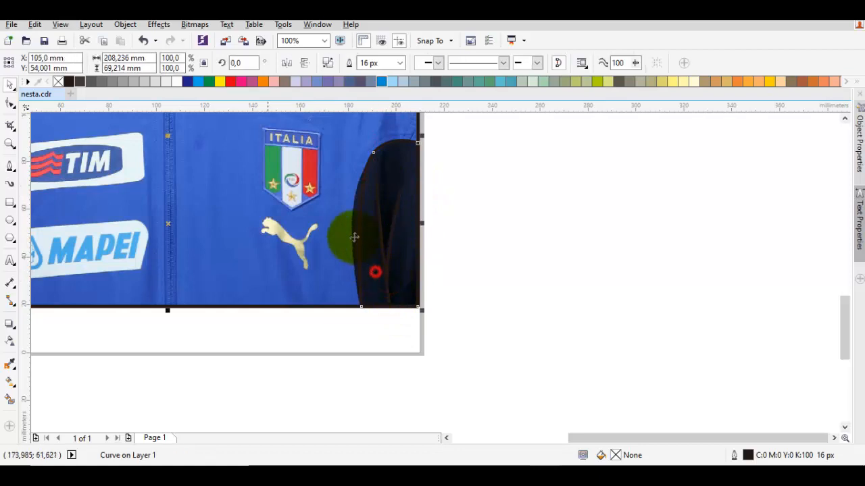
{"action": "left_click", "coordinate": [82, 84]}
{"action": "left_click_drag", "start_coordinate": [273, 182], "coordinate": [474, 249]}
{"action": "left_click", "coordinate": [703, 278]}
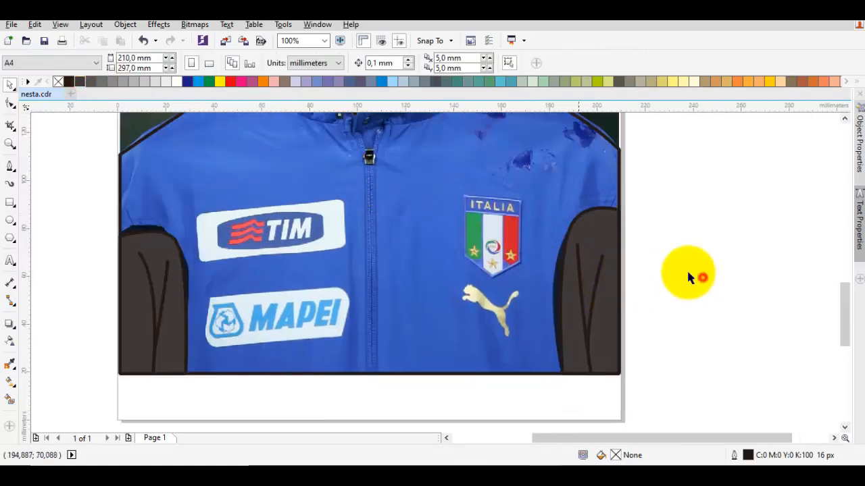
Draw a fold line from the chest down the inner edge of the photo's right sleeve to the hem, about 90.1 mm high.
{"action": "left_click_drag", "start_coordinate": [587, 214], "coordinate": [566, 274]}
{"action": "key", "text": "space"}
{"action": "left_click_drag", "start_coordinate": [545, 217], "coordinate": [525, 338]}
{"action": "left_click_drag", "start_coordinate": [535, 405], "coordinate": [521, 321]}
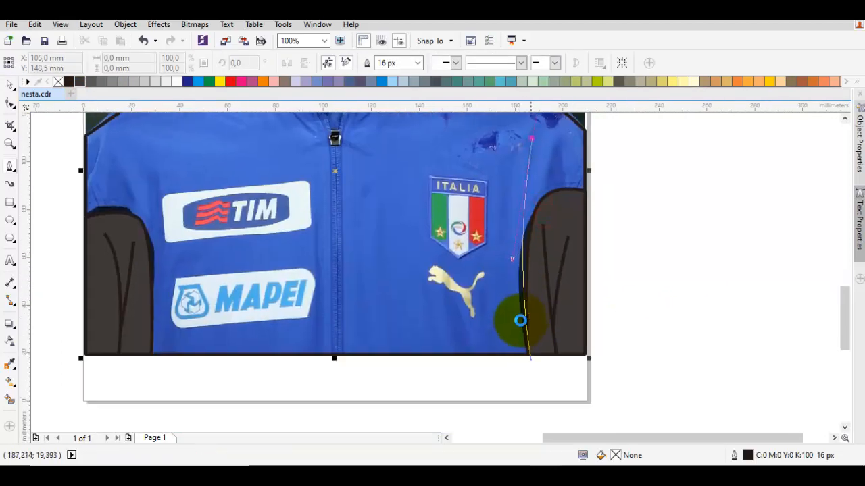
{"action": "double_click", "coordinate": [528, 355]}
Draw a shorter curved fold line between the ITALIA badge and the sleeve on the photo's right side.
{"action": "left_click_drag", "start_coordinate": [457, 249], "coordinate": [467, 265]}
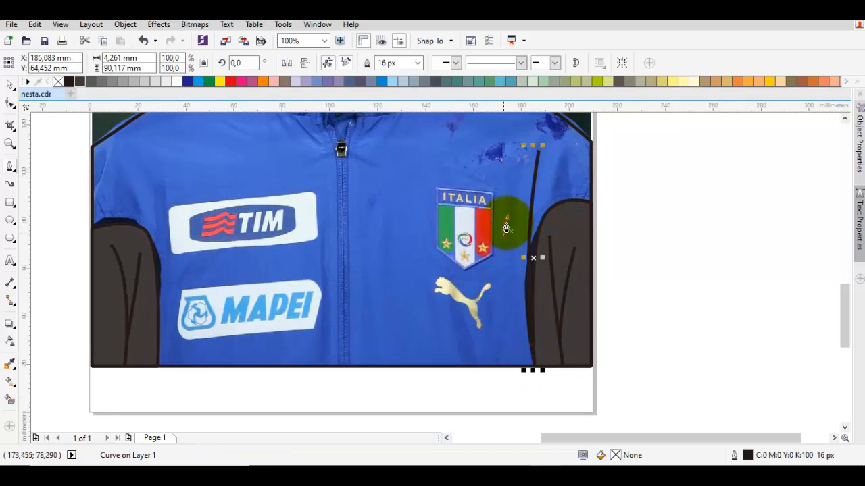
{"action": "left_click_drag", "start_coordinate": [505, 225], "coordinate": [503, 260]}
{"action": "double_click", "coordinate": [514, 317]}
{"action": "key", "text": "space"}
Draw a fold line from beside the TIM logo down along the inner edge of the sleeve on the photo's left.
{"action": "mouse_move", "coordinate": [204, 253]}
{"action": "left_mouse_down"}
{"action": "mouse_move", "coordinate": [339, 280]}
{"action": "mouse_move", "coordinate": [396, 277]}
{"action": "left_mouse_up"}
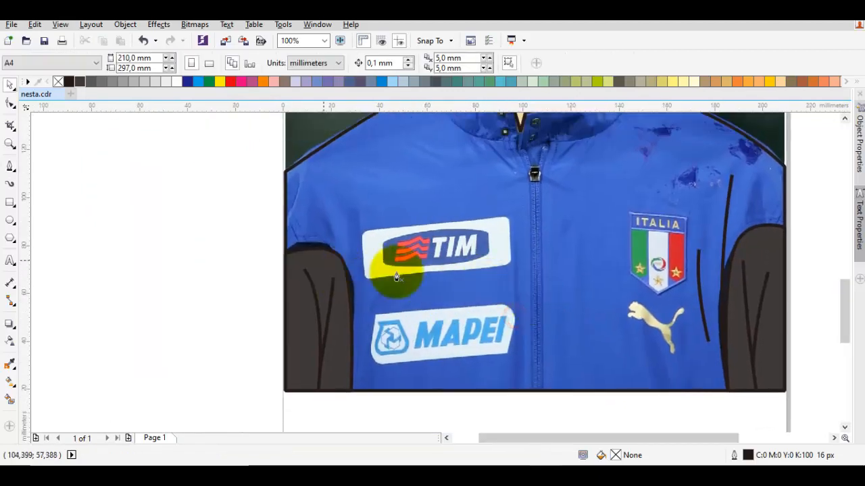
{"action": "key", "text": "space"}
{"action": "left_click_drag", "start_coordinate": [348, 199], "coordinate": [349, 360]}
{"action": "key", "text": "space"}
{"action": "key", "text": "space"}
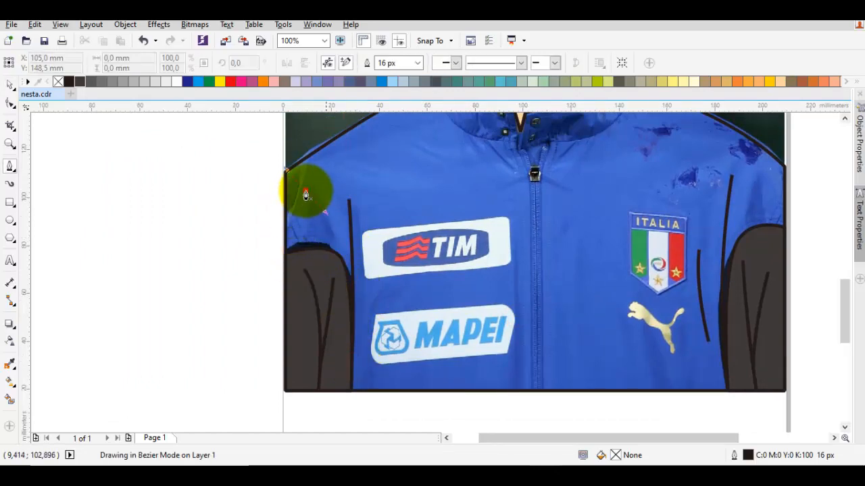
Draw a curved fold line on the upper sleeve at the photo's left, ending at the top of the dark sleeve panel.
{"action": "left_click_drag", "start_coordinate": [306, 191], "coordinate": [329, 242]}
{"action": "double_click", "coordinate": [330, 252]}
{"action": "key", "text": "space"}
Draw the collar's lower edge on the photo's left, curving from the shoulder to the opening, about 28.8 by 24.1 mm.
{"action": "left_click_drag", "start_coordinate": [556, 179], "coordinate": [533, 209]}
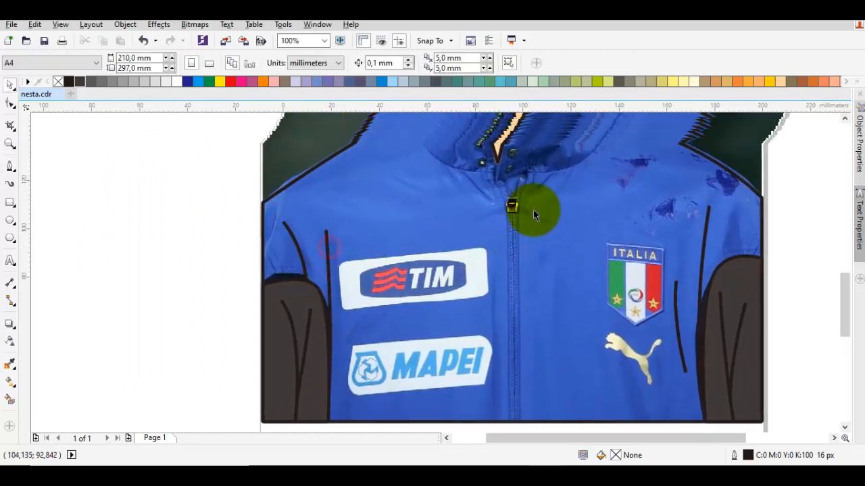
{"action": "left_click_drag", "start_coordinate": [456, 161], "coordinate": [424, 236]}
{"action": "key", "text": "space"}
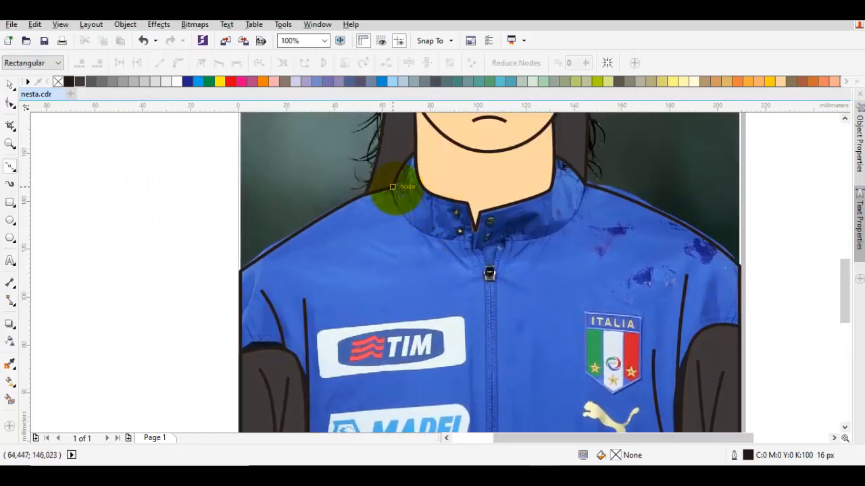
{"action": "left_click_drag", "start_coordinate": [393, 187], "coordinate": [400, 229]}
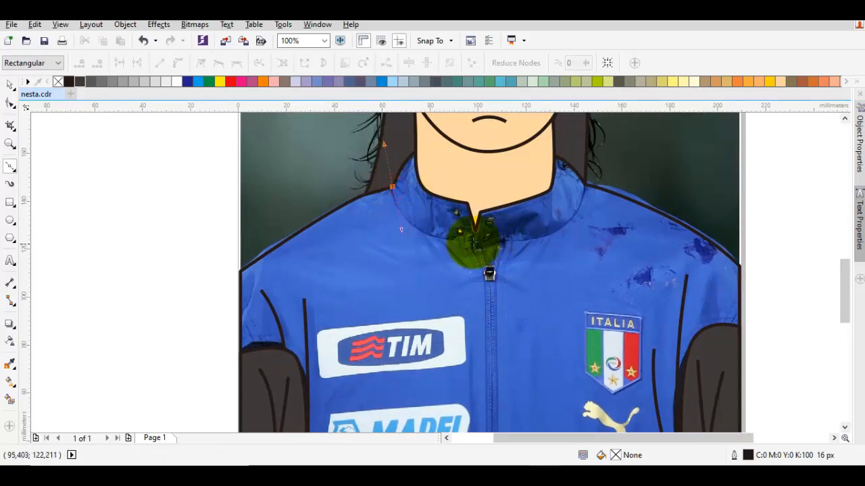
{"action": "double_click", "coordinate": [487, 244]}
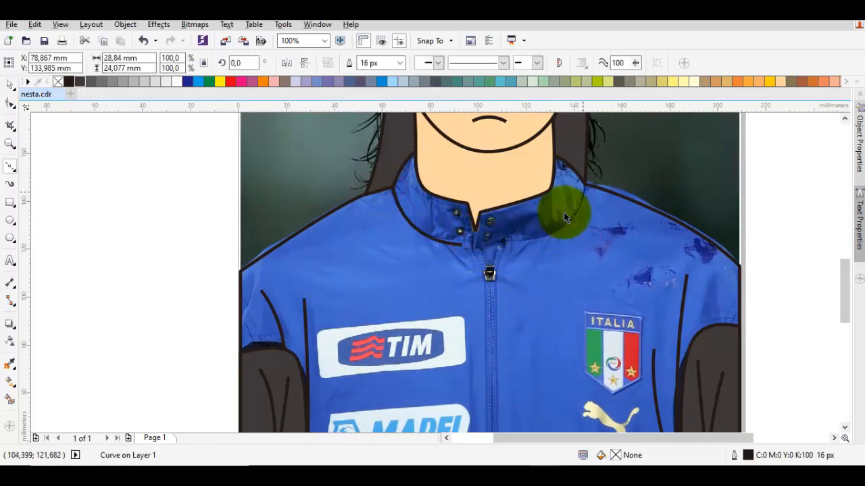
Draw the collar's lower edge on the photo's right as a curve from the shoulder to the collar opening.
{"action": "left_click_drag", "start_coordinate": [585, 184], "coordinate": [583, 242]}
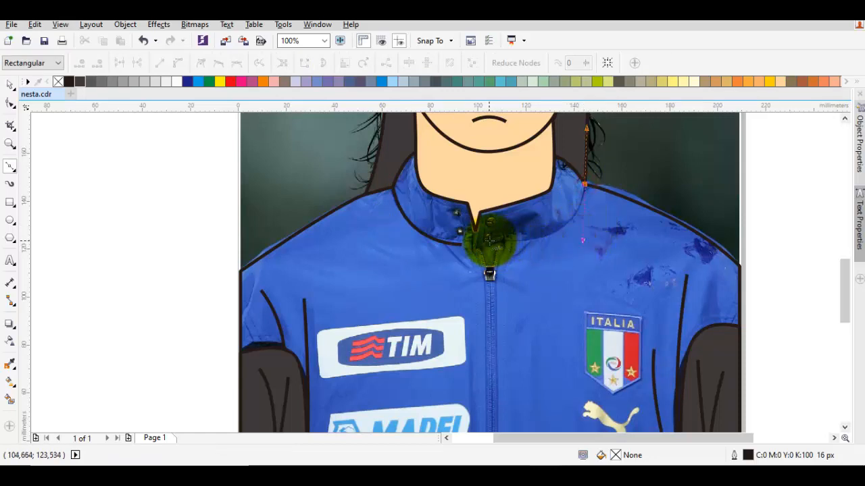
{"action": "left_click_drag", "start_coordinate": [489, 240], "coordinate": [451, 242]}
{"action": "key", "text": "Escape"}
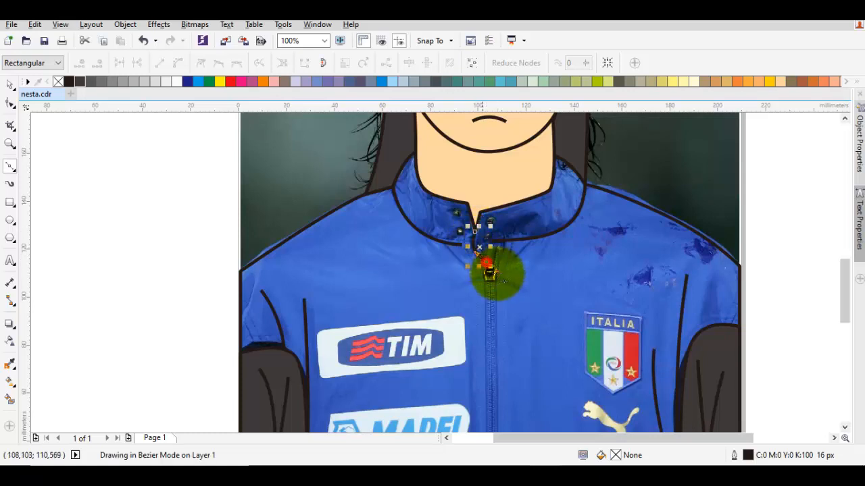
Draw the zip line from the collar opening through the zip pull down to the midpoint of the hem.
{"action": "scroll", "coordinate": [489, 273], "scroll_direction": "down", "scroll_amount": 5}
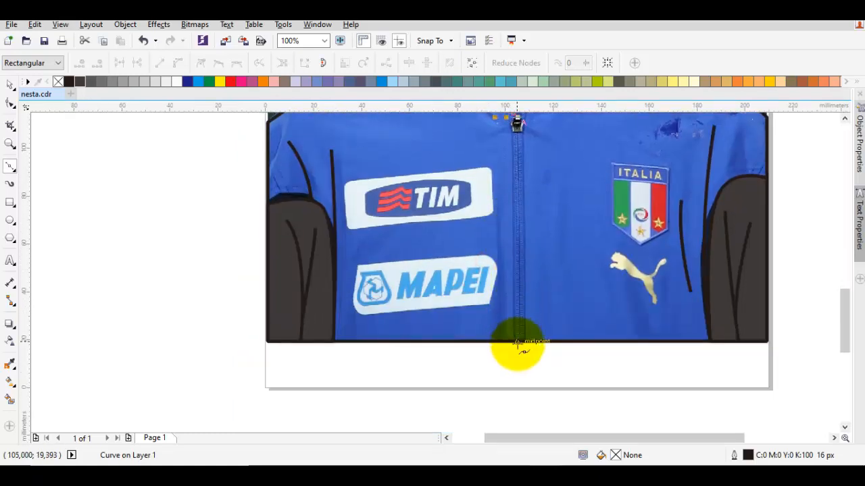
{"action": "left_click_drag", "start_coordinate": [517, 348], "coordinate": [519, 374]}
{"action": "key", "text": "Escape"}
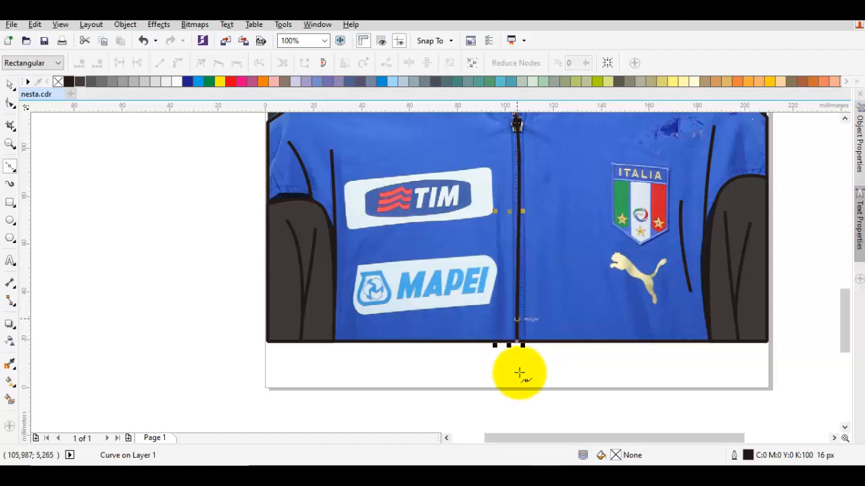
{"action": "key", "text": "Escape"}
Draw a second line alongside the zip, on its ITALIA badge side, down to the hem.
{"action": "left_click", "coordinate": [528, 157]}
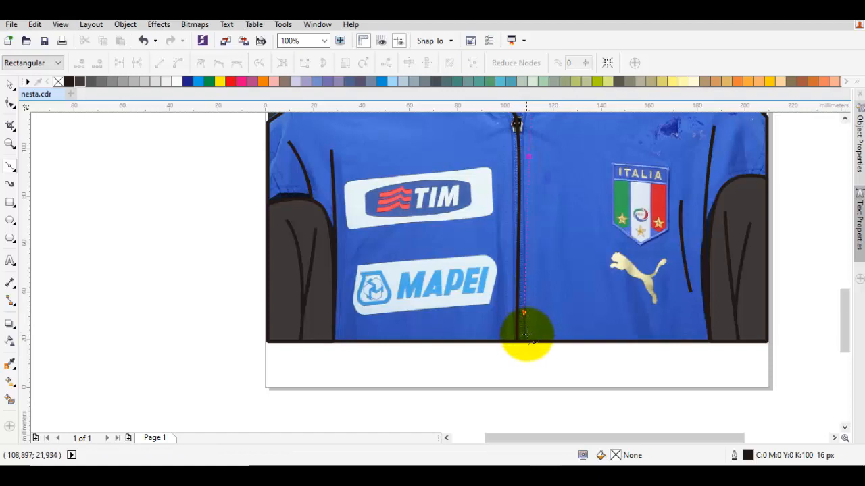
{"action": "key", "text": "space"}
{"action": "key", "text": "Escape"}
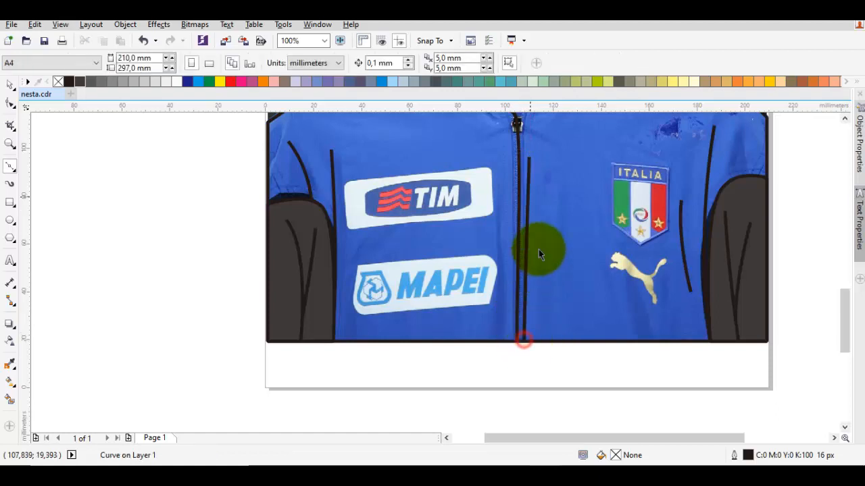
Move the upper end node of the second zip line slightly up and closer to the zip, then deselect the line.
{"action": "left_click_drag", "start_coordinate": [530, 194], "coordinate": [524, 323]}
{"action": "scroll", "coordinate": [514, 260], "scroll_direction": "up", "scroll_amount": 2}
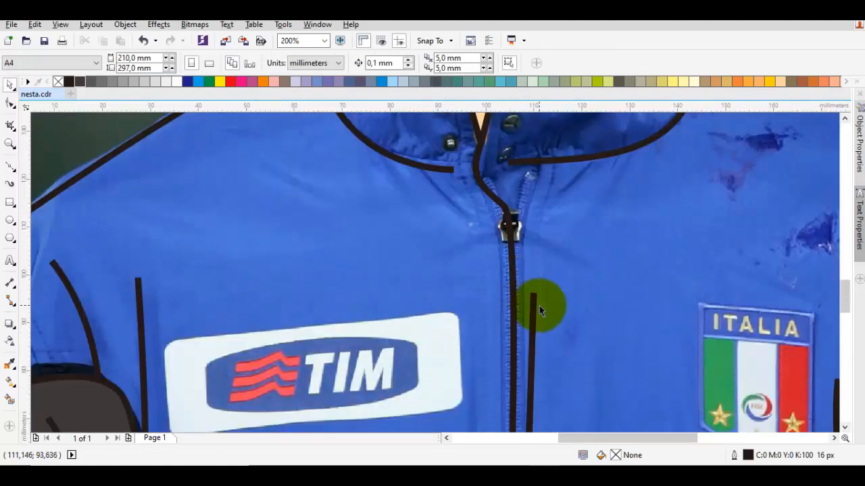
{"action": "key", "text": "F10"}
{"action": "left_click_drag", "start_coordinate": [536, 302], "coordinate": [525, 279]}
{"action": "key", "text": "space"}
{"action": "key", "text": "Escape"}
Draw a short near-vertical line beside the snap buttons on the photo's right half of the collar.
{"action": "left_click_drag", "start_coordinate": [540, 173], "coordinate": [539, 239]}
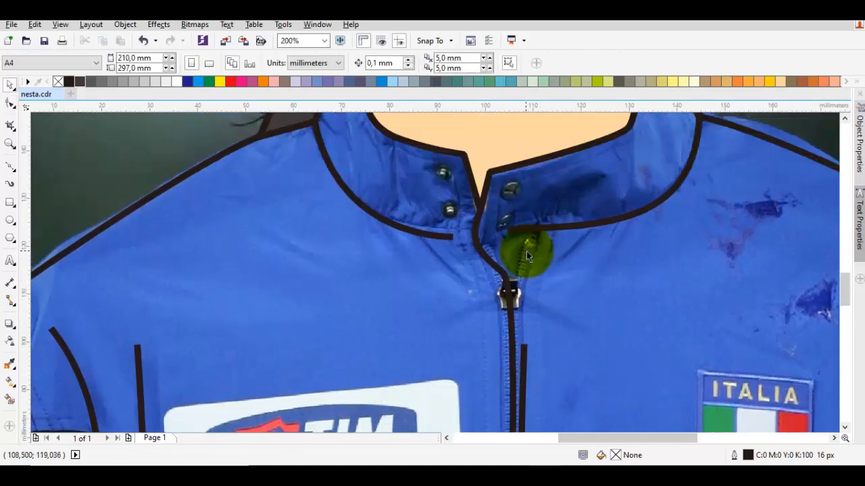
{"action": "key", "text": "space"}
{"action": "left_click_drag", "start_coordinate": [565, 181], "coordinate": [540, 238]}
{"action": "left_click", "coordinate": [478, 237]}
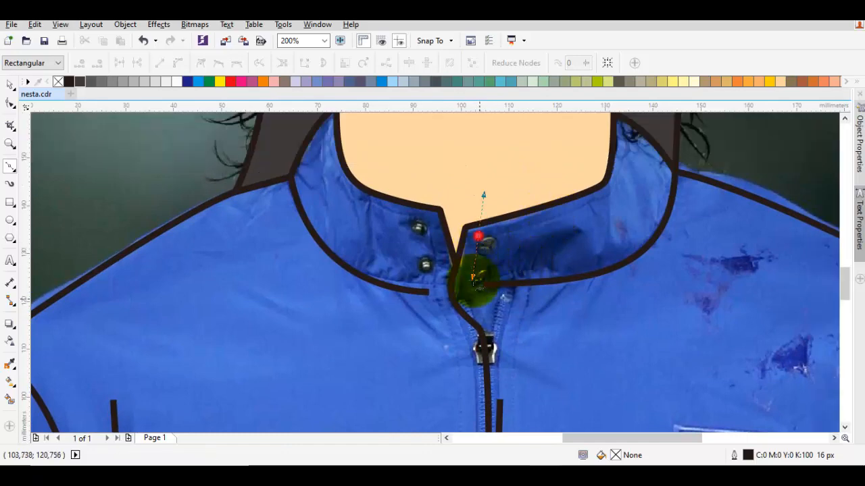
{"action": "left_click", "coordinate": [479, 297]}
{"action": "key", "text": "space"}
Draw an inner collar seam on the photo's right, following the neckline from the opening up to the collar's top.
{"action": "key", "text": "space"}
{"action": "left_click_drag", "start_coordinate": [496, 227], "coordinate": [613, 206]}
{"action": "left_click_drag", "start_coordinate": [626, 155], "coordinate": [576, 237]}
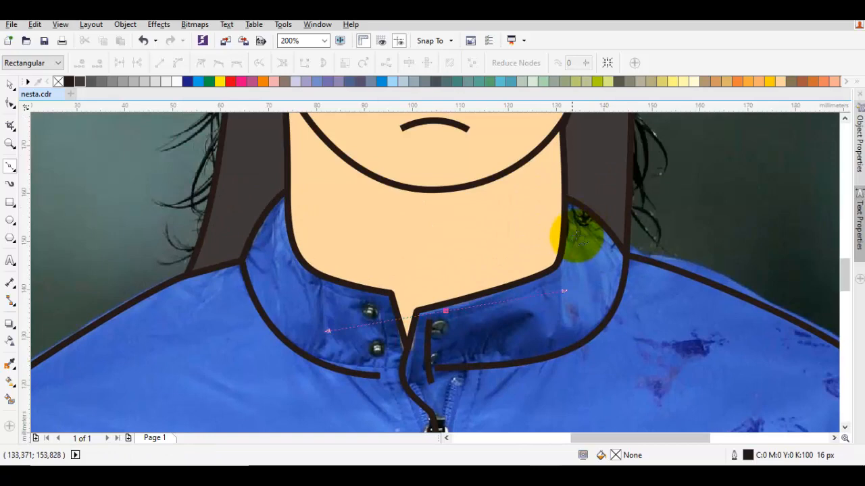
{"action": "left_click", "coordinate": [578, 203]}
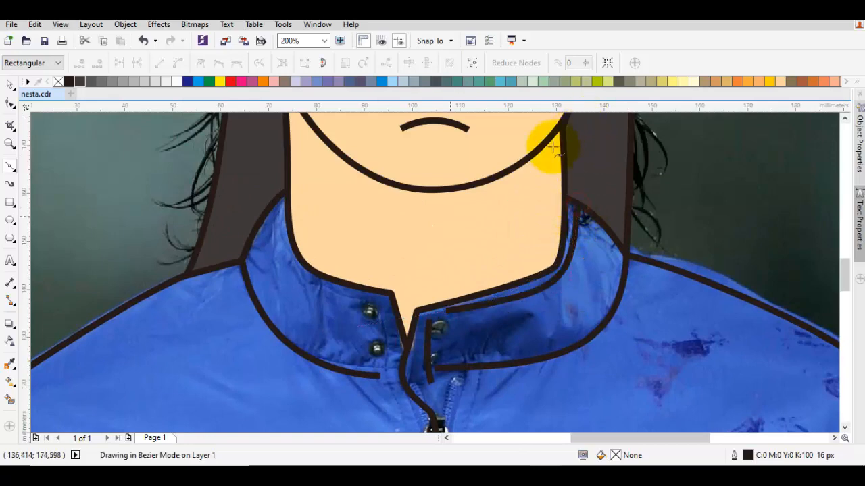
{"action": "key", "text": "space"}
Draw a matching inner collar seam on the photo's left, from the collar's top down to the upper snap button.
{"action": "key", "text": "space"}
{"action": "left_click_drag", "start_coordinate": [275, 200], "coordinate": [277, 279]}
{"action": "left_click_drag", "start_coordinate": [363, 300], "coordinate": [439, 317]}
{"action": "key", "text": "space"}
{"action": "key", "text": "Escape"}
Draw a short curve beside the collar opening on the photo's left down to the zip line, about 3.3 by 11.9 mm.
{"action": "left_click_drag", "start_coordinate": [384, 328], "coordinate": [441, 347]}
{"action": "key", "text": "space"}
{"action": "key", "text": "space"}
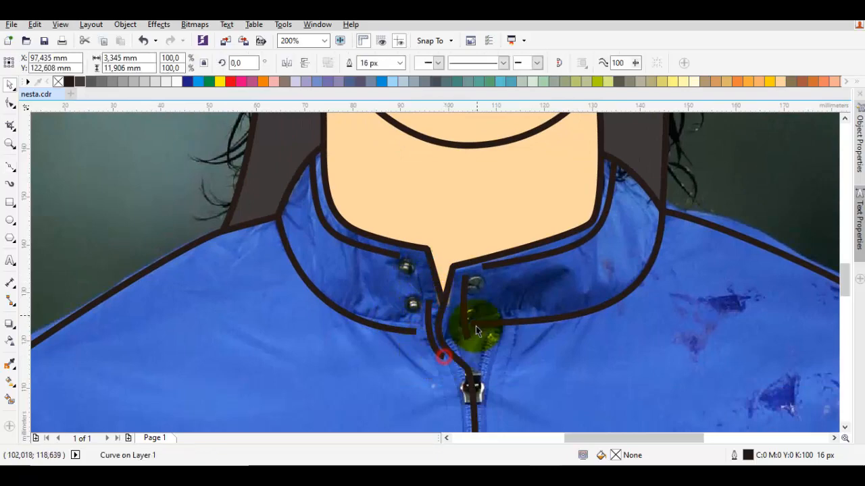
{"action": "key", "text": "Escape"}
Draw a diagonal fold line across the photo's right half of the collar, down towards the lower snap button.
{"action": "left_click_drag", "start_coordinate": [492, 304], "coordinate": [451, 332]}
{"action": "key", "text": "space"}
{"action": "left_click_drag", "start_coordinate": [549, 311], "coordinate": [455, 345]}
{"action": "key", "text": "space"}
{"action": "key", "text": "Escape"}
{"action": "key", "text": "space"}
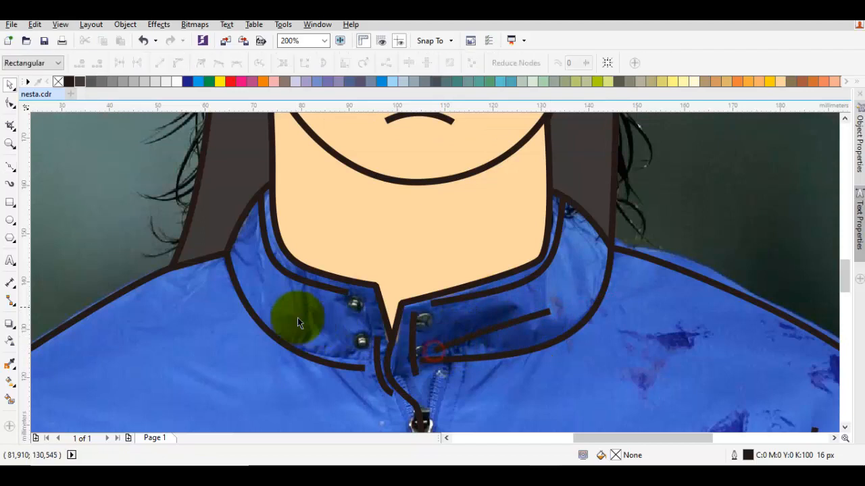
{"action": "left_click_drag", "start_coordinate": [260, 294], "coordinate": [358, 368]}
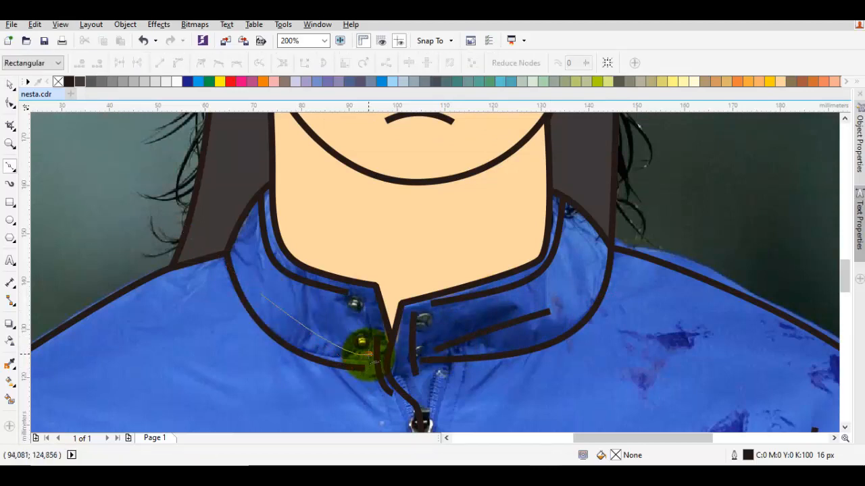
{"action": "key", "text": "Escape"}
{"action": "key", "text": "space"}
{"action": "scroll", "coordinate": [369, 354], "scroll_direction": "down", "scroll_amount": 1}
Draw a curved fold line across the photo's left half of the collar, ending at the short curve beside the opening.
{"action": "key", "text": "space"}
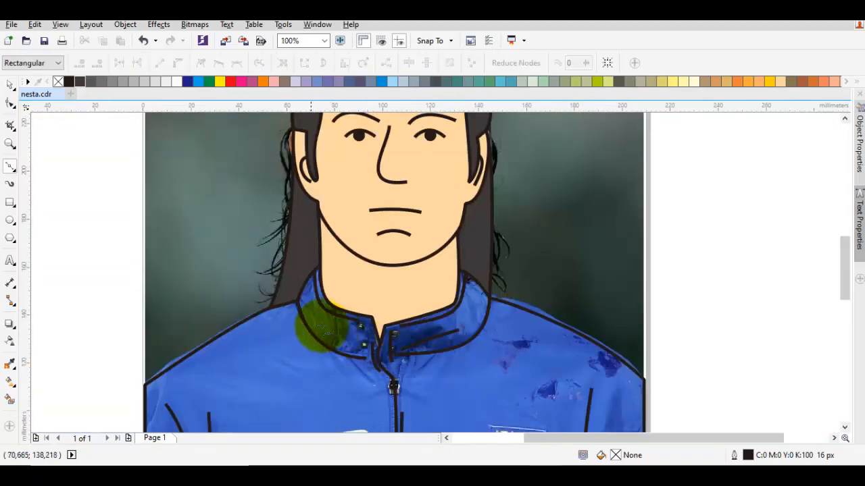
{"action": "scroll", "coordinate": [356, 358], "scroll_direction": "up", "scroll_amount": 1}
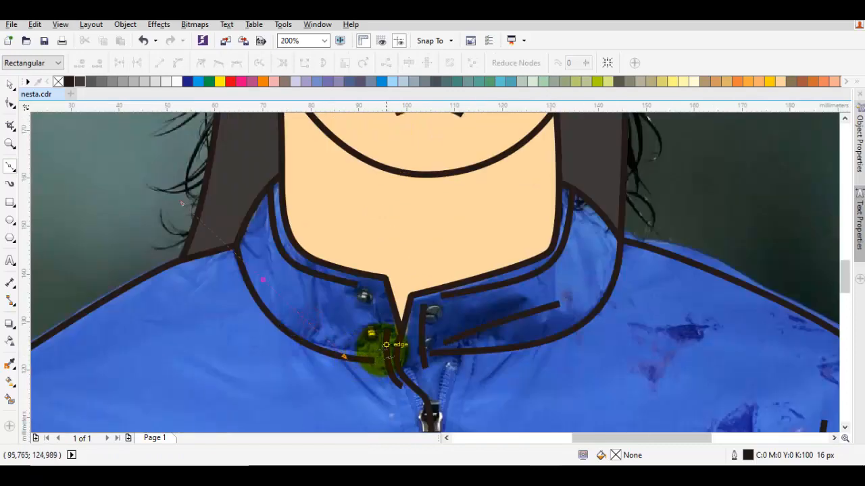
{"action": "key", "text": "space"}
{"action": "key", "text": "Escape"}
Draw a fold line across the shoulder on the photo's left, from the outer shoulder edge towards the collar.
{"action": "scroll", "coordinate": [374, 349], "scroll_direction": "down", "scroll_amount": 1}
{"action": "left_click_drag", "start_coordinate": [250, 422], "coordinate": [352, 331]}
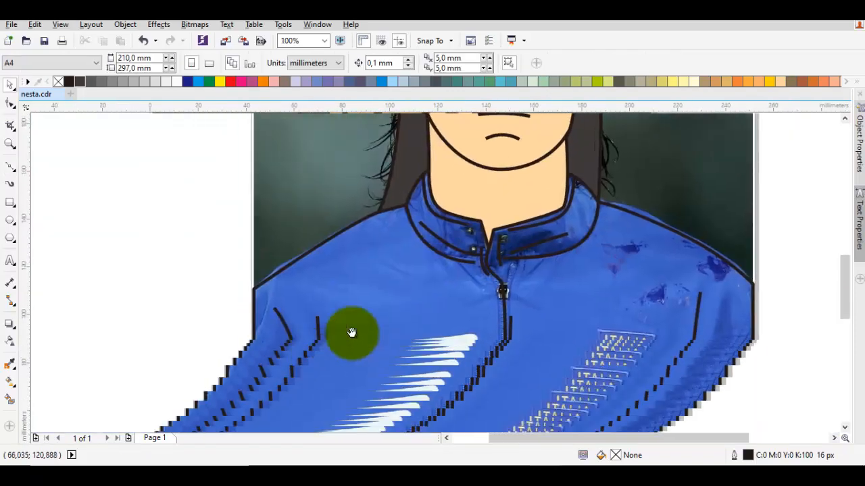
{"action": "key", "text": "space"}
{"action": "scroll", "coordinate": [290, 268], "scroll_direction": "up", "scroll_amount": 1}
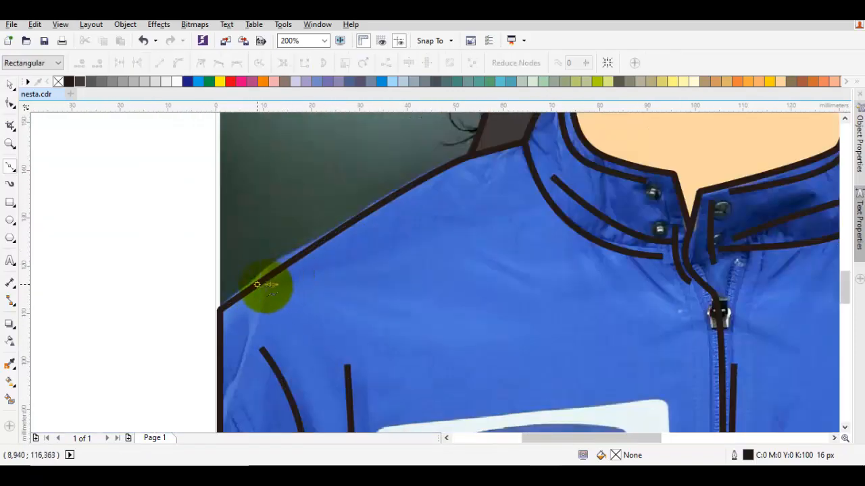
{"action": "left_click_drag", "start_coordinate": [244, 292], "coordinate": [387, 213]}
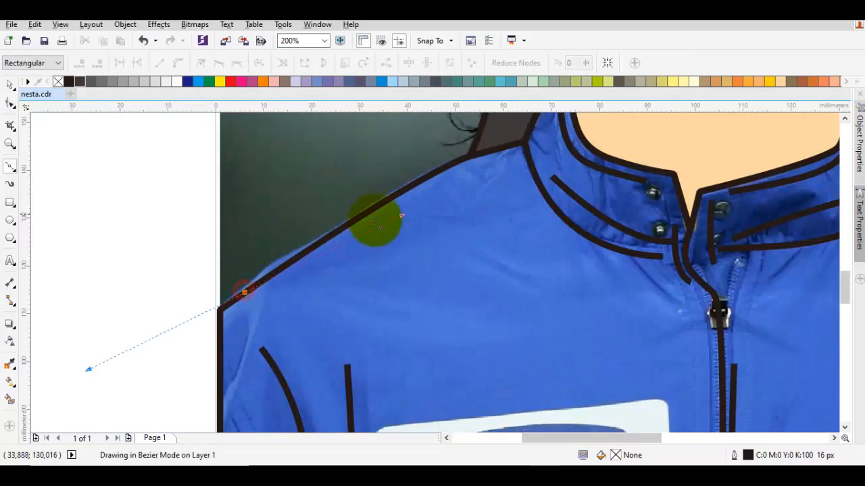
{"action": "left_click", "coordinate": [470, 212]}
{"action": "key", "text": "space"}
Draw a fold line across the shoulder on the photo's right, from near the collar to the outer shoulder edge.
{"action": "left_click_drag", "start_coordinate": [679, 212], "coordinate": [357, 220]}
{"action": "key", "text": "space"}
{"action": "key", "text": "Escape"}
{"action": "left_click_drag", "start_coordinate": [640, 215], "coordinate": [424, 239]}
{"action": "key", "text": "space"}
{"action": "key", "text": "space"}
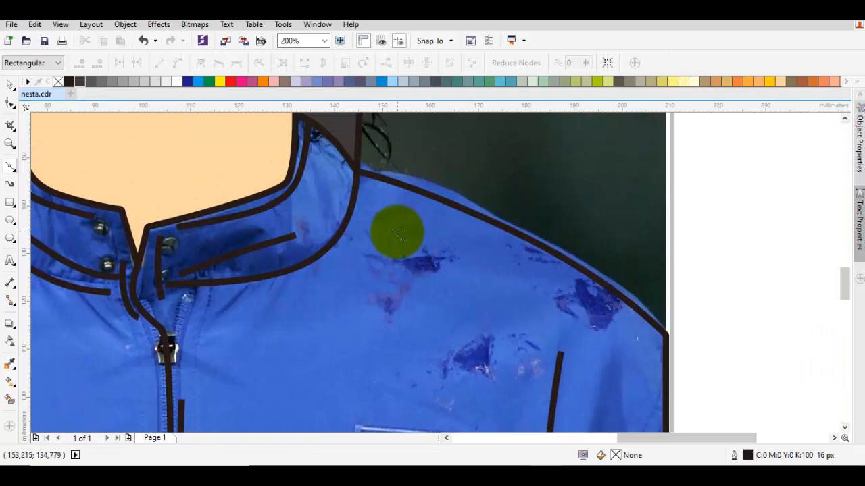
{"action": "left_click", "coordinate": [397, 232]}
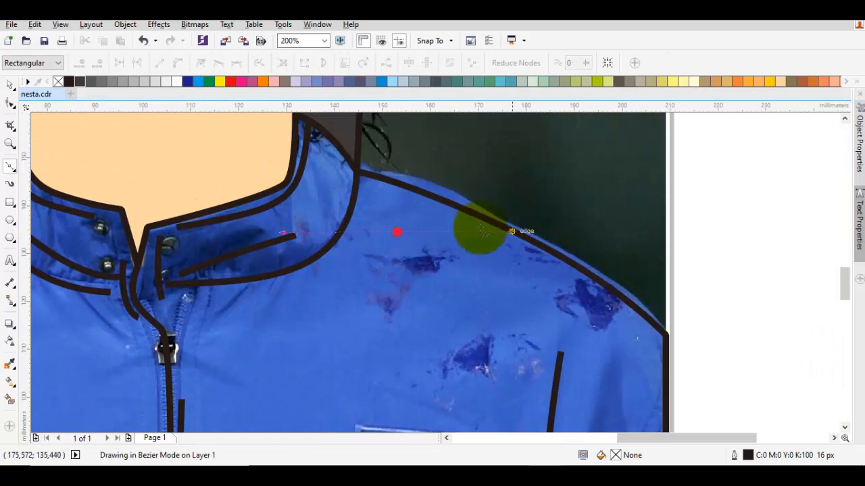
{"action": "left_click", "coordinate": [616, 292]}
{"action": "key", "text": "space"}
Draw a vertical fold line from the zip-side edge of the TIM logo down past the MAPEI logo to the hem.
{"action": "scroll", "coordinate": [614, 290], "scroll_direction": "down", "scroll_amount": 3}
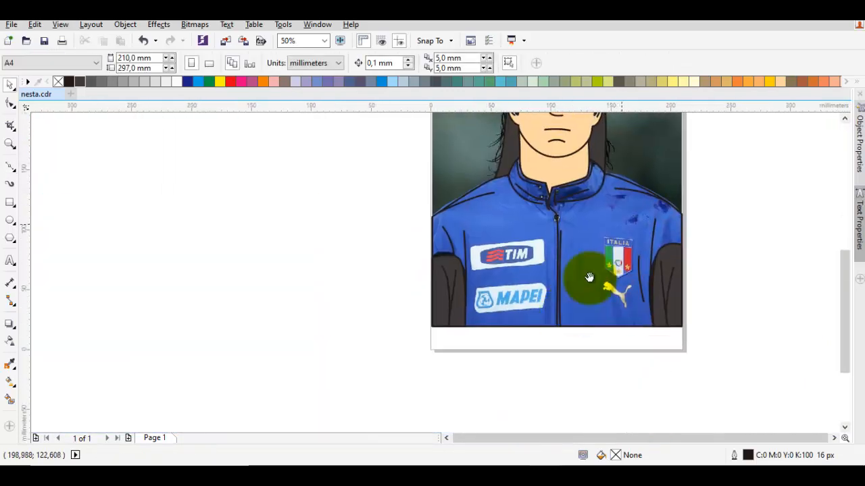
{"action": "scroll", "coordinate": [589, 247], "scroll_direction": "up", "scroll_amount": 2}
{"action": "key", "text": "space"}
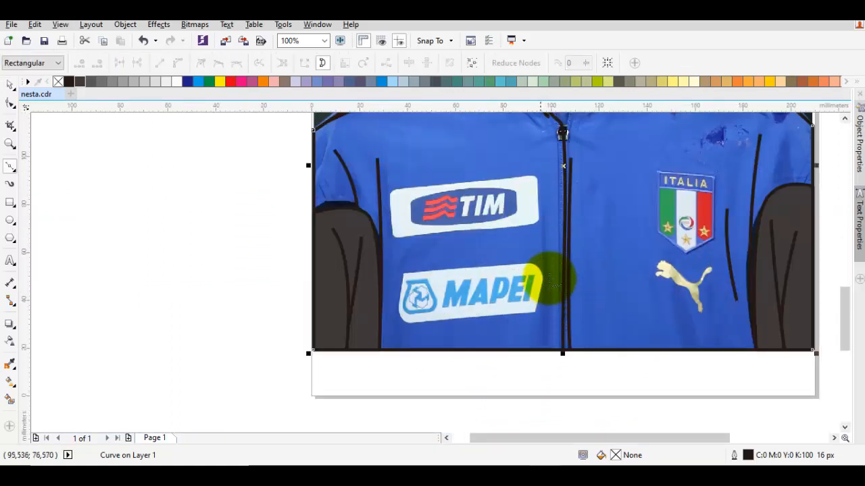
{"action": "left_click", "coordinate": [539, 198]}
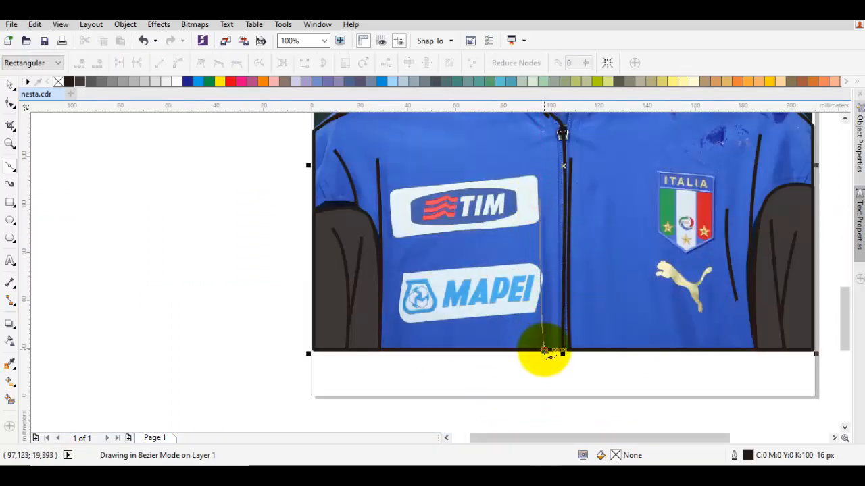
{"action": "left_click", "coordinate": [544, 351]}
{"action": "key", "text": "space"}
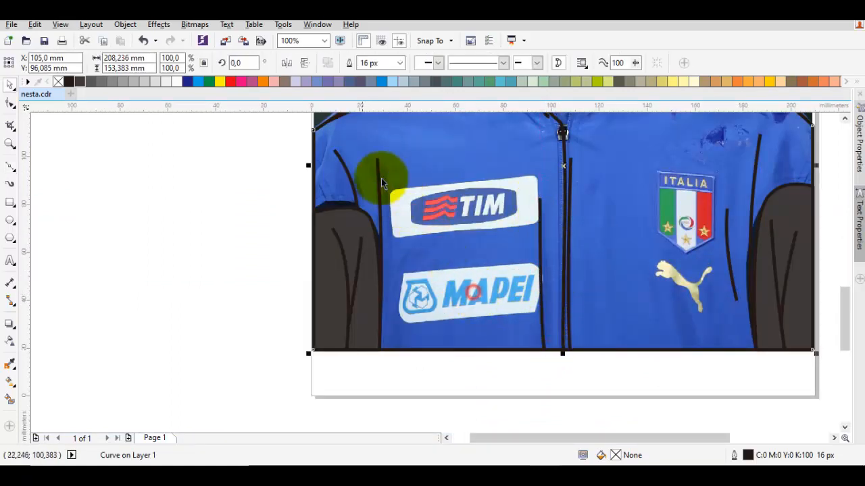
Try a teal fill (C60 M0 Y20 K20) on the jacket shape.
{"action": "left_click", "coordinate": [509, 82]}
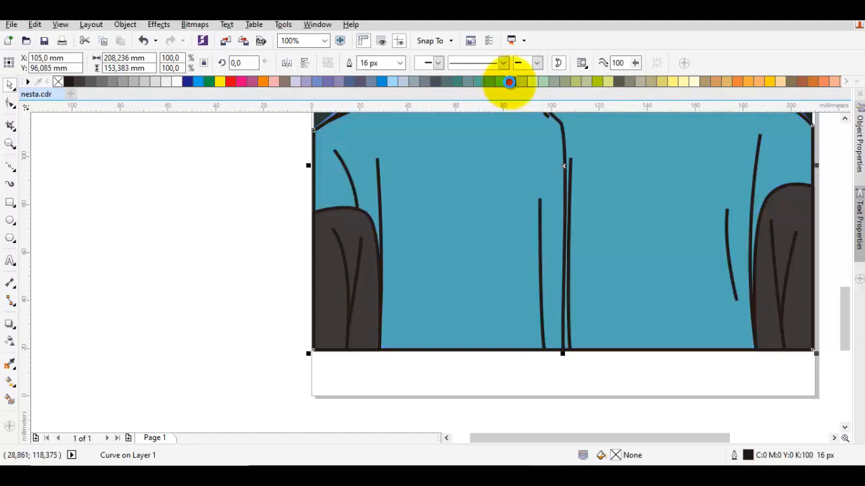
{"action": "left_click", "coordinate": [509, 82]}
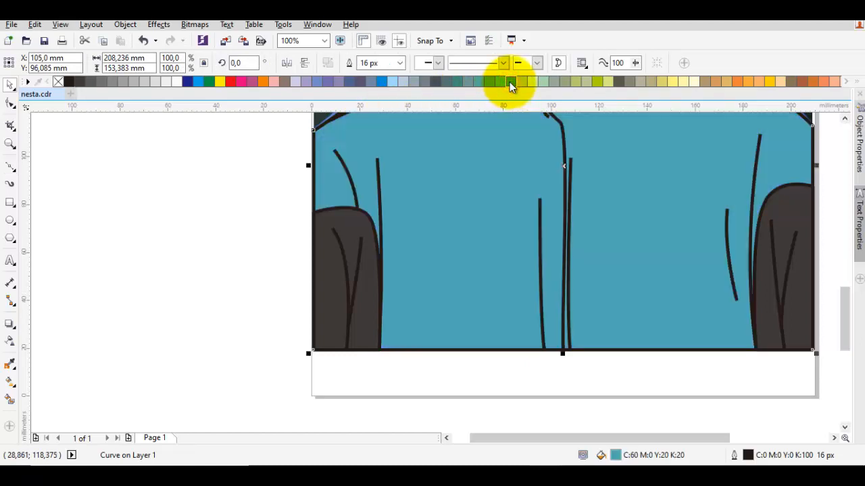
{"action": "left_click", "coordinate": [542, 95]}
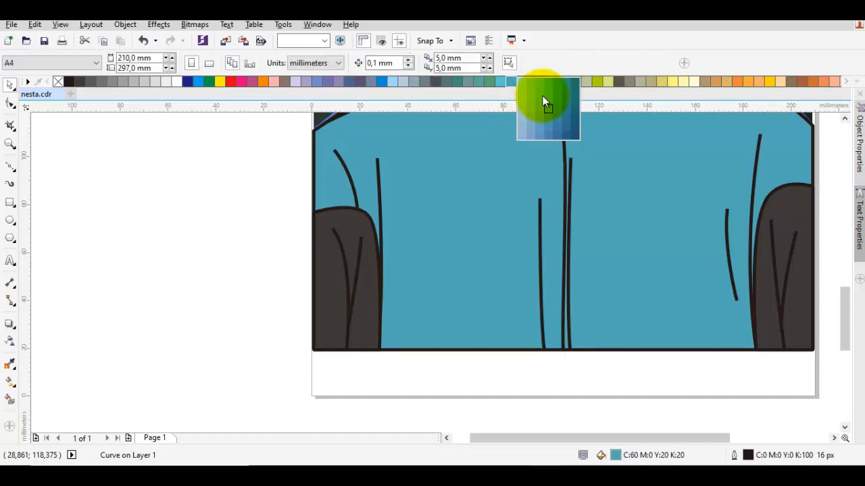
{"action": "left_click", "coordinate": [377, 121]}
Fill the jacket shape with blue (C100 M20 Y0 K0) and deselect it to view the whole portrait.
{"action": "left_click", "coordinate": [466, 187]}
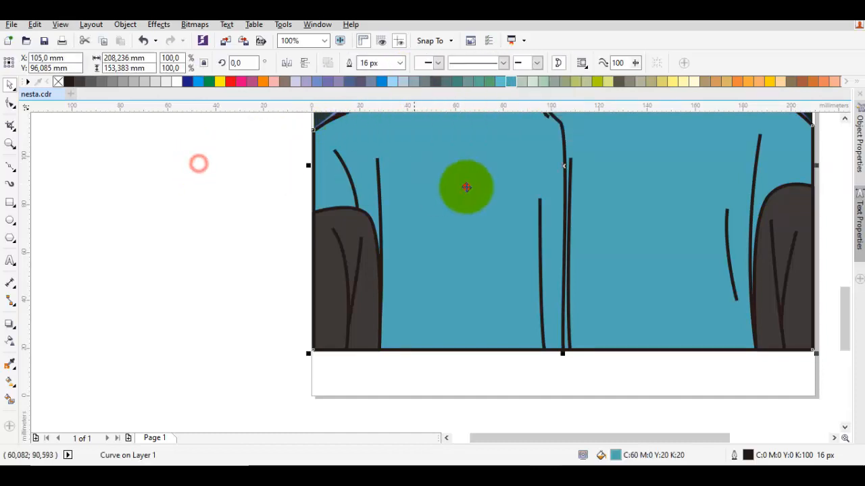
{"action": "left_click", "coordinate": [382, 82]}
{"action": "left_click", "coordinate": [250, 219]}
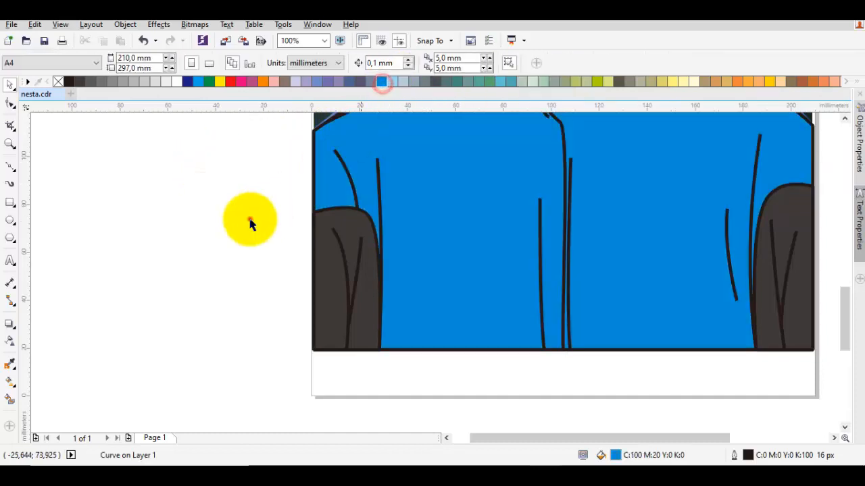
{"action": "scroll", "coordinate": [526, 262], "scroll_direction": "down", "scroll_amount": 1}
{"action": "left_click_drag", "start_coordinate": [594, 250], "coordinate": [582, 311]}
{"action": "scroll", "coordinate": [658, 352], "scroll_direction": "down", "scroll_amount": 1}
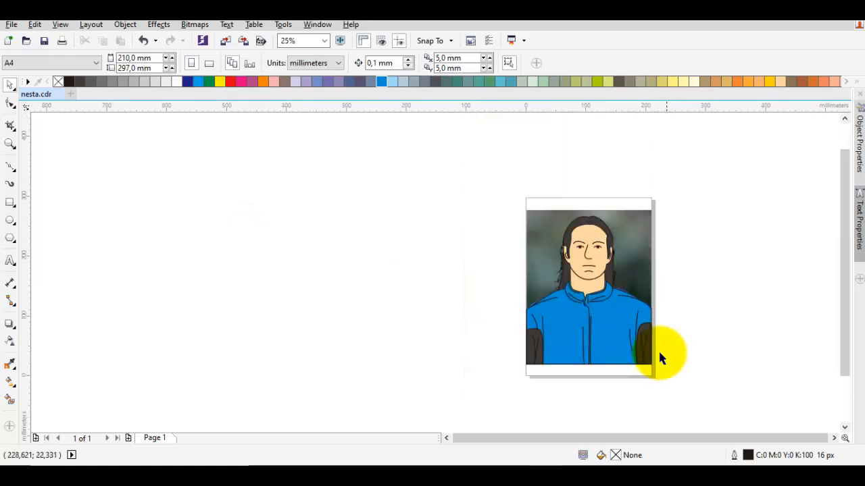
Draw a loose hair strand along the outer hair edge on the photo's left, from the ear down towards the shoulder.
{"action": "left_click_drag", "start_coordinate": [670, 383], "coordinate": [493, 225]}
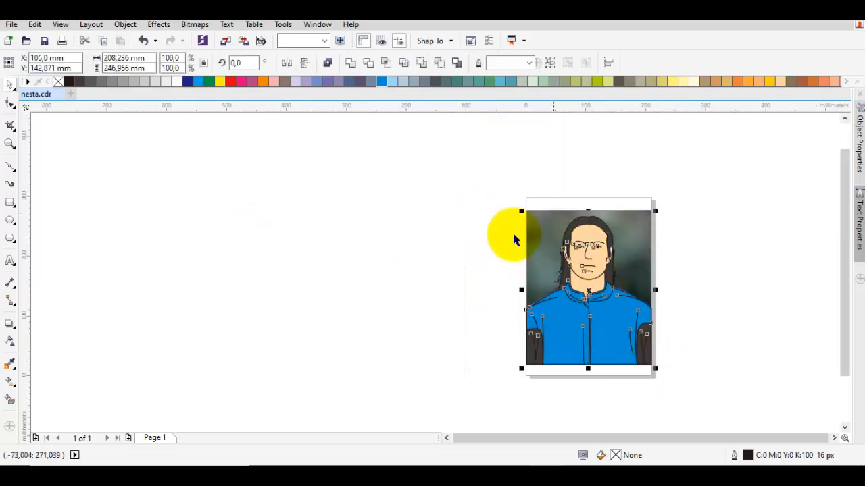
{"action": "key", "text": "F10"}
{"action": "scroll", "coordinate": [553, 263], "scroll_direction": "up", "scroll_amount": 1}
{"action": "scroll", "coordinate": [556, 261], "scroll_direction": "up", "scroll_amount": 1}
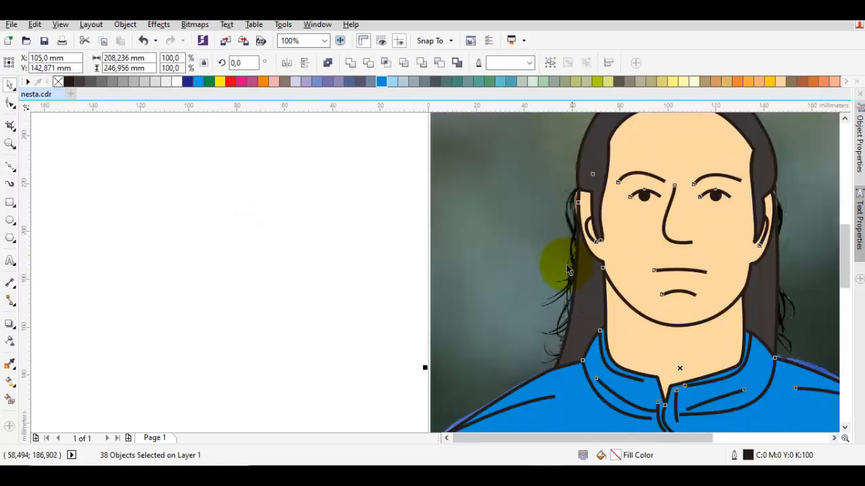
{"action": "left_click", "coordinate": [577, 218]}
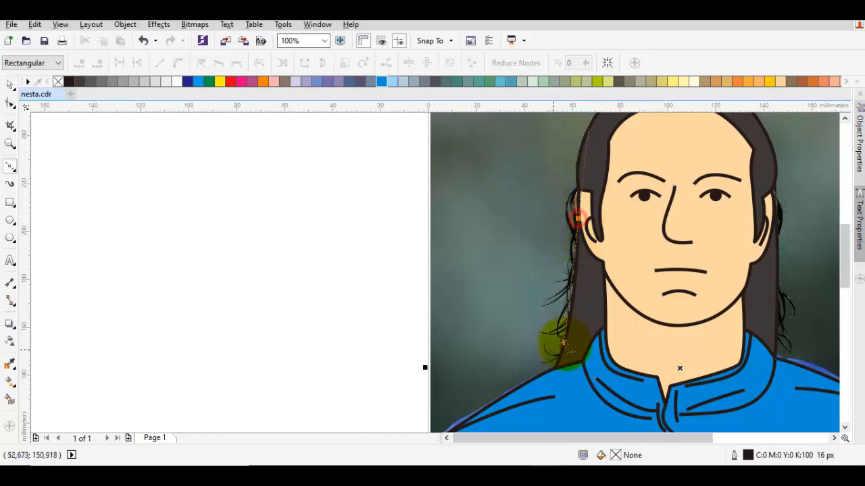
{"action": "left_click", "coordinate": [551, 350]}
{"action": "key", "text": "space"}
{"action": "key", "text": "space"}
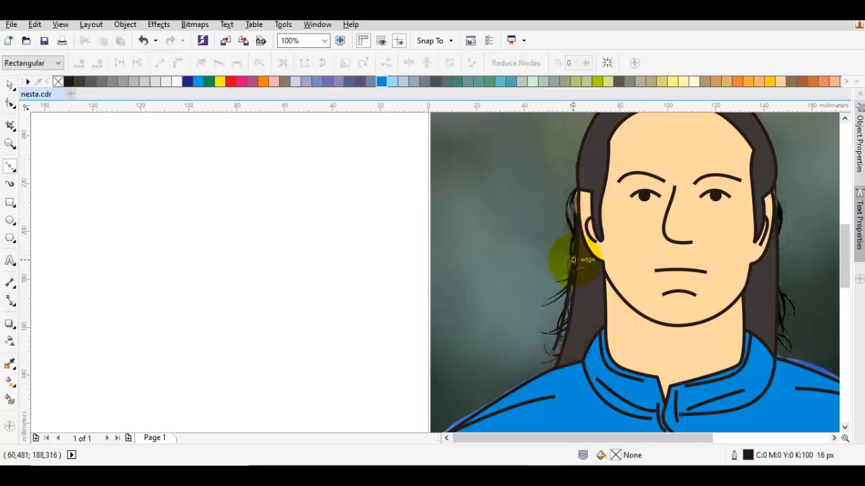
Draw a second loose strand on the photo's left, from the hair edge at mouth height down to the jacket shoulder.
{"action": "left_click", "coordinate": [574, 260]}
{"action": "key", "text": "space"}
{"action": "key", "text": "space"}
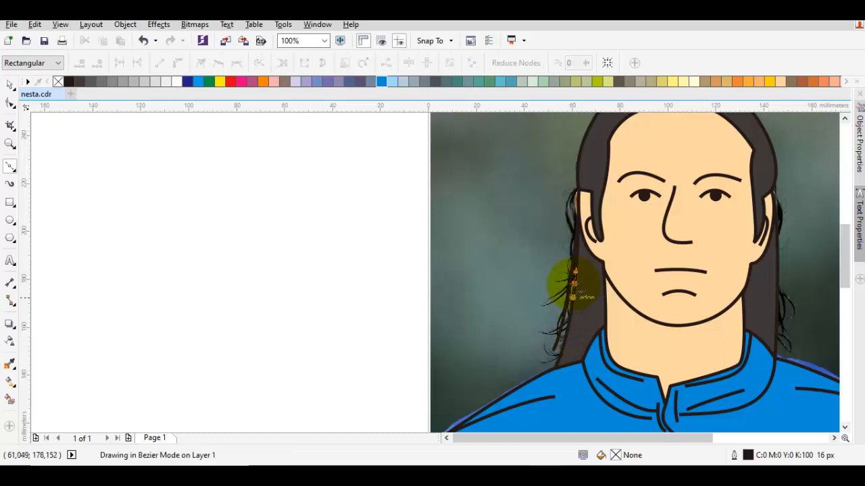
{"action": "left_click", "coordinate": [568, 352]}
{"action": "left_click", "coordinate": [544, 367]}
{"action": "key", "text": "space"}
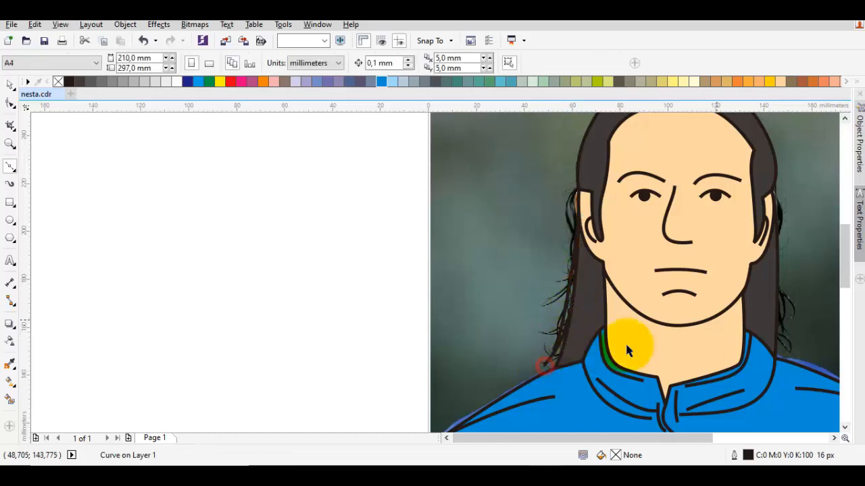
Draw loose hair strands along the lower outer hair edge on the photo's right, ending just above the jacket shoulder.
{"action": "left_click_drag", "start_coordinate": [725, 321], "coordinate": [527, 310]}
{"action": "key", "text": "space"}
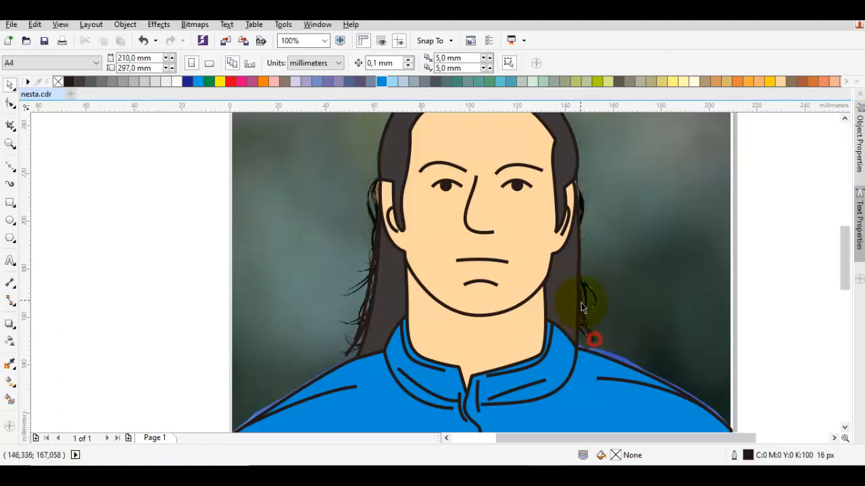
{"action": "scroll", "coordinate": [593, 341], "scroll_direction": "up", "scroll_amount": 2}
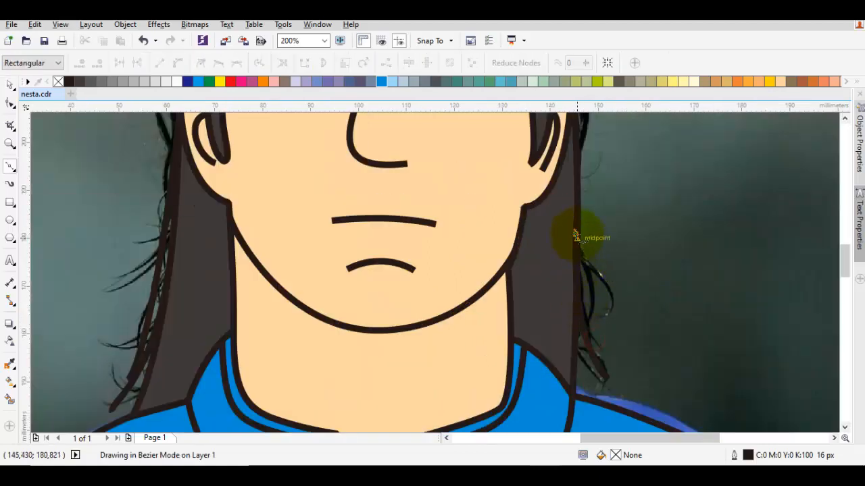
{"action": "key", "text": "space"}
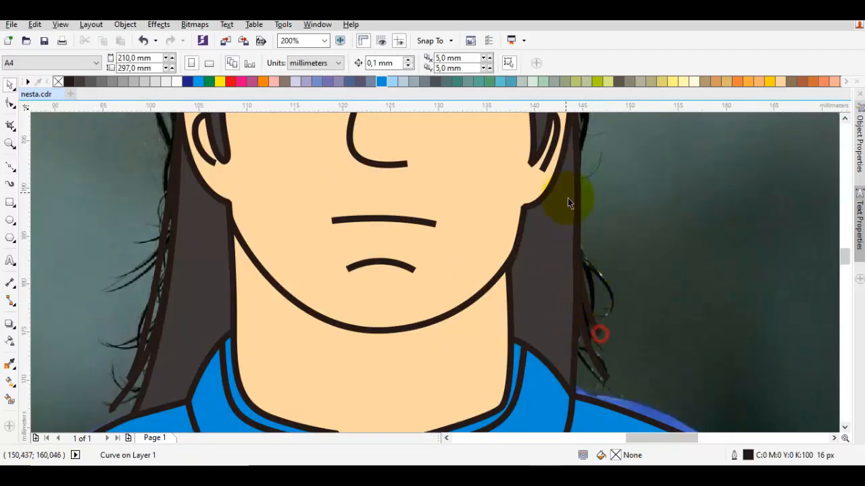
Place a copy of the whole traced portrait, without the photo, beside the page and group its objects.
{"action": "scroll", "coordinate": [568, 197], "scroll_direction": "up", "scroll_amount": 1}
{"action": "scroll", "coordinate": [577, 257], "scroll_direction": "down", "scroll_amount": 5}
{"action": "scroll", "coordinate": [578, 257], "scroll_direction": "down", "scroll_amount": 2}
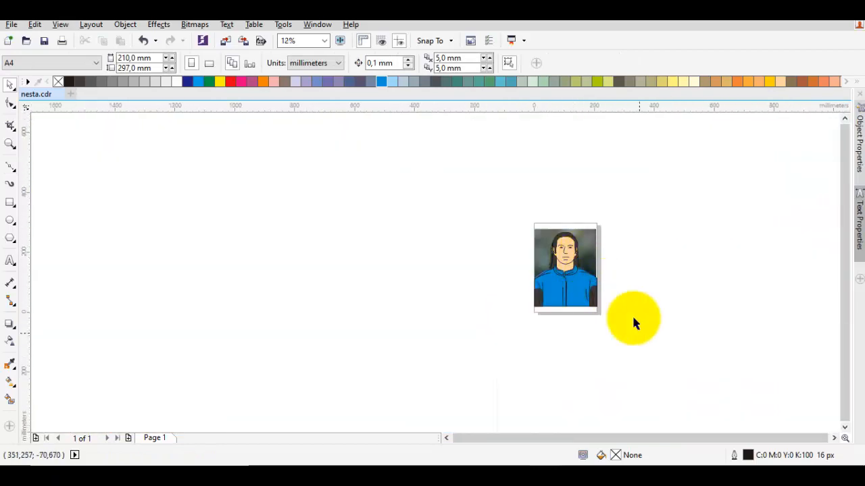
{"action": "mouse_move", "coordinate": [550, 263]}
{"action": "left_mouse_down"}
{"action": "mouse_move", "coordinate": [518, 239]}
{"action": "mouse_move", "coordinate": [619, 263]}
{"action": "mouse_move", "coordinate": [677, 263]}
{"action": "left_mouse_up"}
{"action": "scroll", "coordinate": [674, 267], "scroll_direction": "up", "scroll_amount": 2}
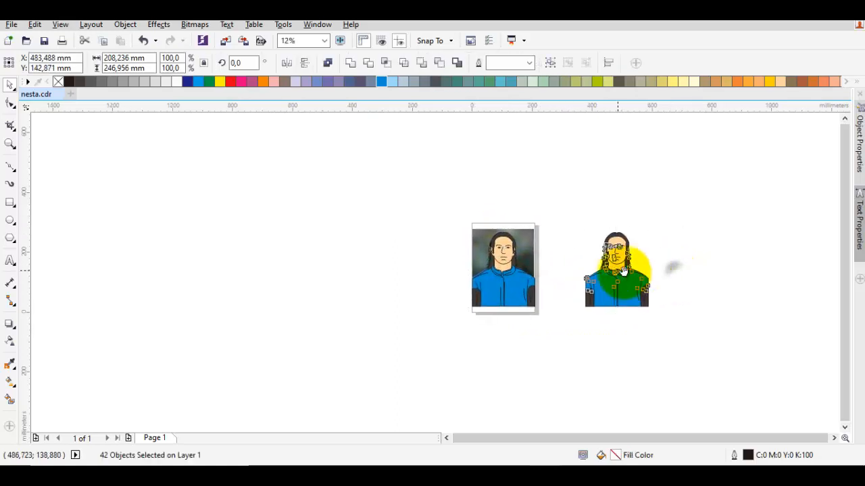
{"action": "right_click", "coordinate": [614, 267]}
{"action": "left_click", "coordinate": [665, 249]}
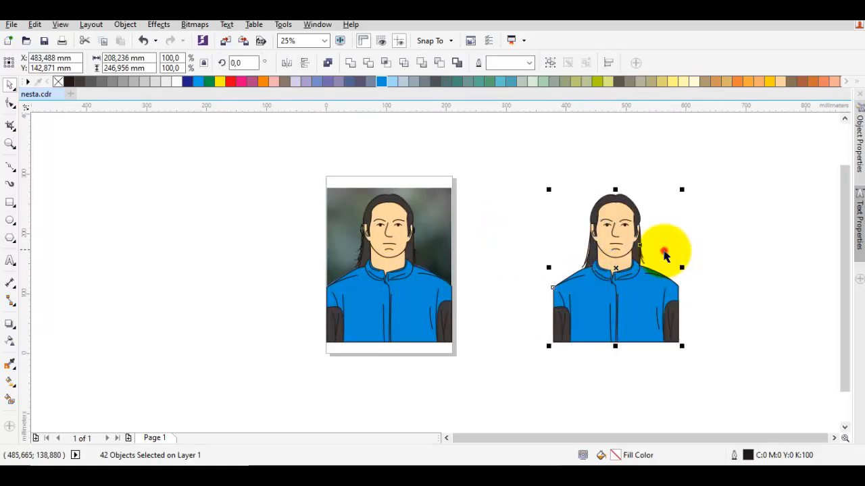
{"action": "left_click", "coordinate": [721, 248]}
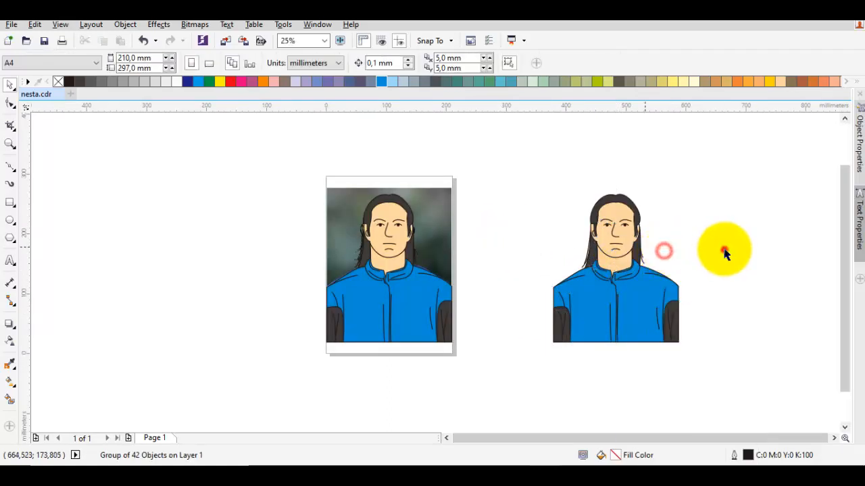
Draw a background rectangle about 172 by 192 mm over the portrait copy and send it to the back of the layer.
{"action": "left_click", "coordinate": [9, 203]}
{"action": "scroll", "coordinate": [517, 261], "scroll_direction": "up", "scroll_amount": 2}
{"action": "scroll", "coordinate": [560, 277], "scroll_direction": "right", "scroll_amount": 3}
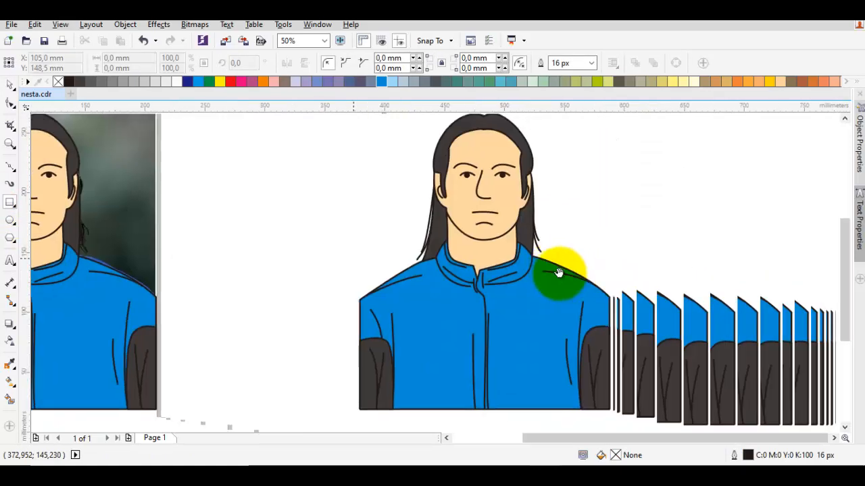
{"action": "scroll", "coordinate": [397, 259], "scroll_direction": "down", "scroll_amount": 2}
{"action": "left_click_drag", "start_coordinate": [392, 192], "coordinate": [496, 304]}
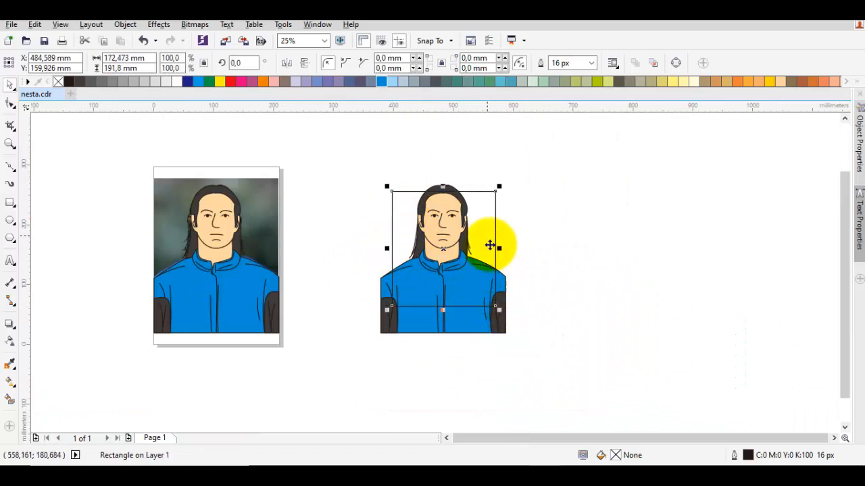
{"action": "right_click", "coordinate": [497, 245]}
{"action": "mouse_move", "coordinate": [629, 327]}
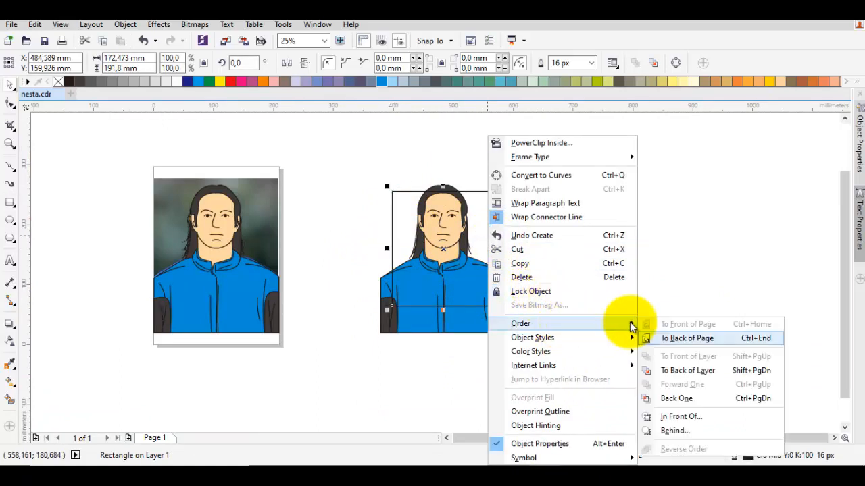
{"action": "left_click", "coordinate": [682, 371]}
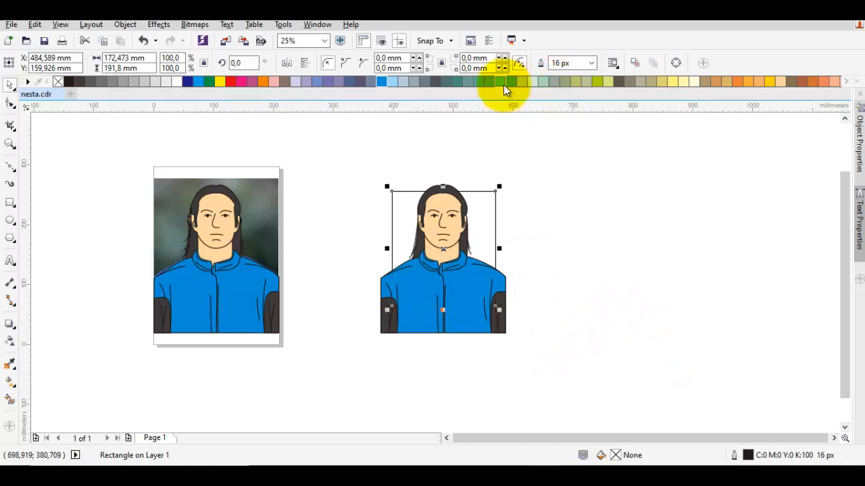
Fill the background rectangle with light teal (C60 M0 Y20 K0) and remove its outline.
{"action": "left_click", "coordinate": [502, 82]}
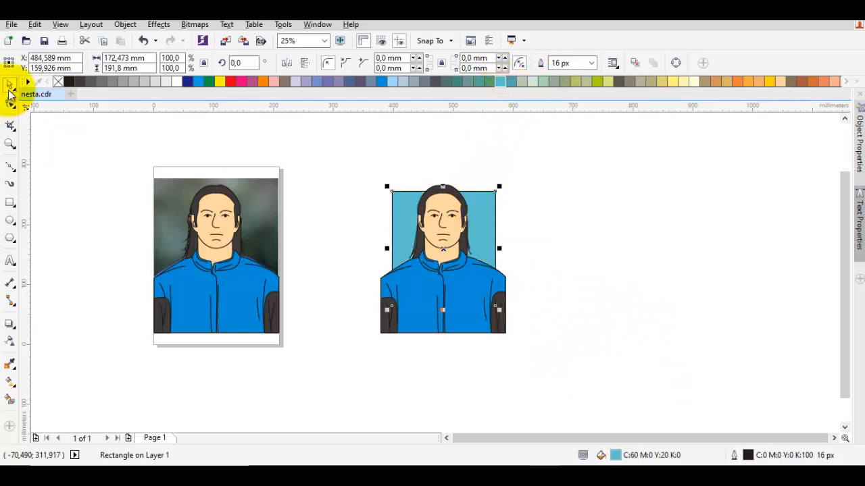
{"action": "right_click", "coordinate": [59, 81]}
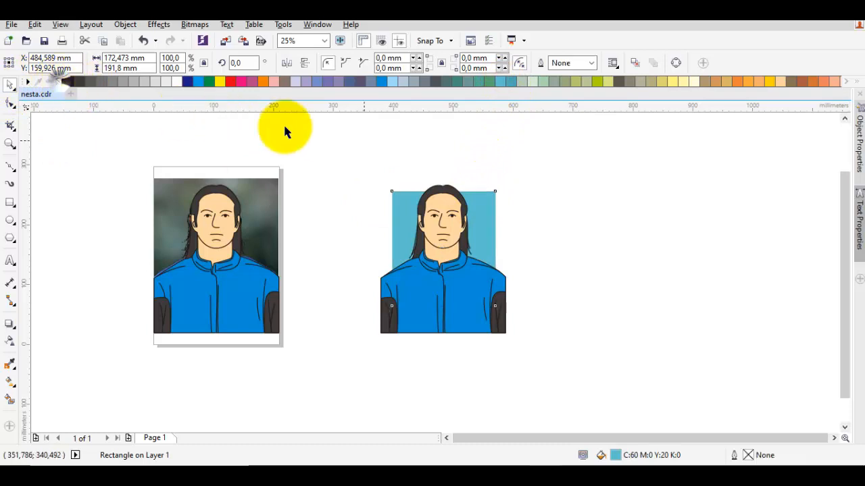
{"action": "left_click", "coordinate": [364, 141]}
{"action": "key", "text": "space"}
{"action": "scroll", "coordinate": [439, 240], "scroll_direction": "up", "scroll_amount": 1}
{"action": "left_click", "coordinate": [356, 197]}
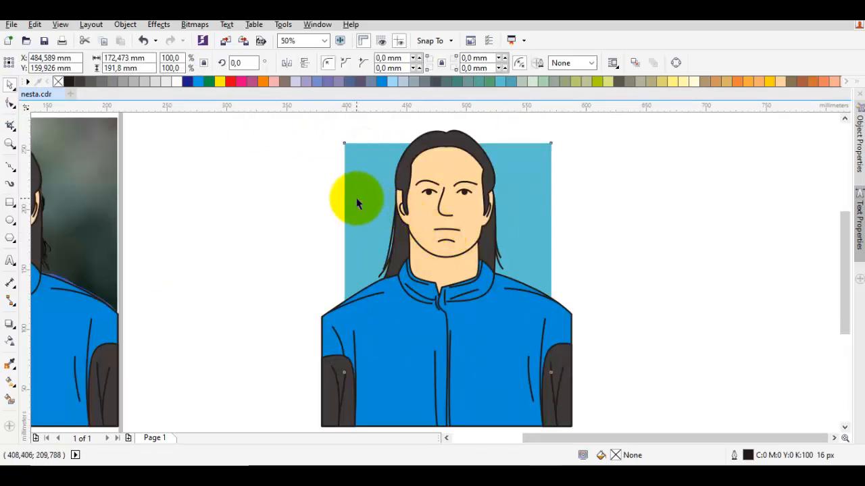
Lower the background rectangle's top edge slightly and group the rectangle with the portrait copy.
{"action": "left_click_drag", "start_coordinate": [447, 143], "coordinate": [448, 147]}
{"action": "scroll", "coordinate": [519, 214], "scroll_direction": "down", "scroll_amount": 1}
{"action": "left_click", "coordinate": [608, 262]}
{"action": "left_click_drag", "start_coordinate": [619, 367], "coordinate": [368, 121]}
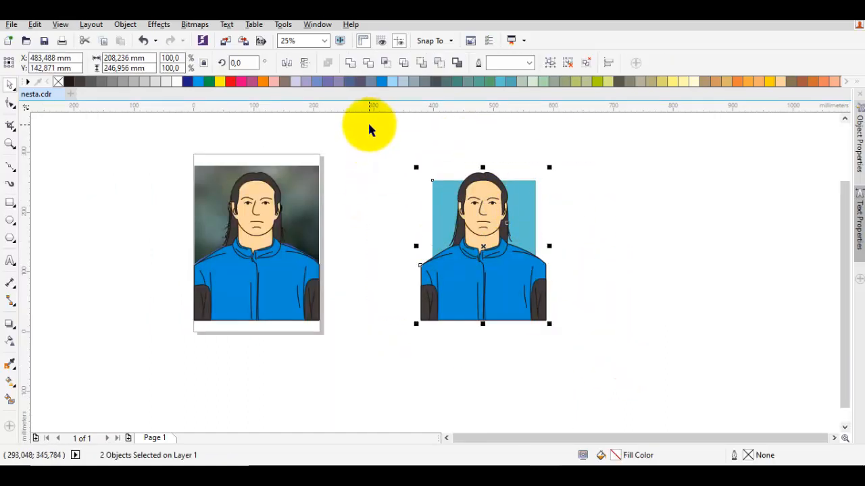
{"action": "key", "text": "ctrl+g"}
{"action": "left_click", "coordinate": [395, 228]}
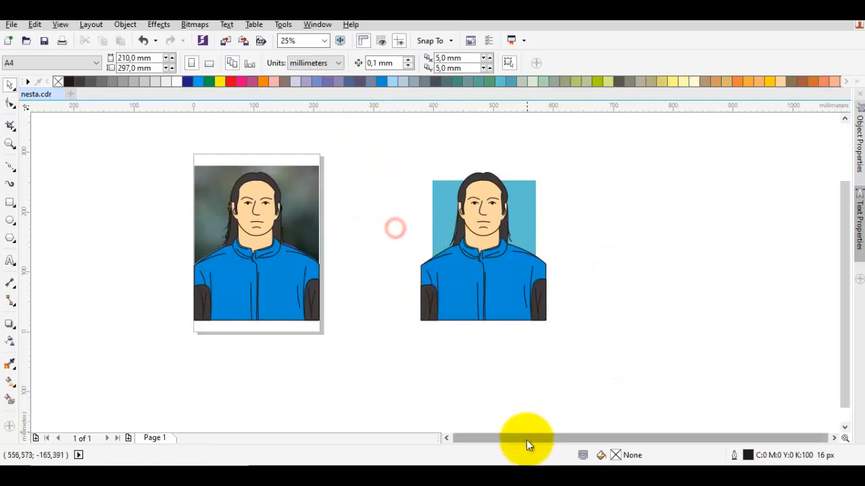